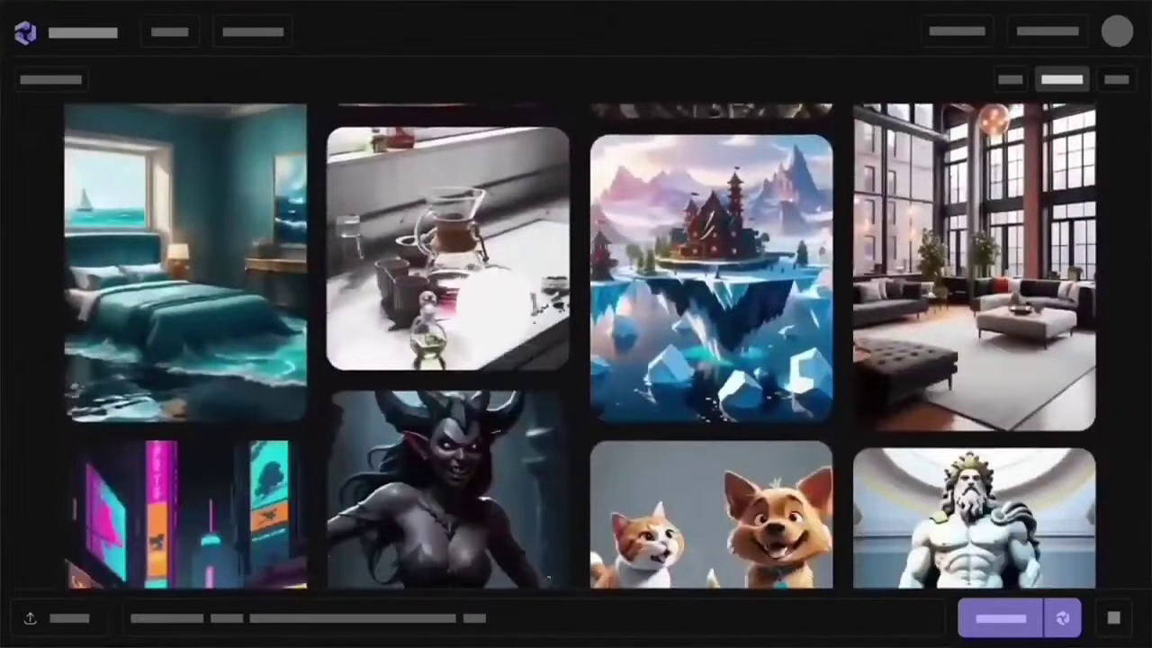
# Browse the rising images in the CGDream gallery
pyautogui.click(450, 249)
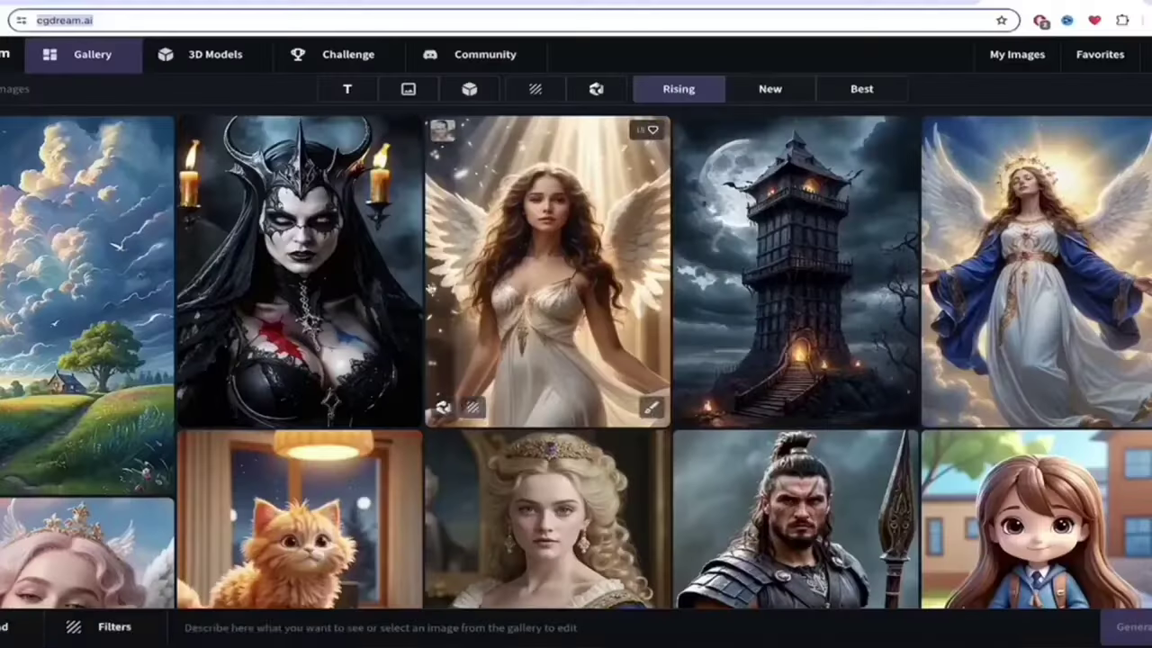
pyautogui.scroll(-8, 306, 264)
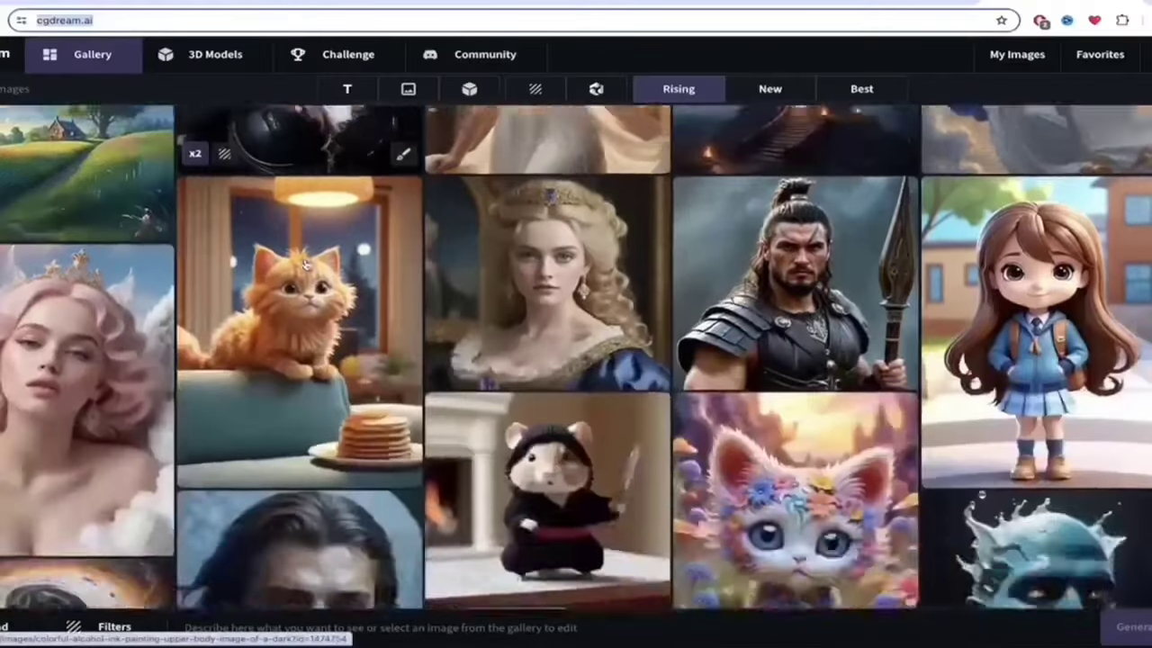
pyautogui.scroll(-15, 306, 263)
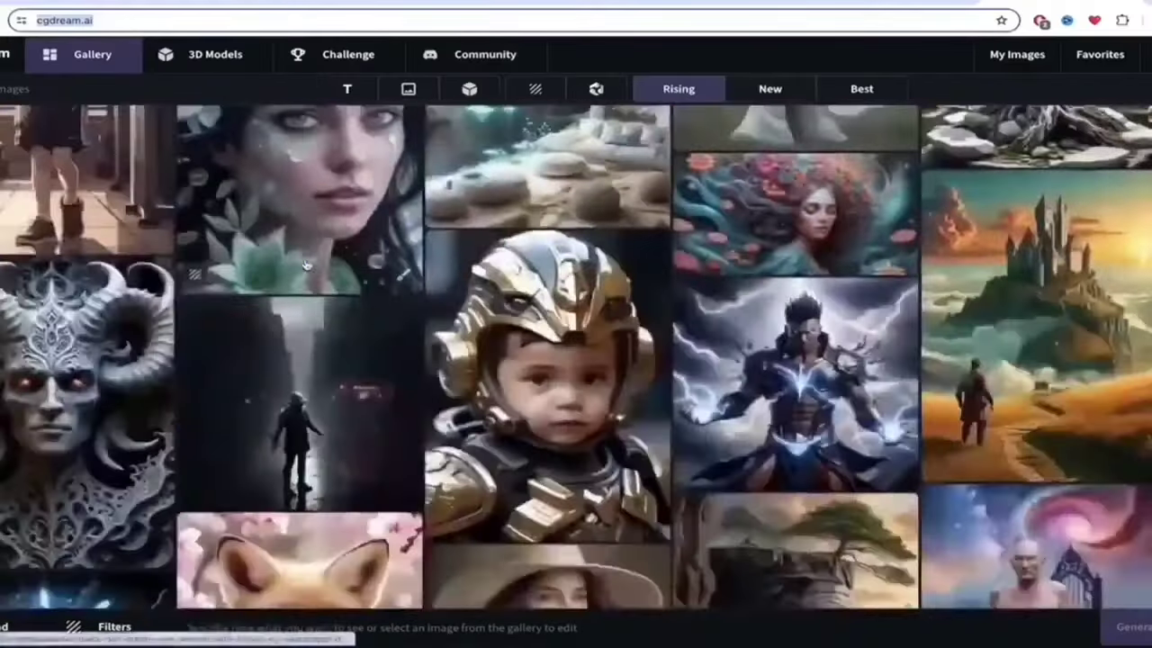
pyautogui.scroll(-3, 306, 264)
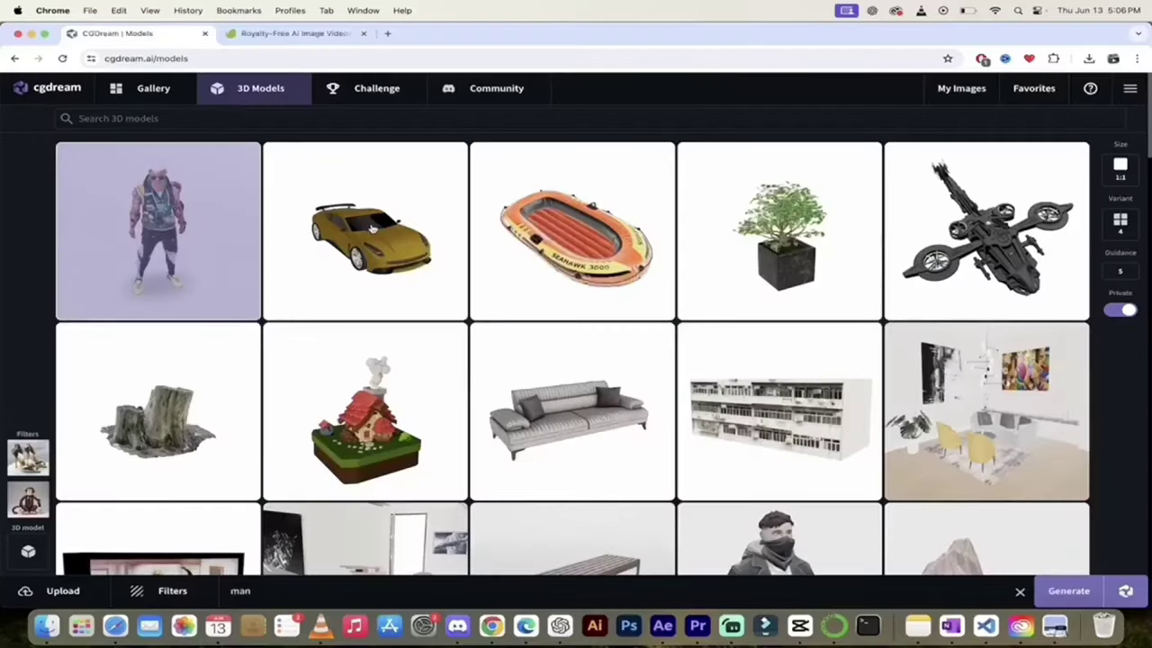
# Open the yellow sports car from the 3D models library and rotate it in the preview
pyautogui.click(373, 228)
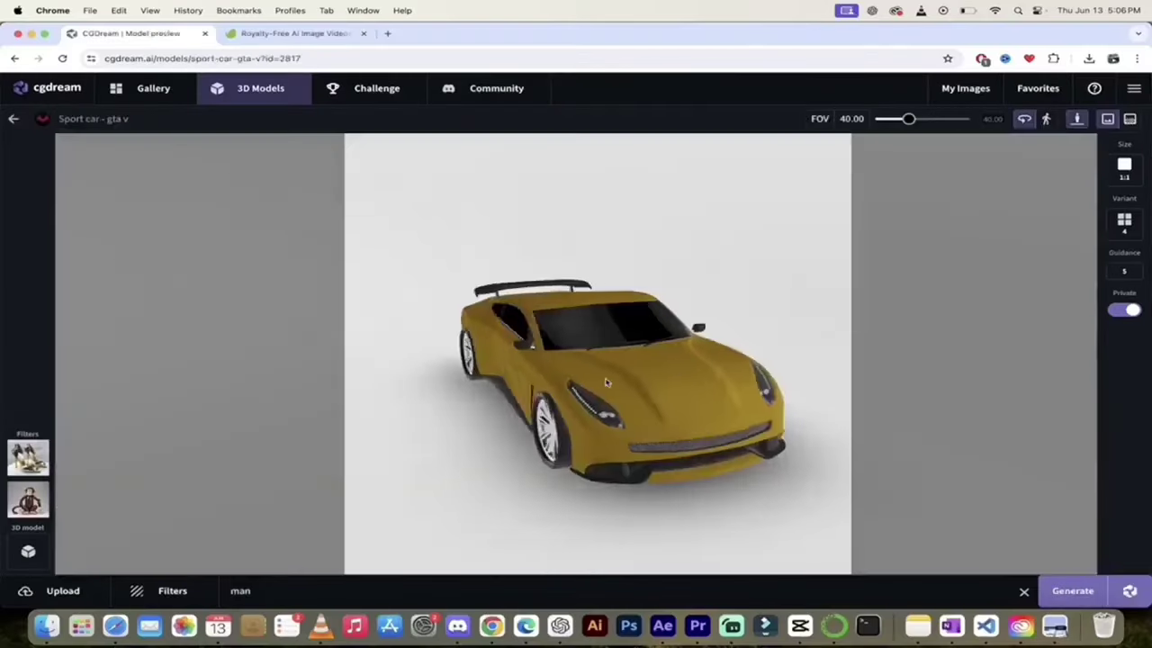
pyautogui.moveTo(607, 382); pyautogui.dragTo(585, 396)
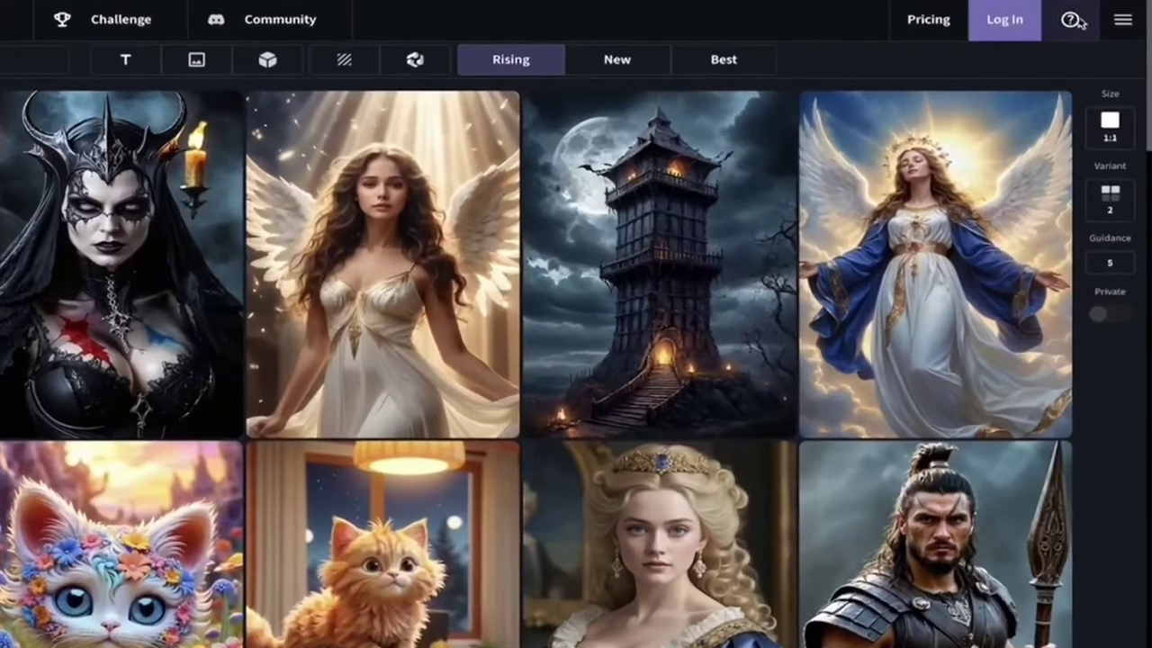
# Log in to CGDream with a Google account
pyautogui.click(1010, 24)
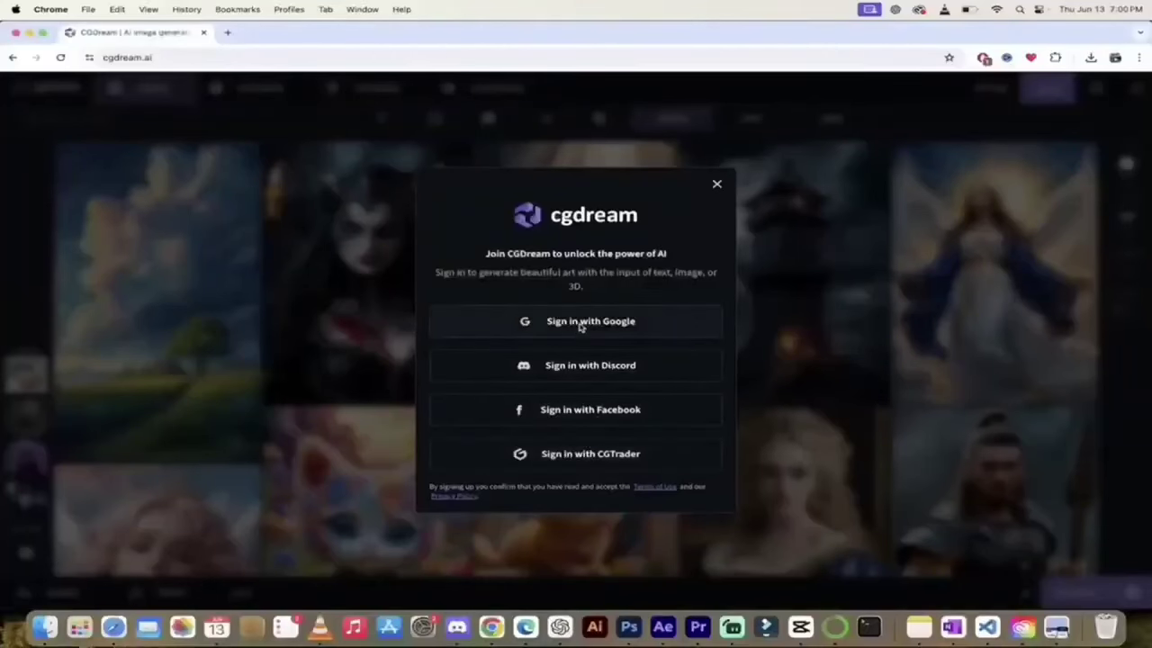
pyautogui.click(580, 327)
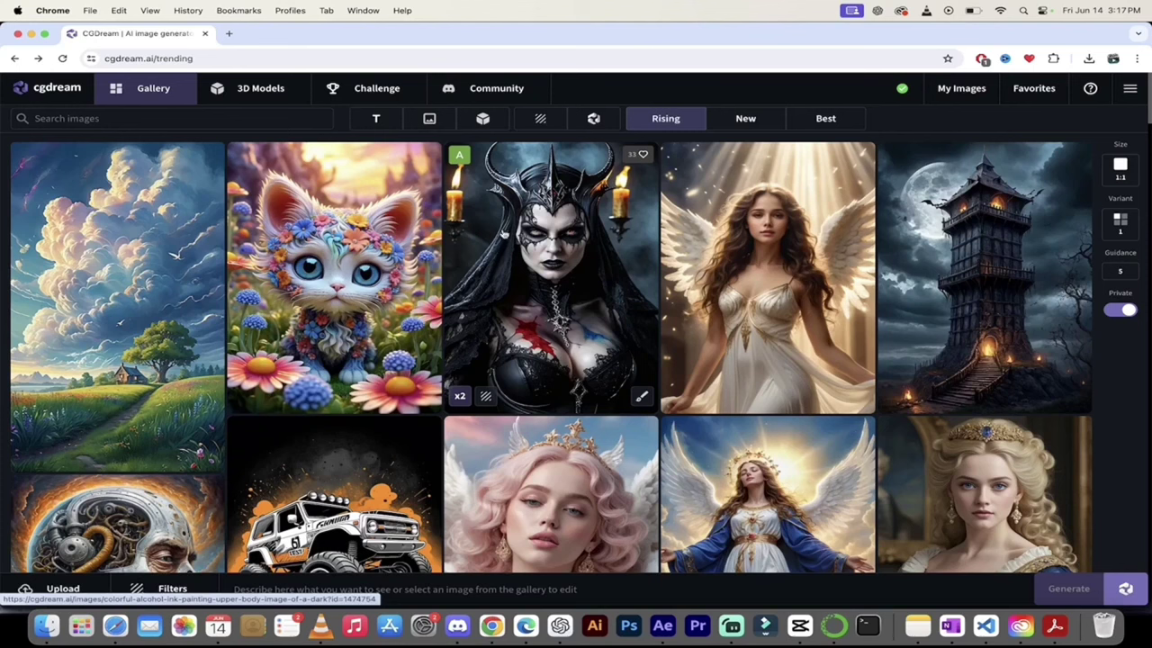
# Filter the rising gallery to text-generated images, view the spear-holding warrior image with its prompt, and return to the gallery
pyautogui.click(377, 120)
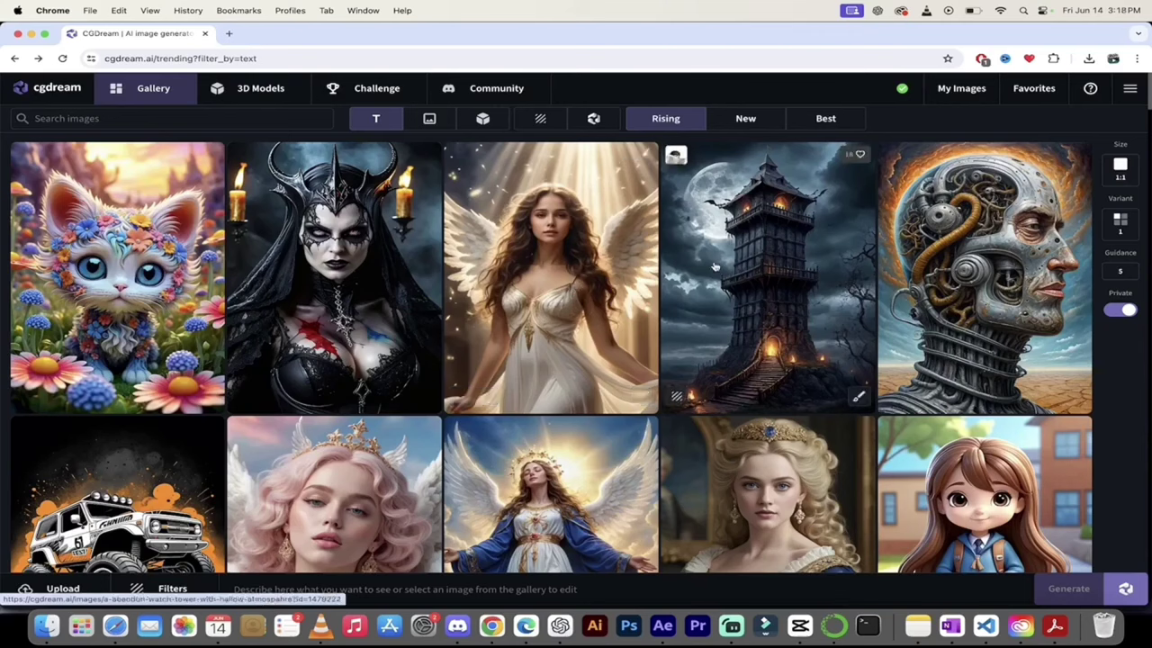
pyautogui.scroll(-3, 558, 297)
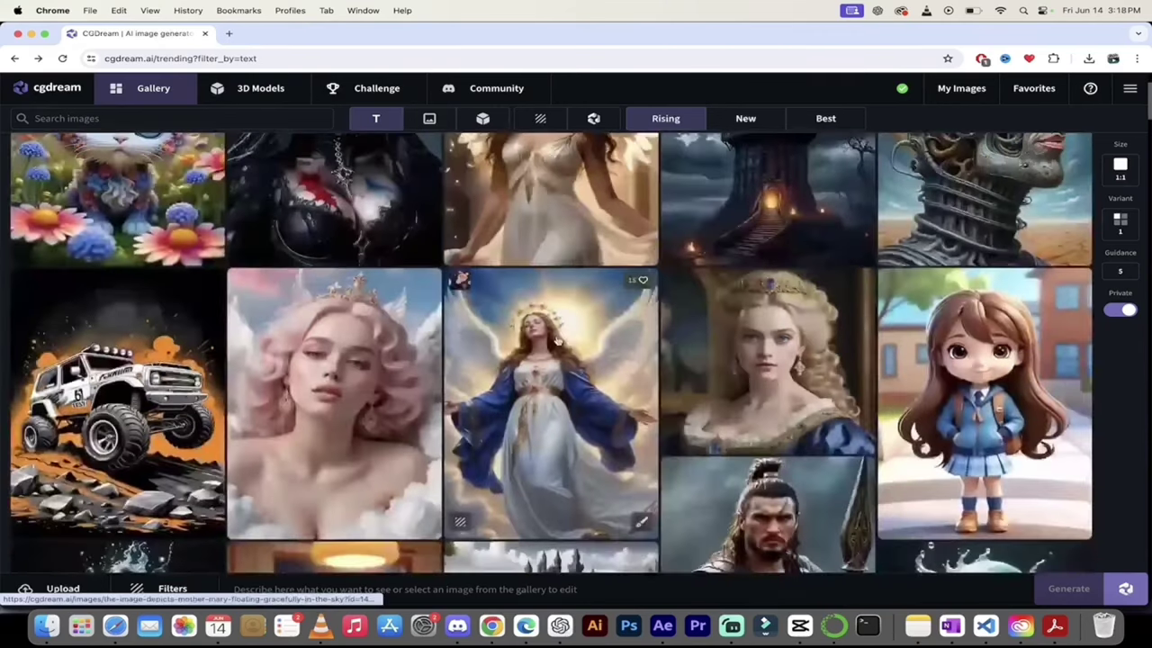
pyautogui.scroll(-2, 558, 342)
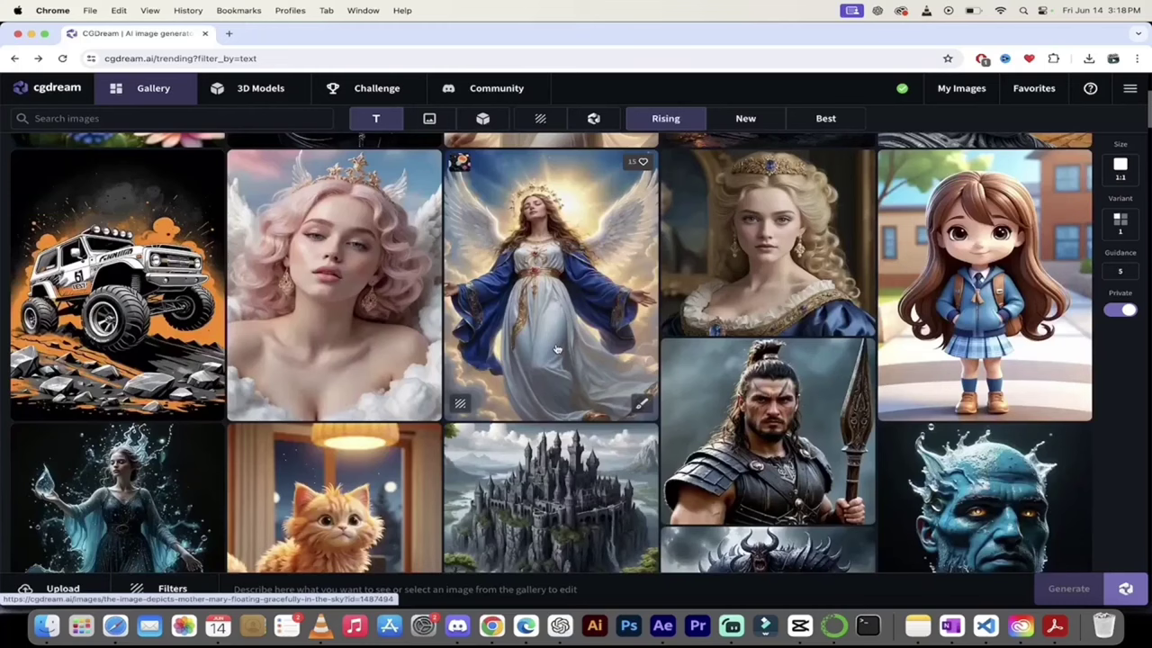
pyautogui.scroll(-3, 558, 349)
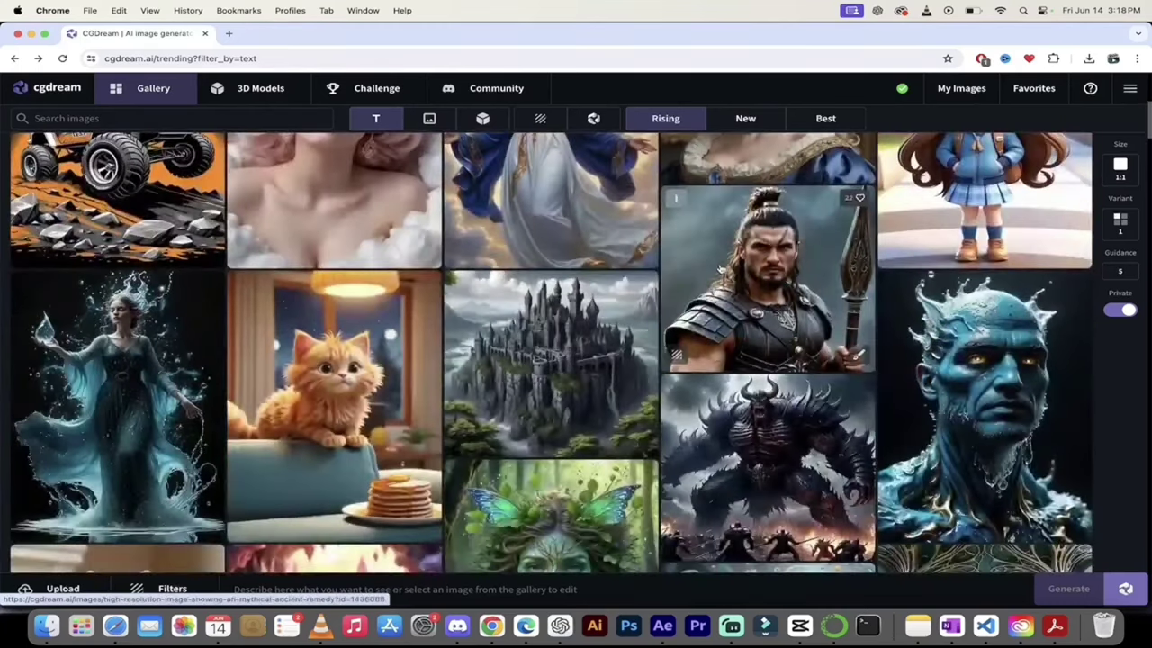
pyautogui.click(765, 288)
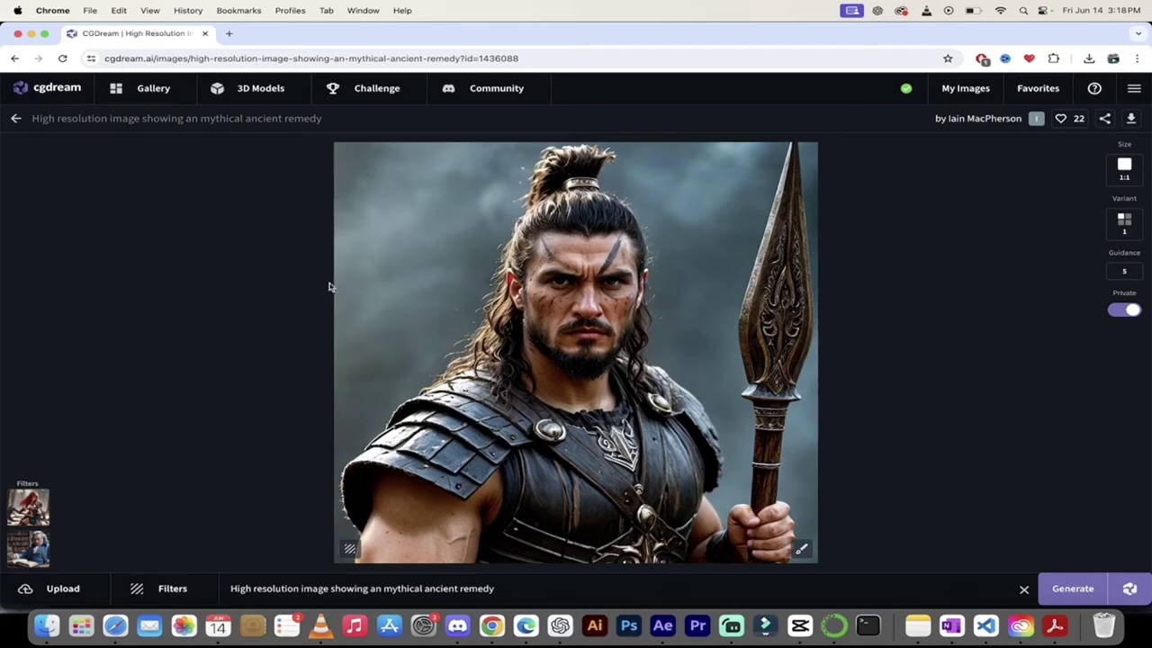
pyautogui.click(16, 118)
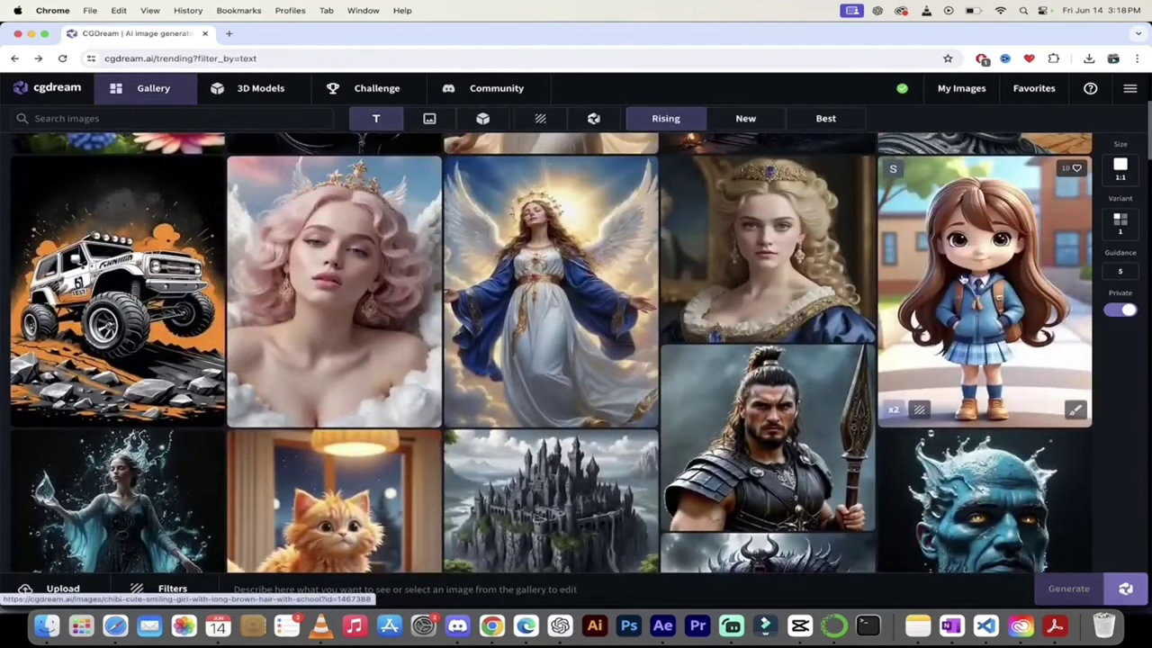
# View the chibi schoolgirl and the blue Mariana Trench creature images with their prompts, returning to the gallery after each
pyautogui.click(963, 282)
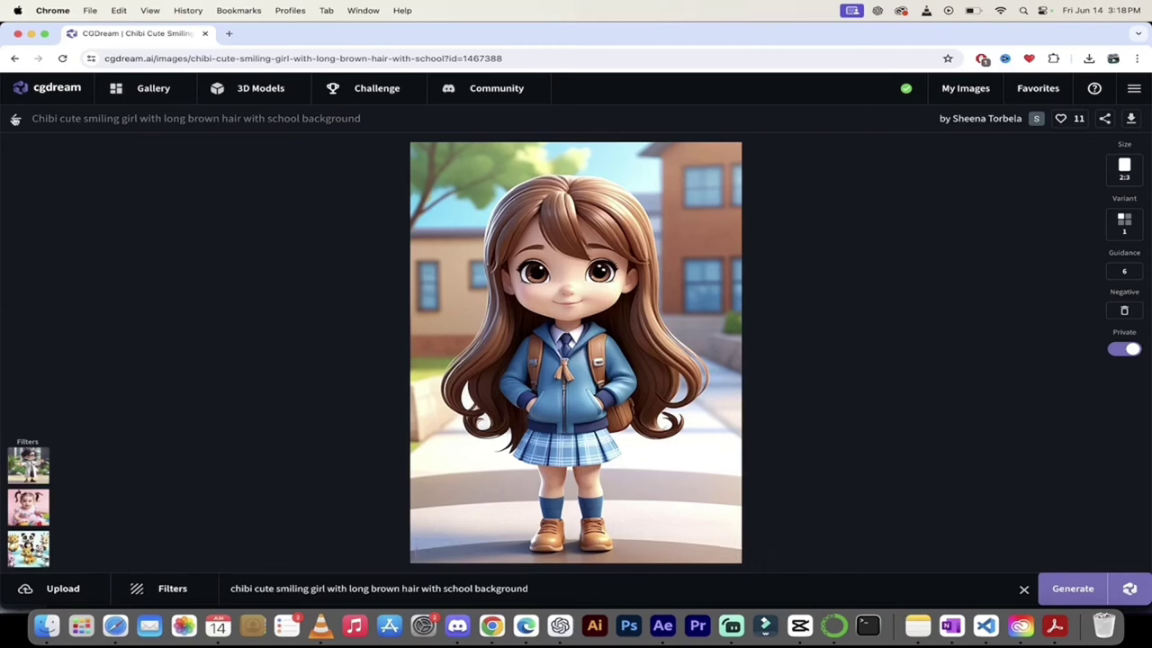
pyautogui.click(15, 119)
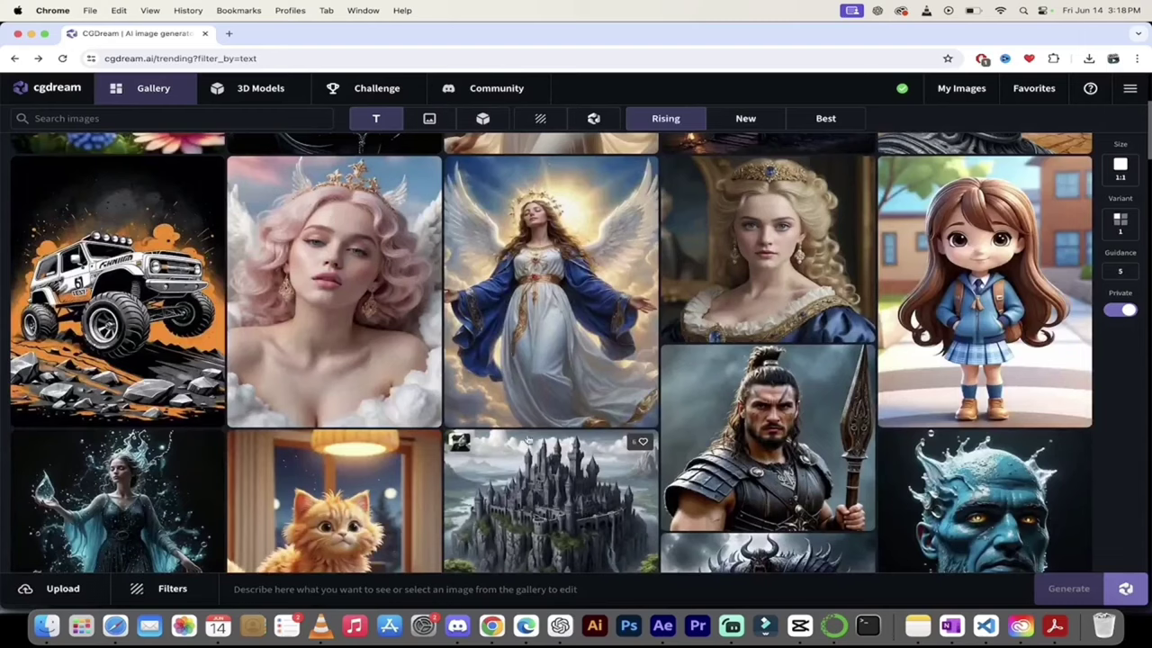
pyautogui.scroll(-5, 528, 439)
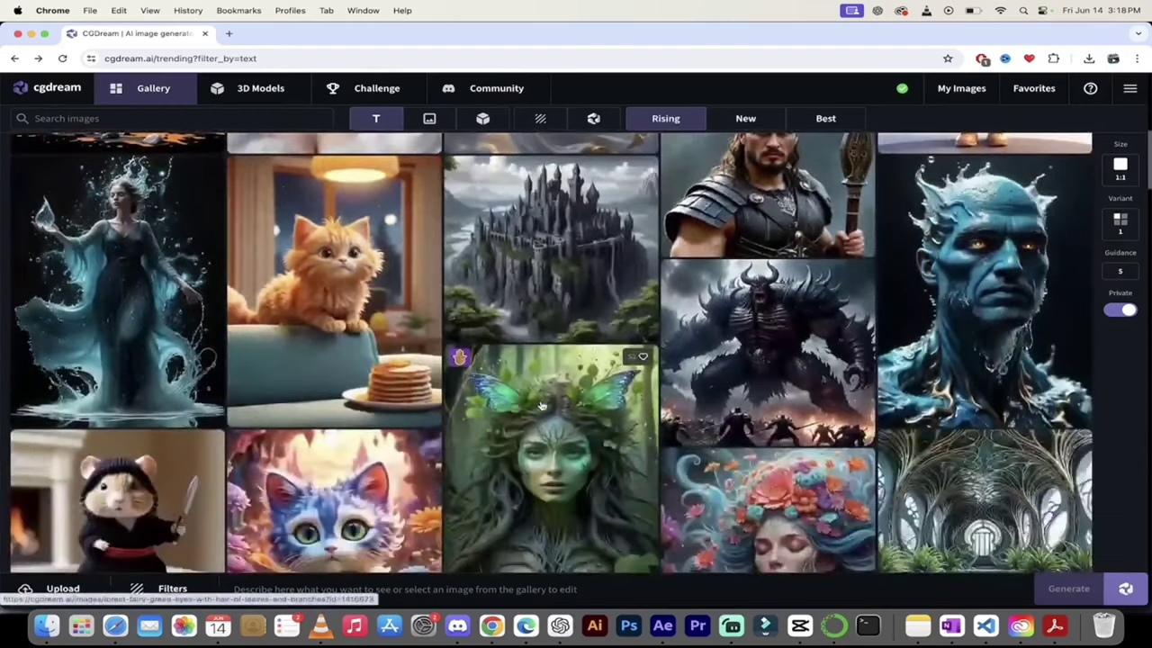
pyautogui.click(950, 288)
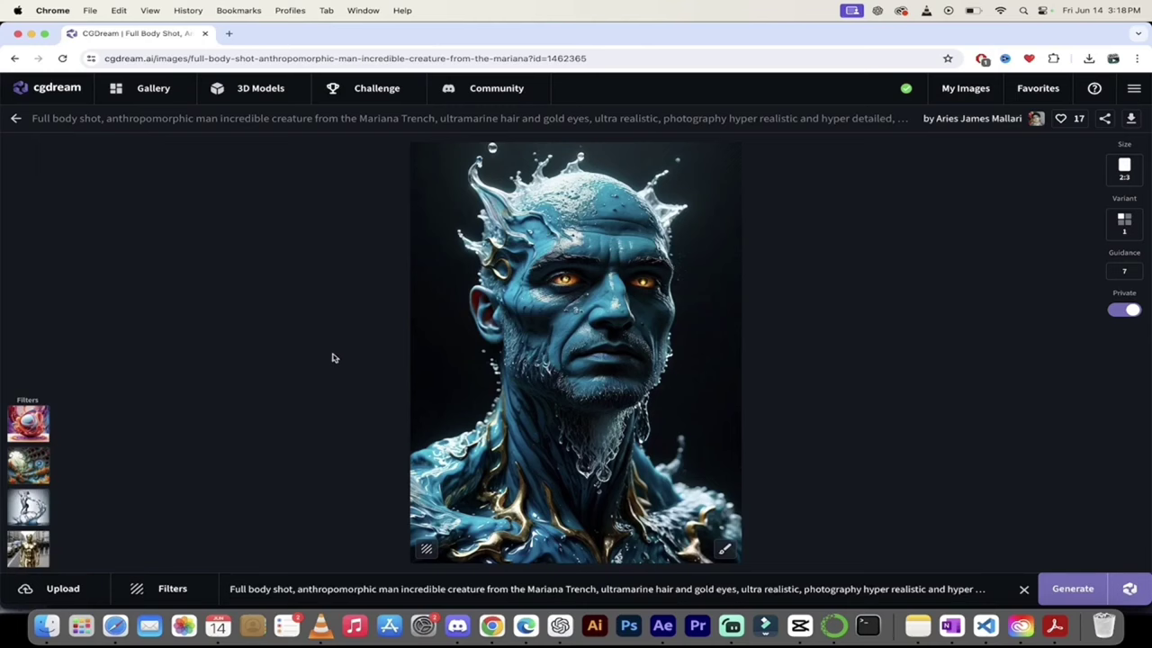
pyautogui.click(15, 118)
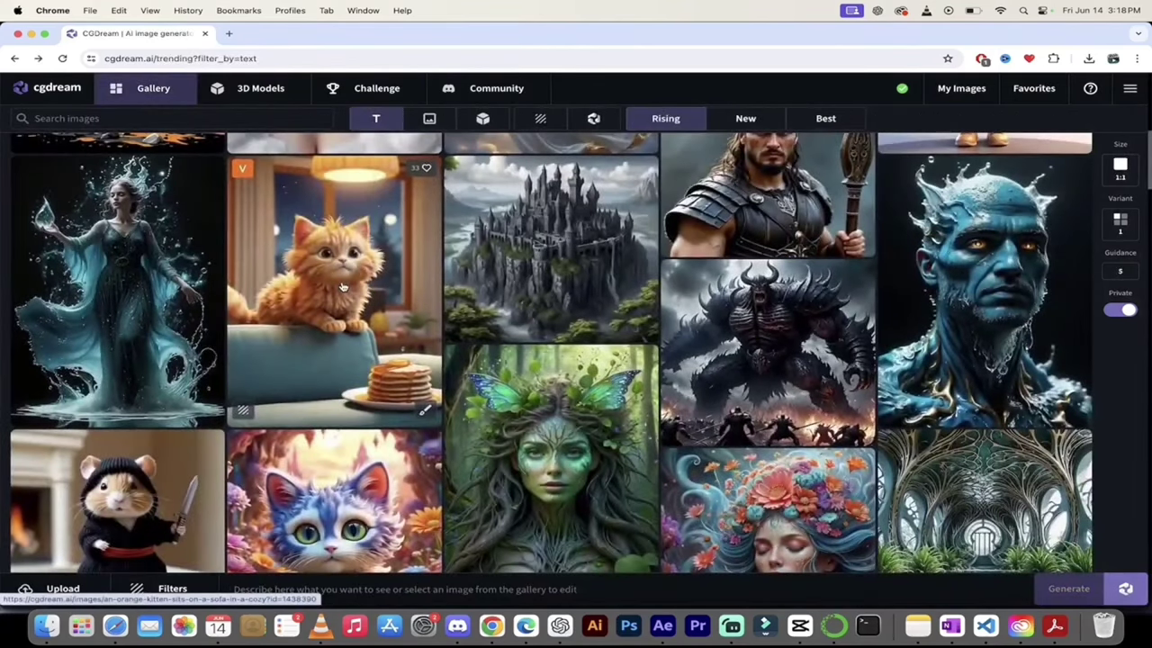
# View the ninja hamster image with its prompt and go back to the gallery
pyautogui.scroll(-3, 342, 287)
pyautogui.click(141, 370)
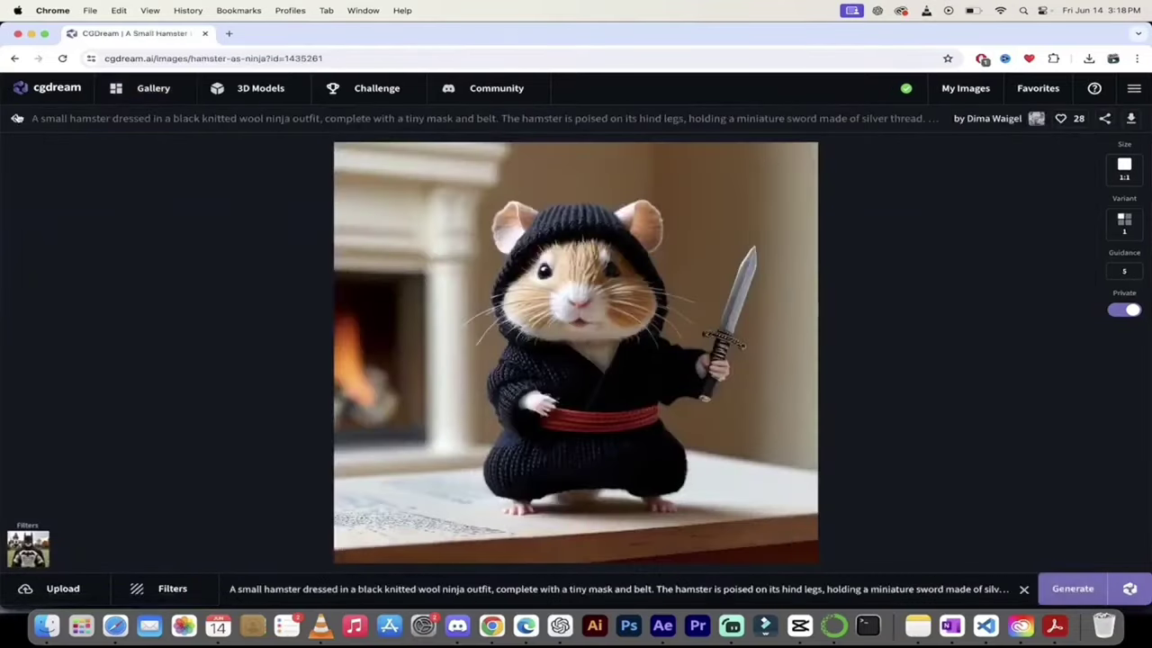
pyautogui.click(17, 118)
pyautogui.scroll(-3, 351, 301)
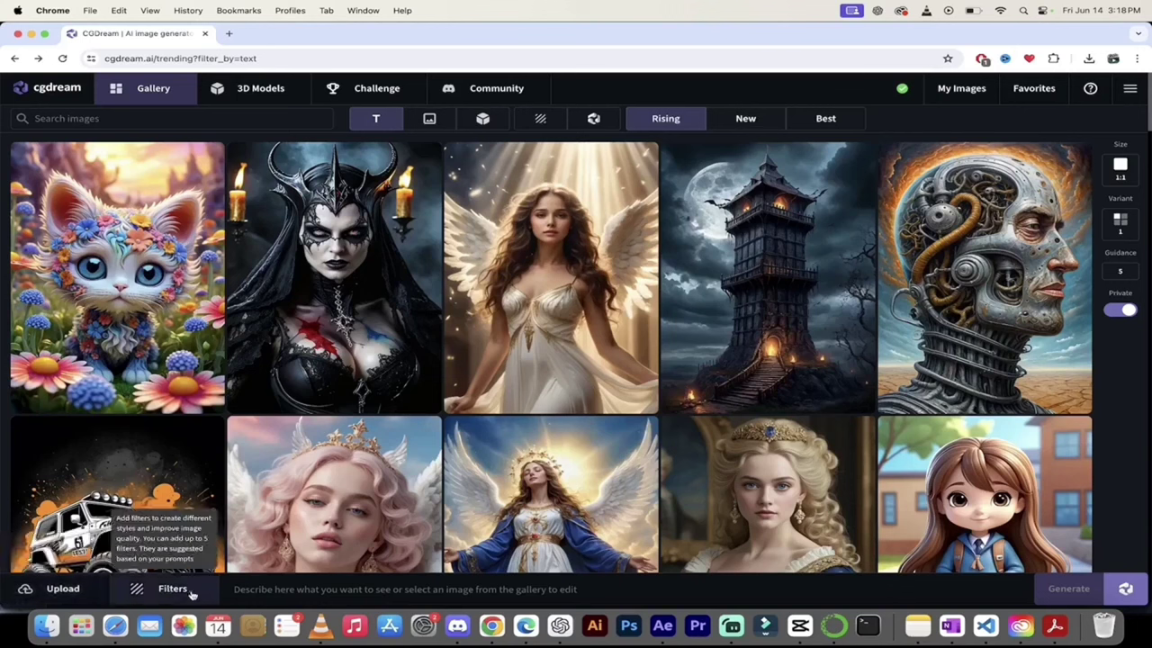
# Enter "Roman Soldier" as the image generation prompt
pyautogui.click(278, 589)
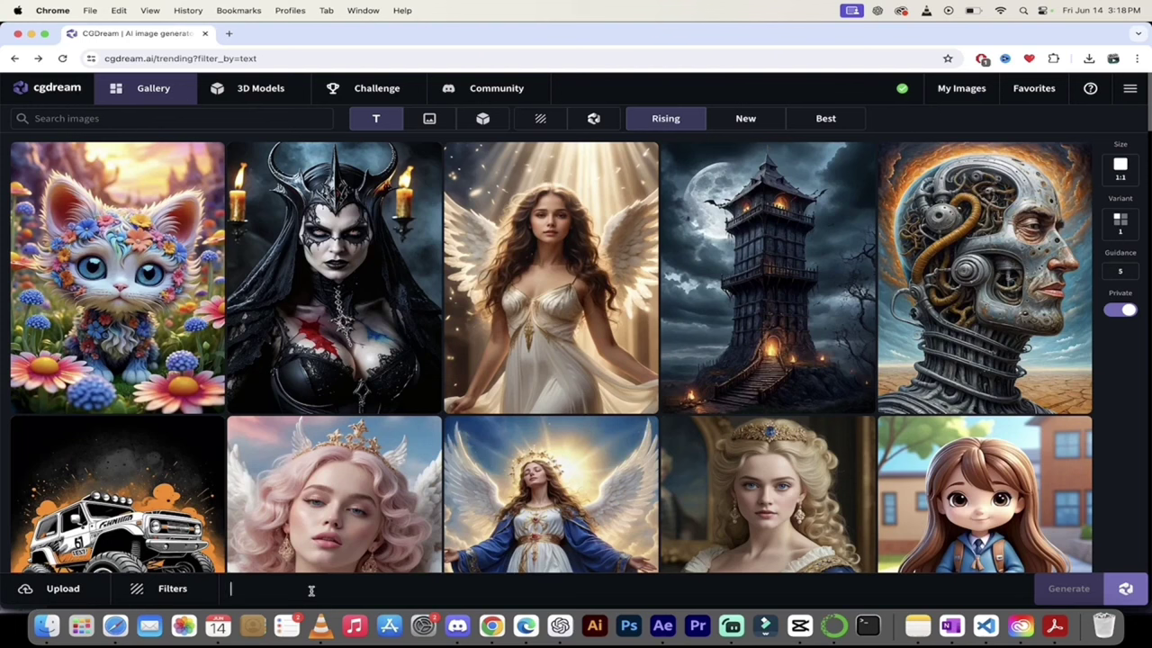
pyautogui.write('Roman Soldier')
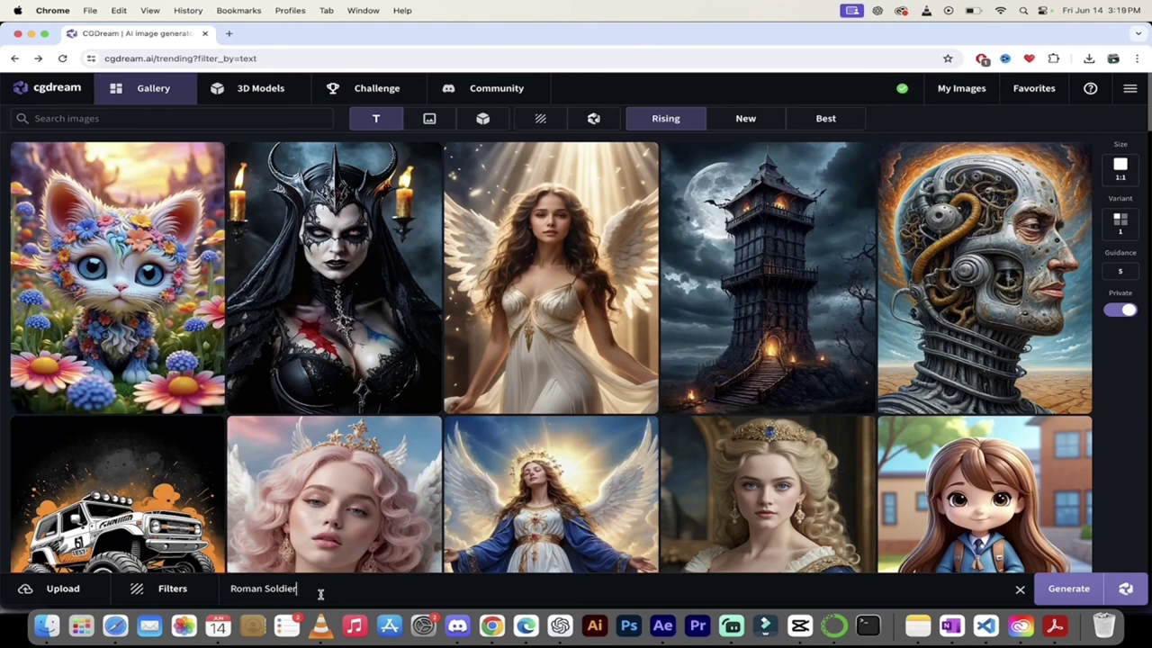
pyautogui.click(315, 587)
# Add the Roman Empire, Fantasy Art and Battle Fantasy filters to the Roman Soldier prompt
pyautogui.click(171, 589)
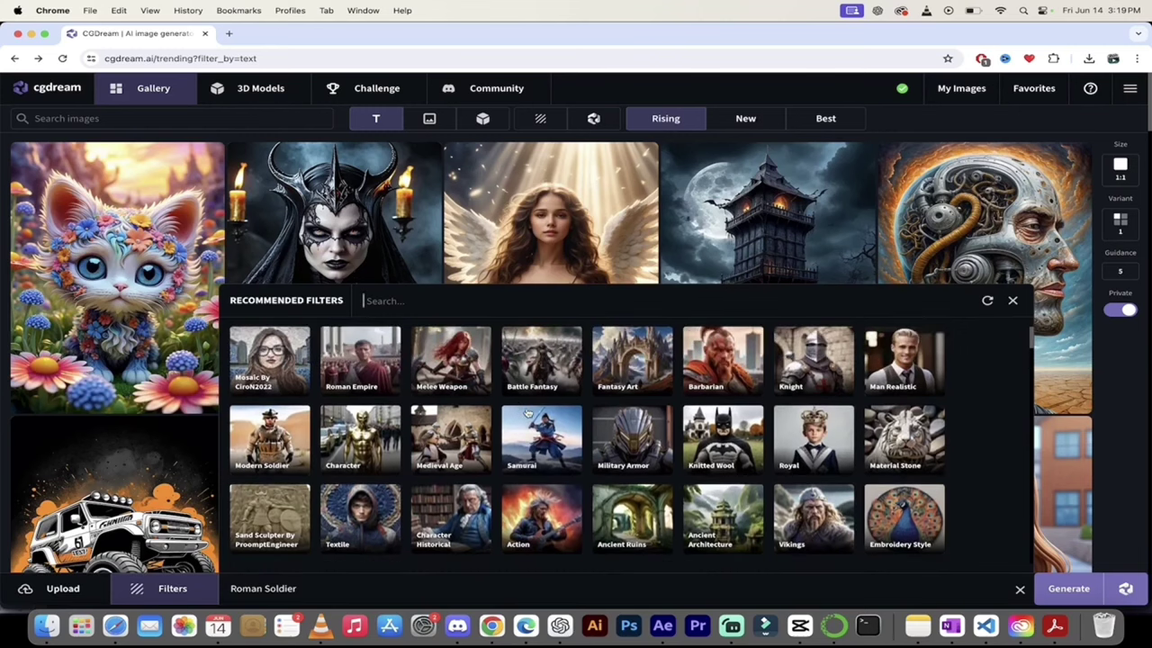
pyautogui.click(373, 366)
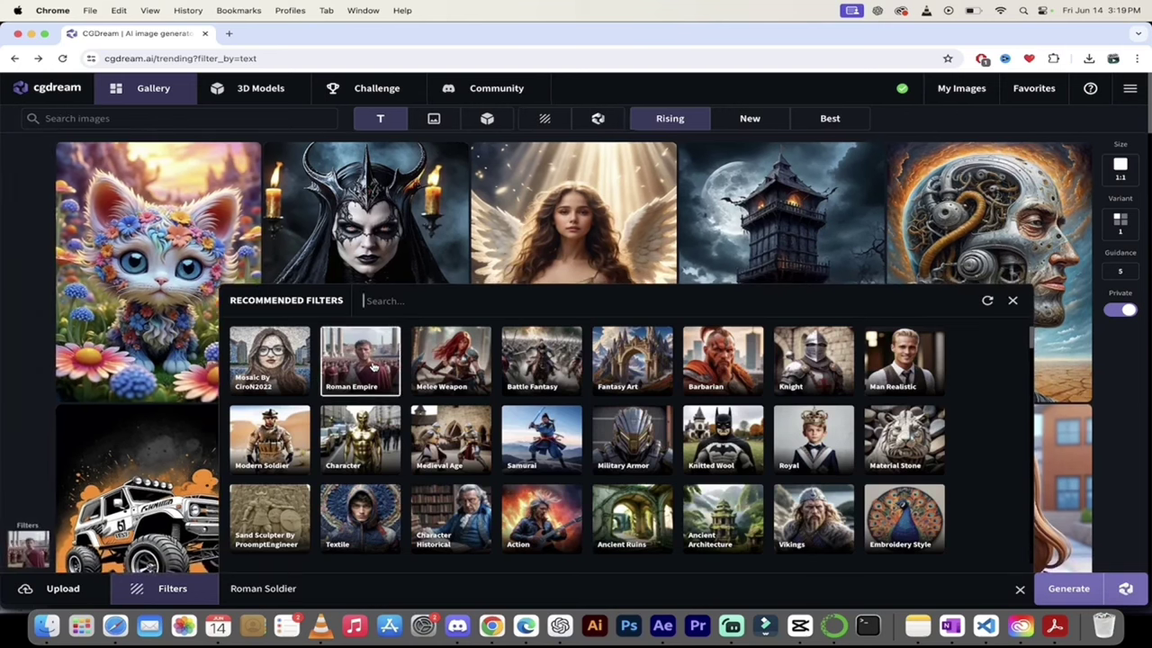
pyautogui.moveTo(32, 545)
pyautogui.click(634, 357)
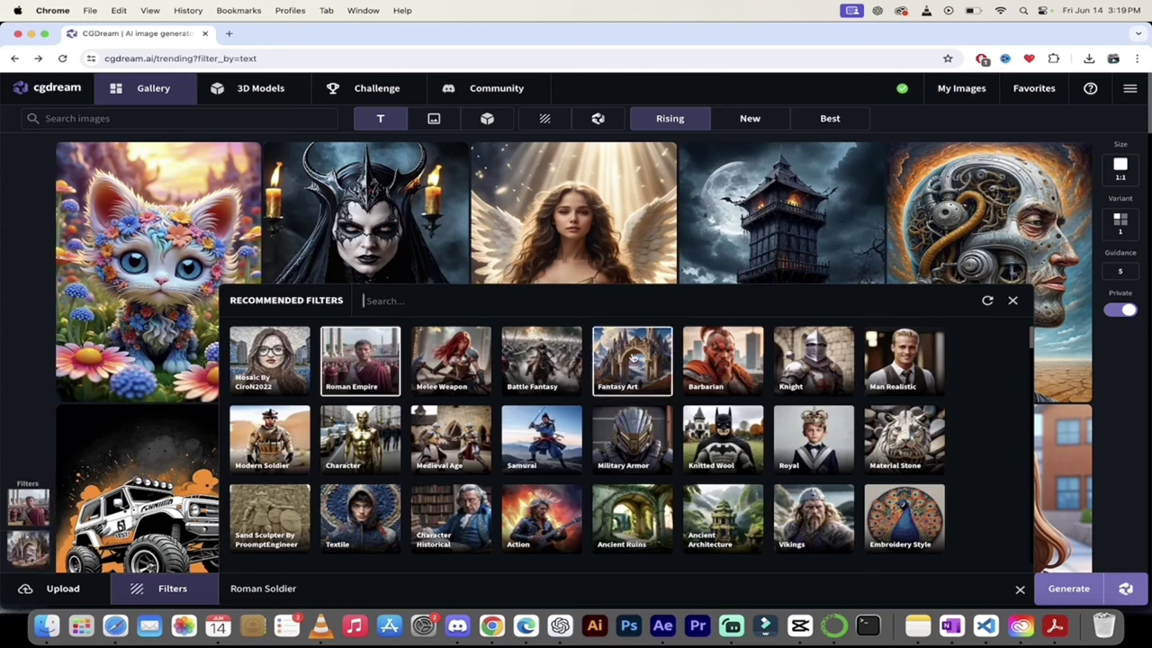
pyautogui.click(547, 362)
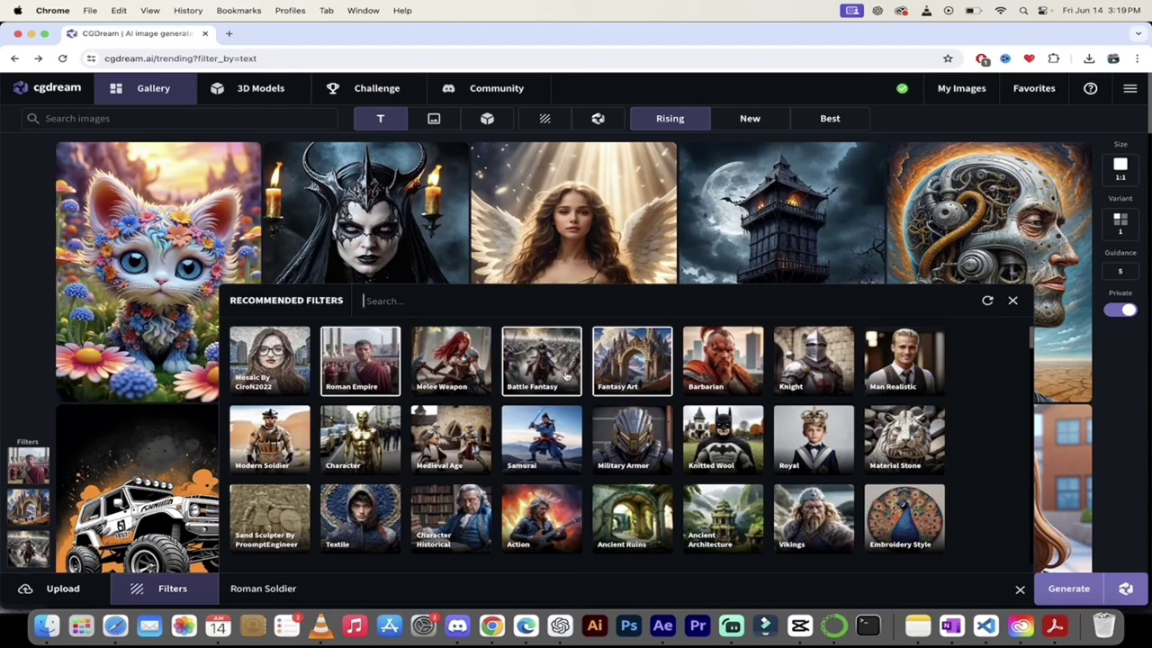
# Add the Character Historical filter from the recommended filters
pyautogui.scroll(-2, 635, 362)
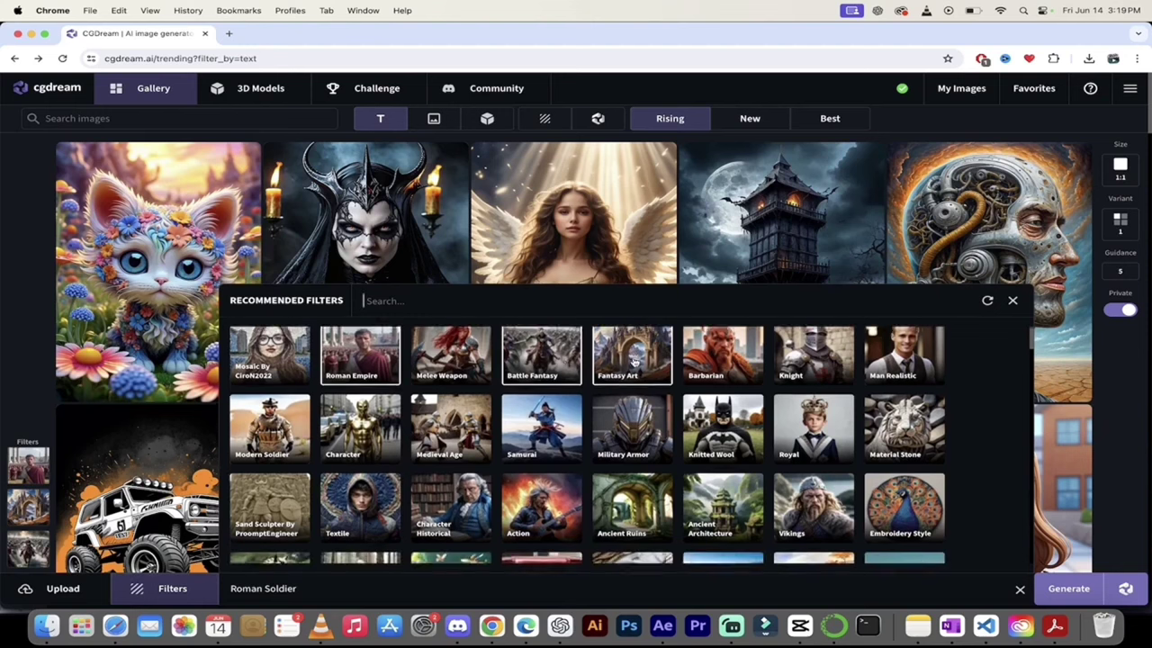
pyautogui.scroll(-1, 635, 377)
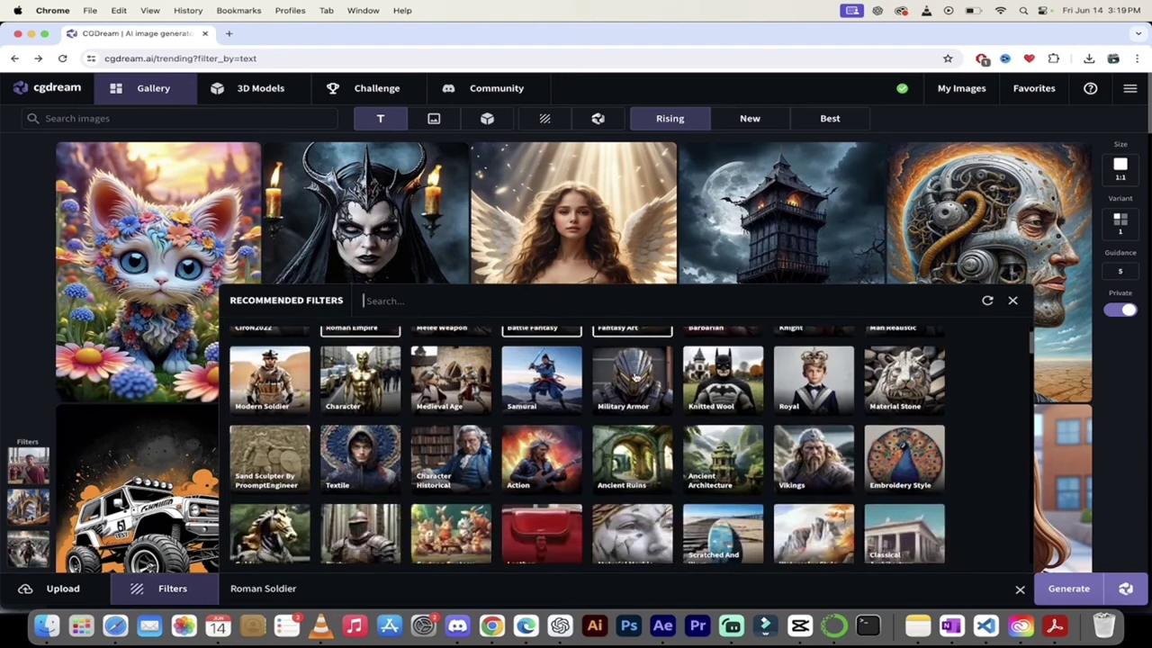
pyautogui.scroll(-2, 638, 419)
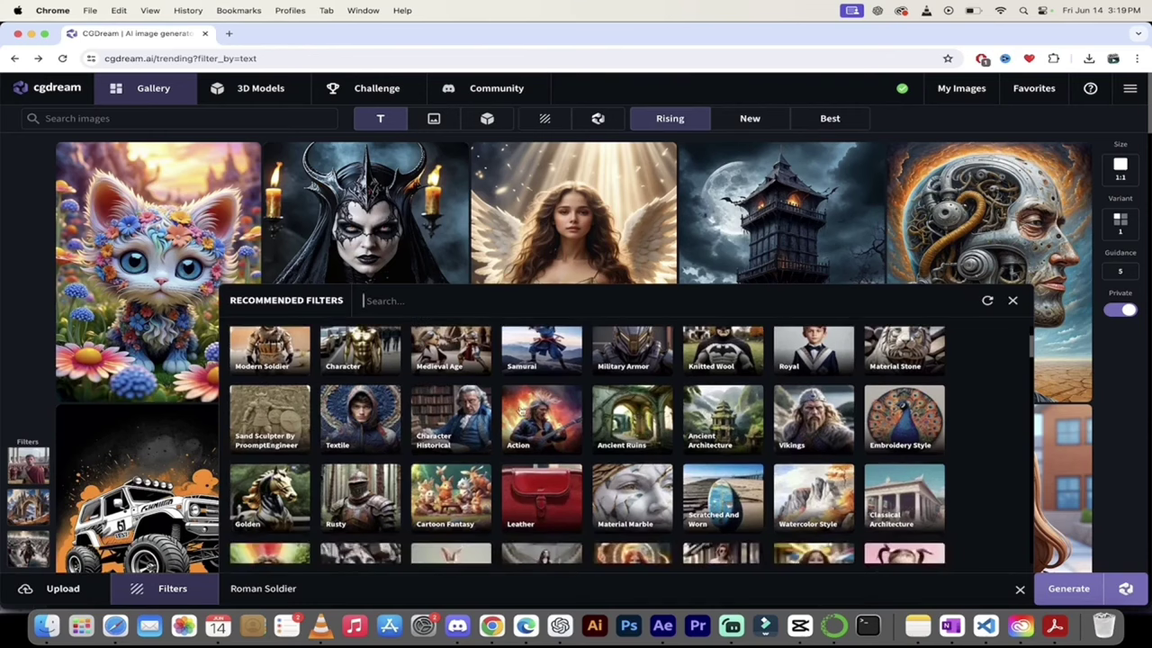
pyautogui.scroll(-2, 525, 410)
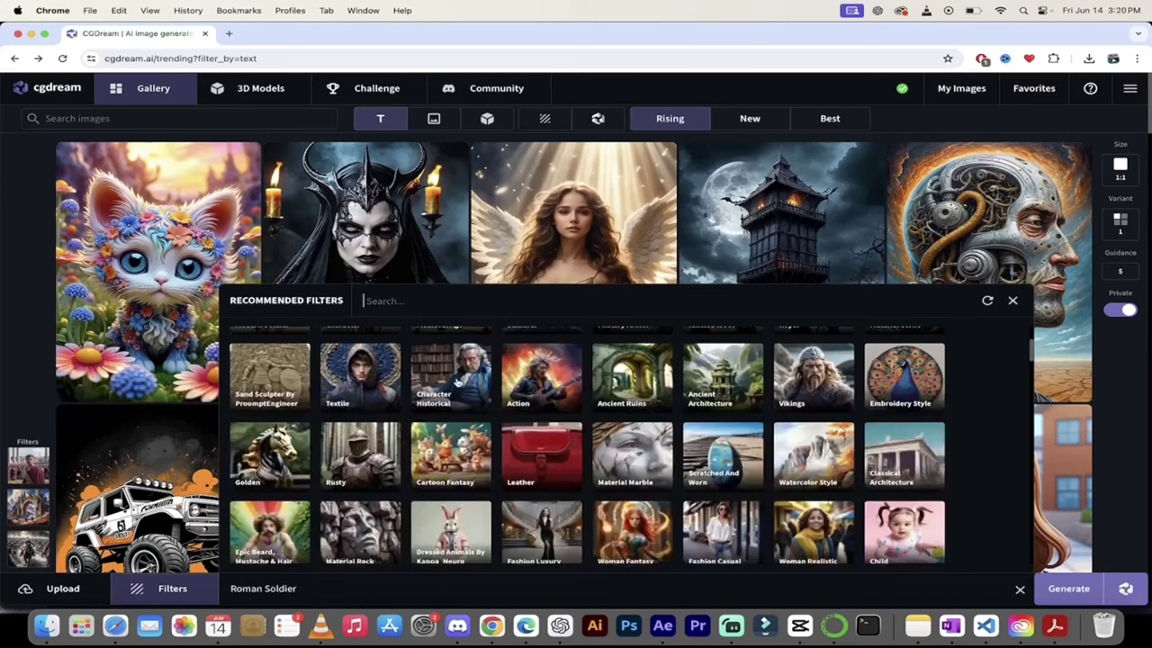
pyautogui.click(456, 382)
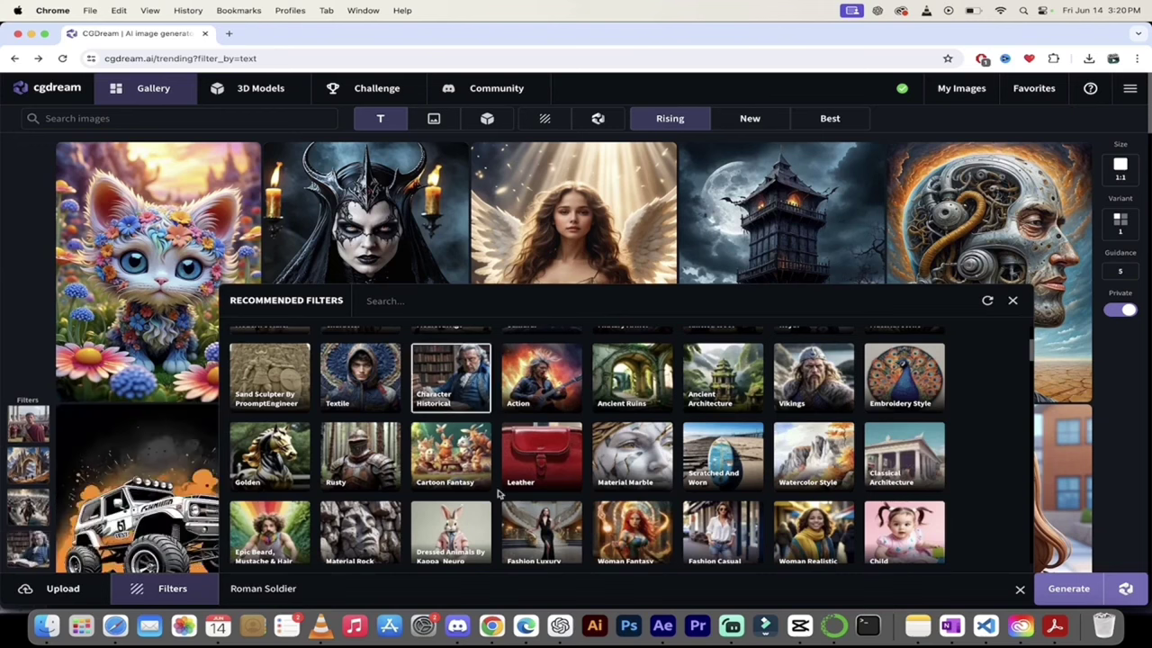
# Look through the recommended filters for further styles, and close the filter list
pyautogui.scroll(-1, 500, 493)
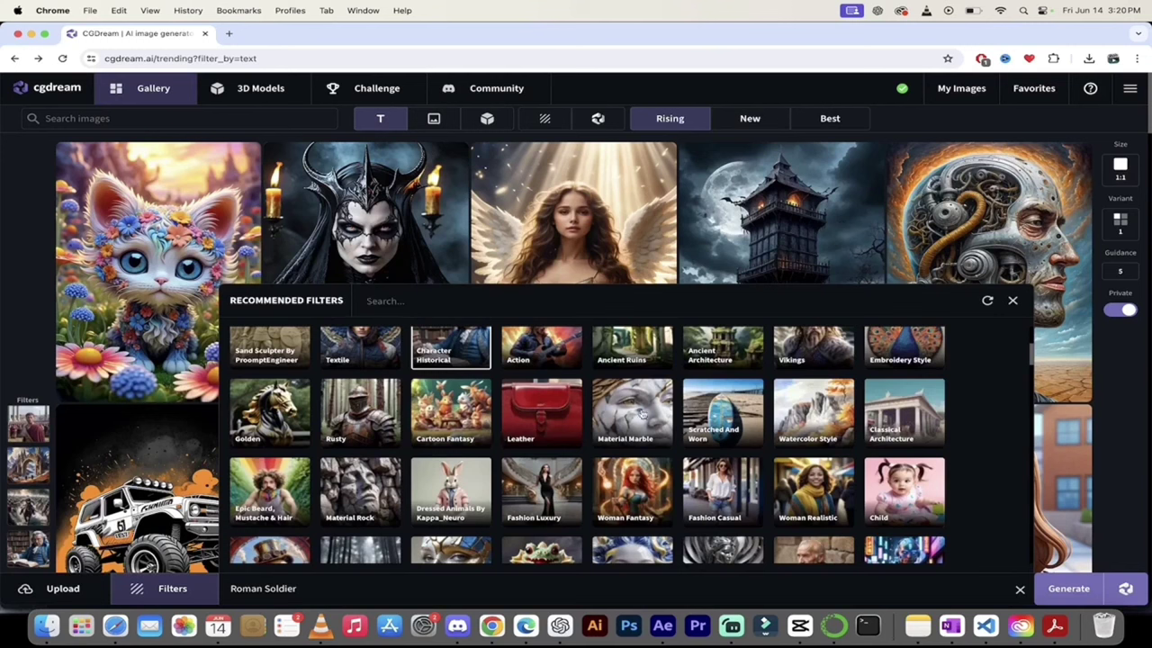
pyautogui.scroll(-1, 641, 413)
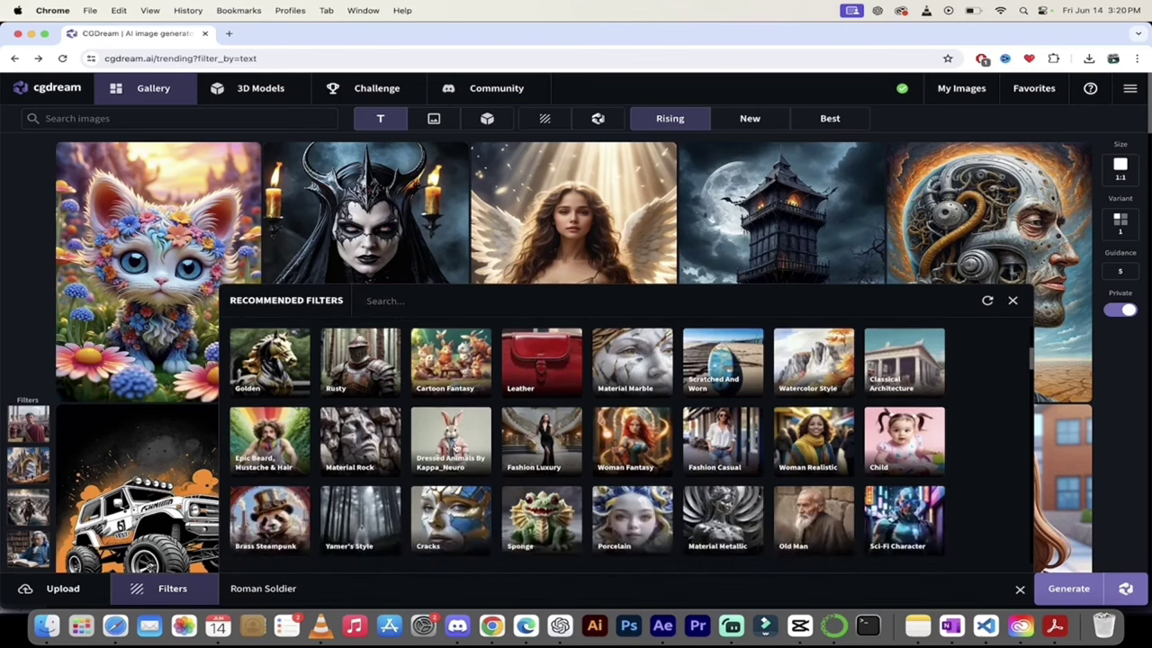
pyautogui.scroll(1, 454, 445)
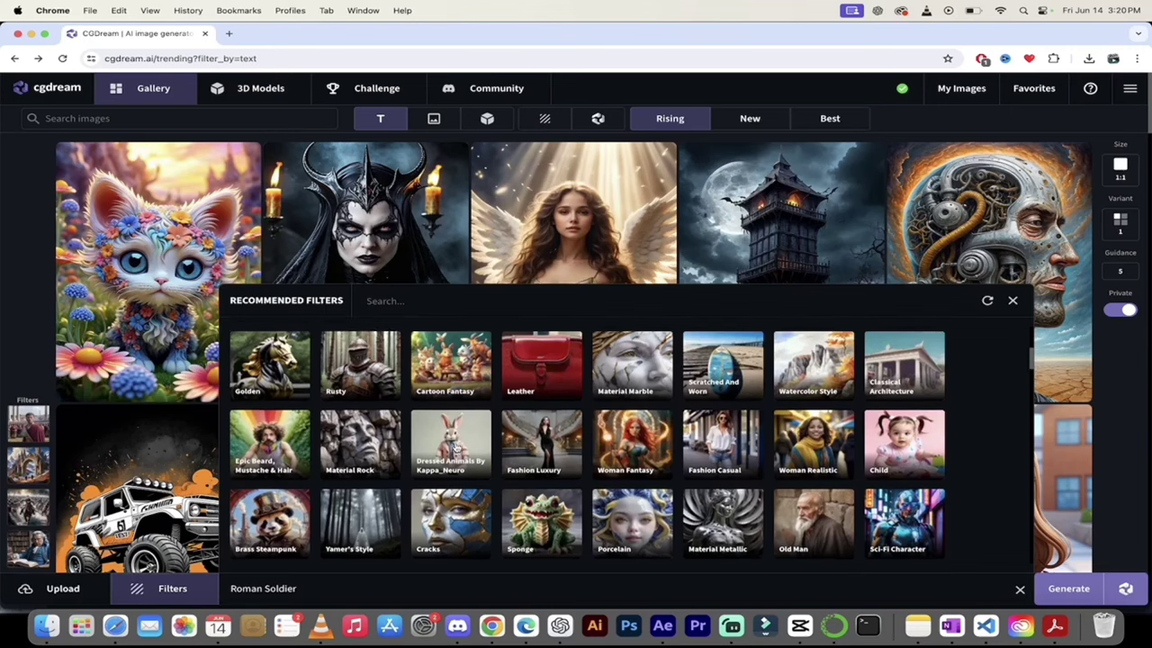
pyautogui.scroll(-2, 455, 447)
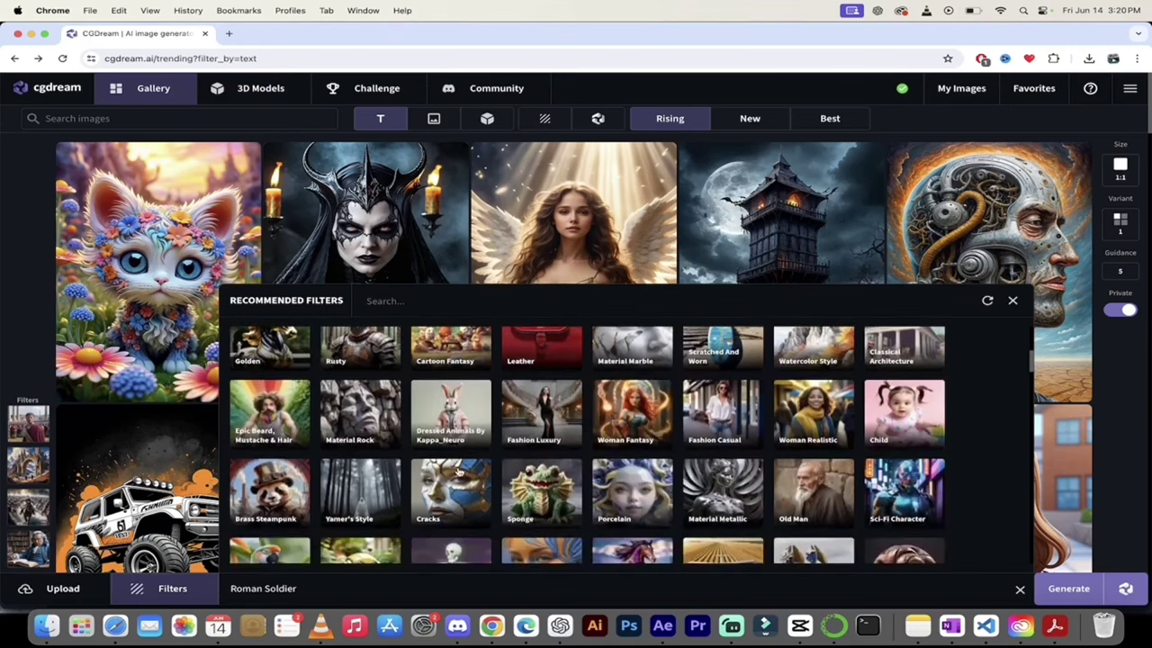
pyautogui.scroll(-4, 457, 472)
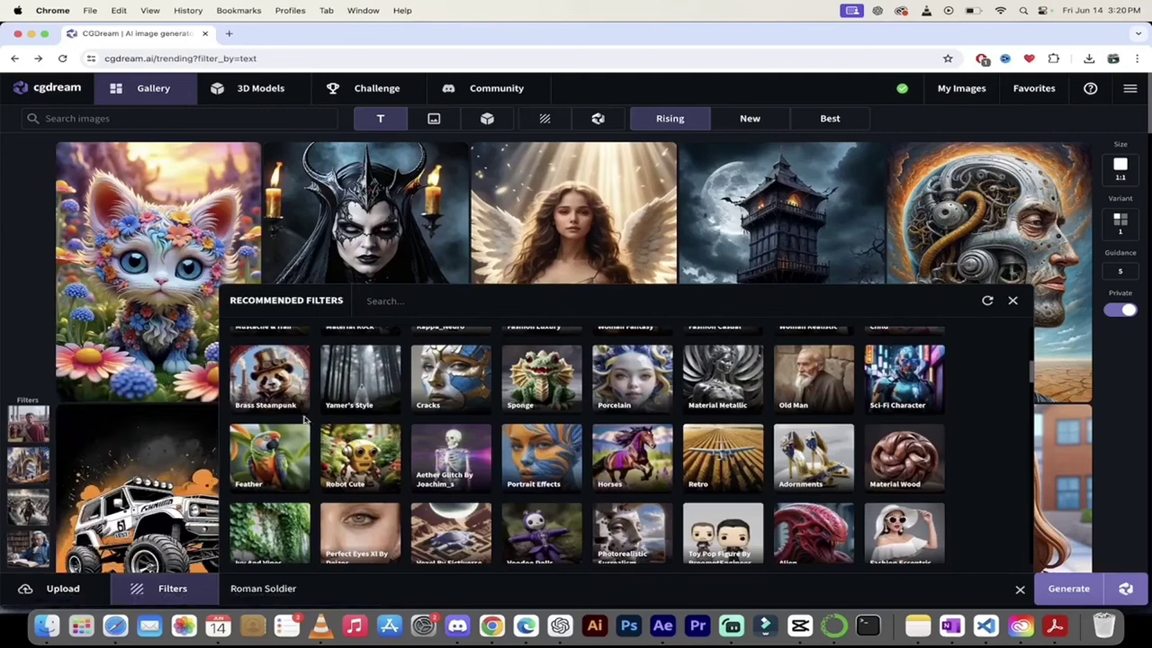
pyautogui.scroll(-5, 522, 455)
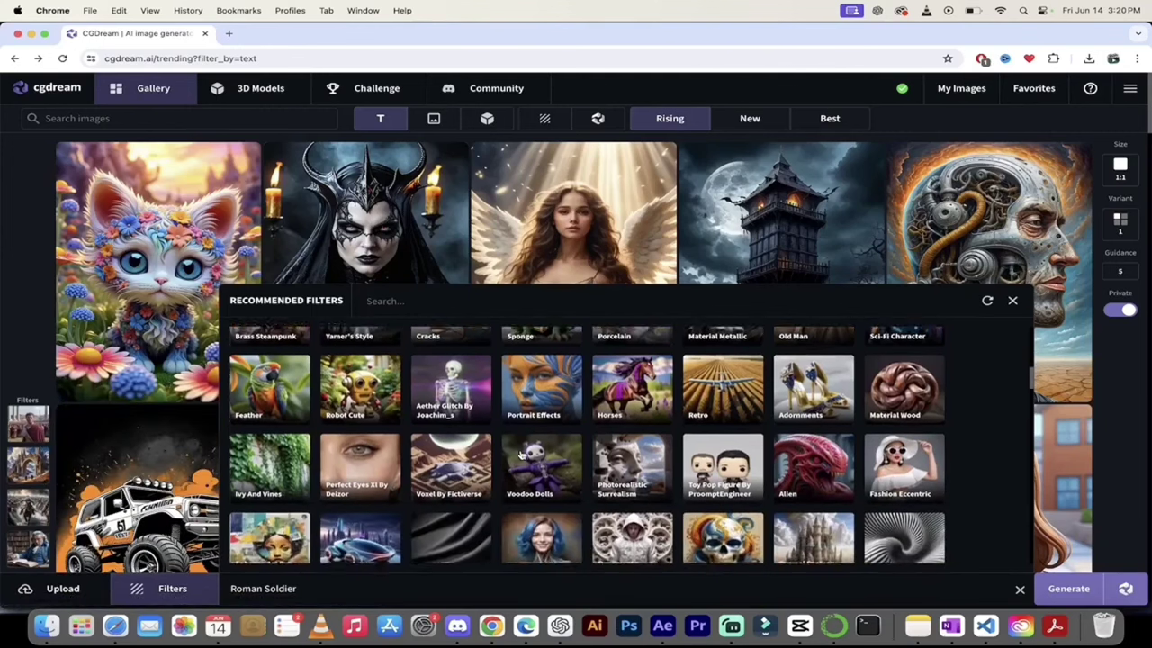
pyautogui.scroll(-4, 567, 477)
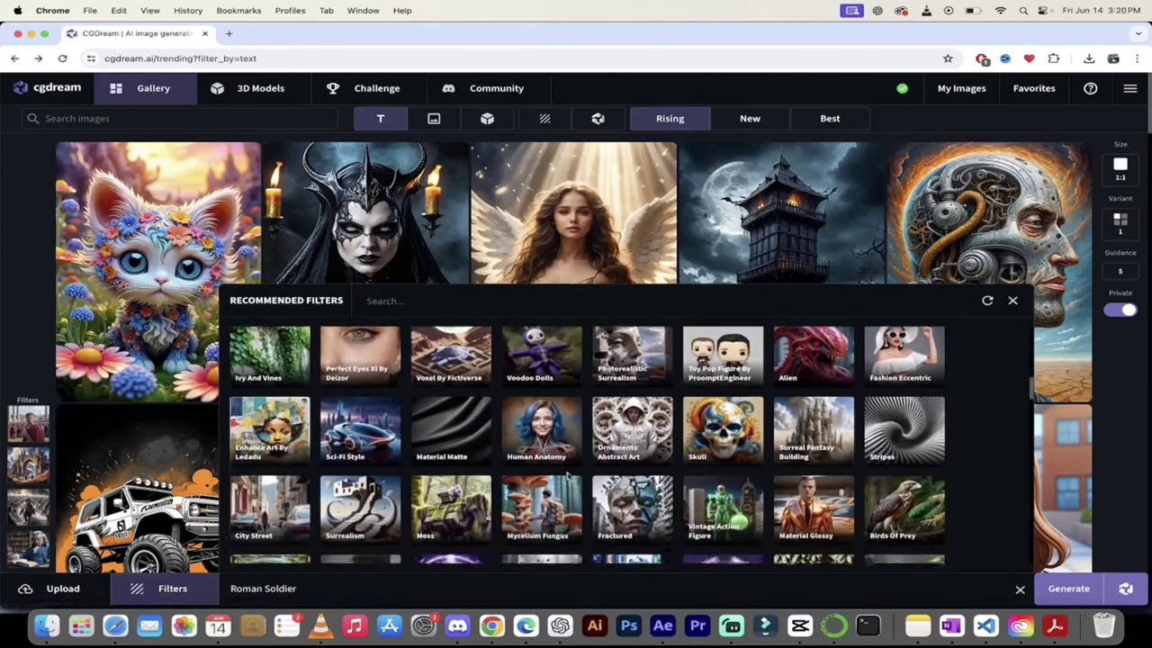
pyautogui.scroll(-4, 628, 462)
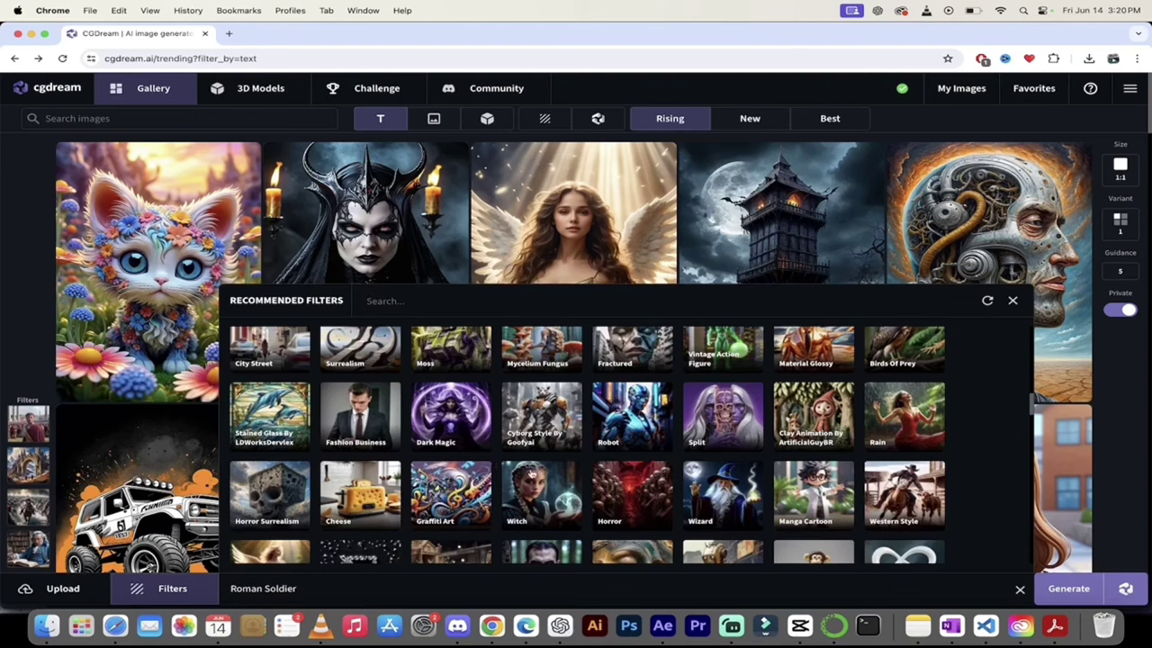
pyautogui.scroll(10, 531, 472)
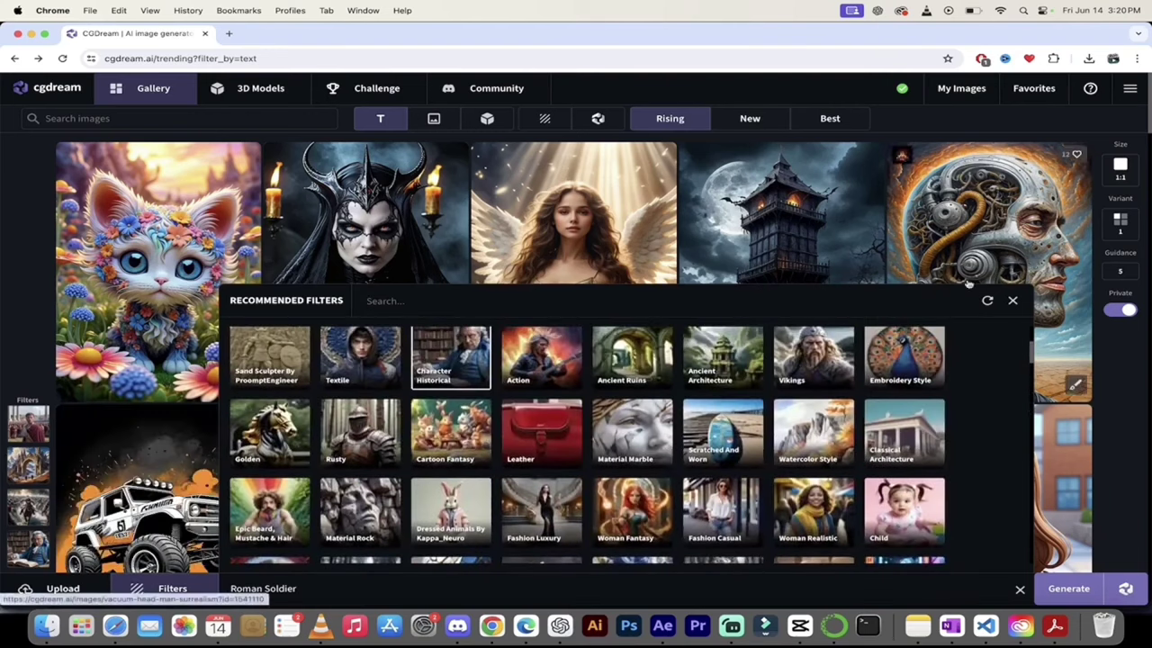
pyautogui.click(1015, 299)
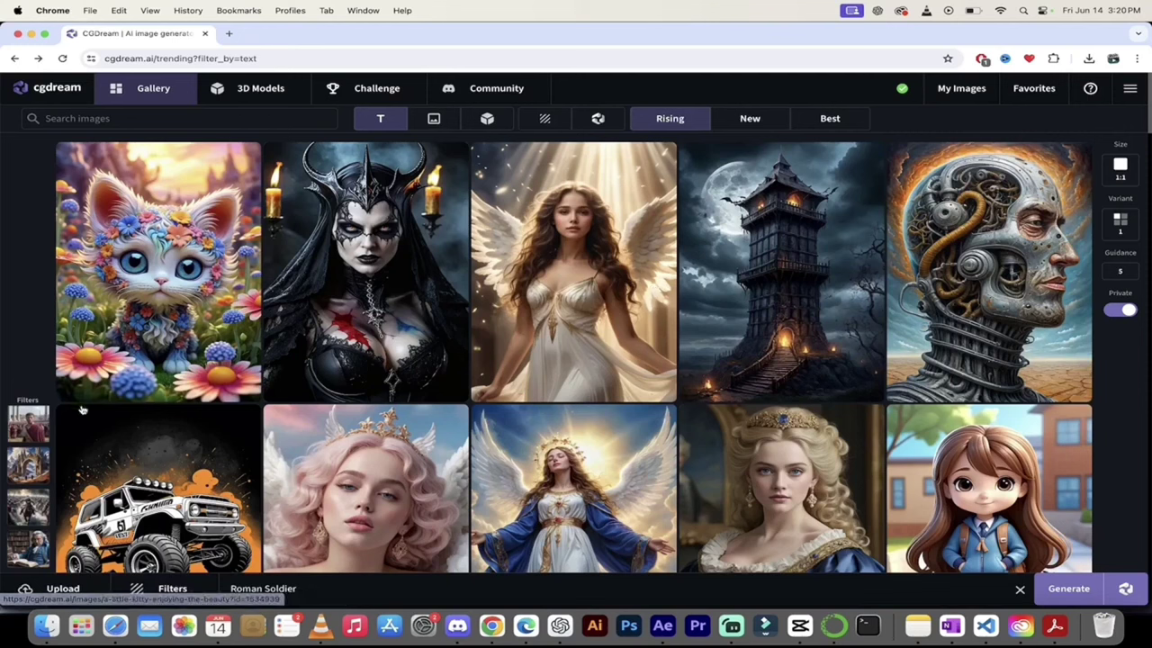
# Set the strength of the Roman Empire filter to 0.85
pyautogui.moveTo(40, 423)
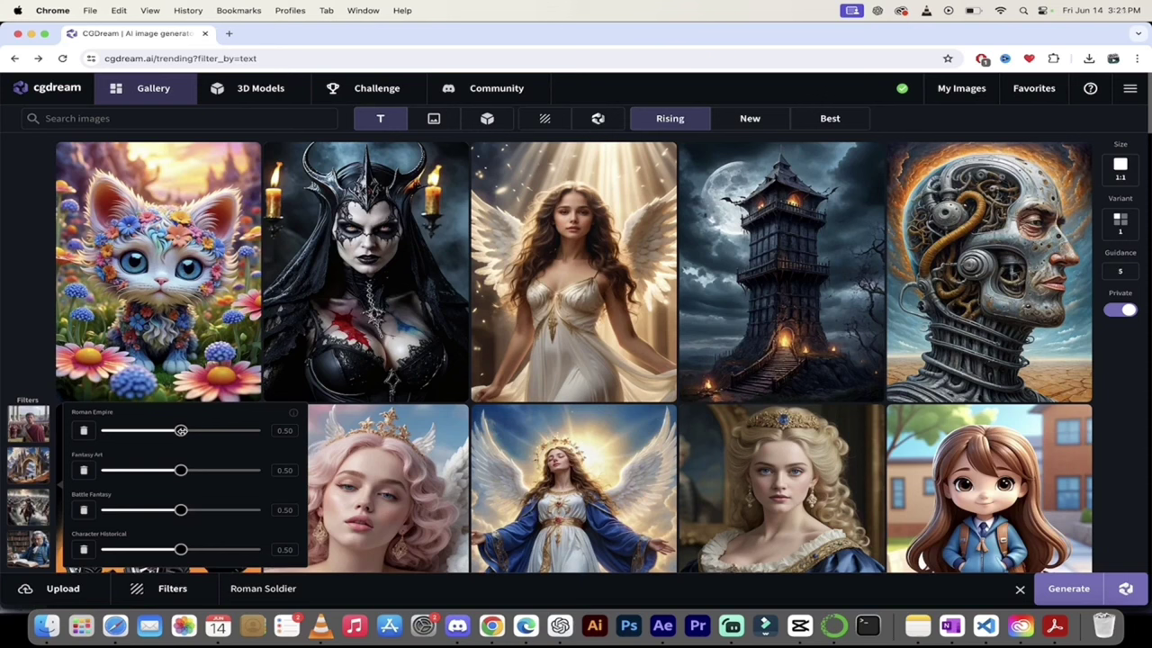
pyautogui.moveTo(181, 430); pyautogui.dragTo(231, 432)
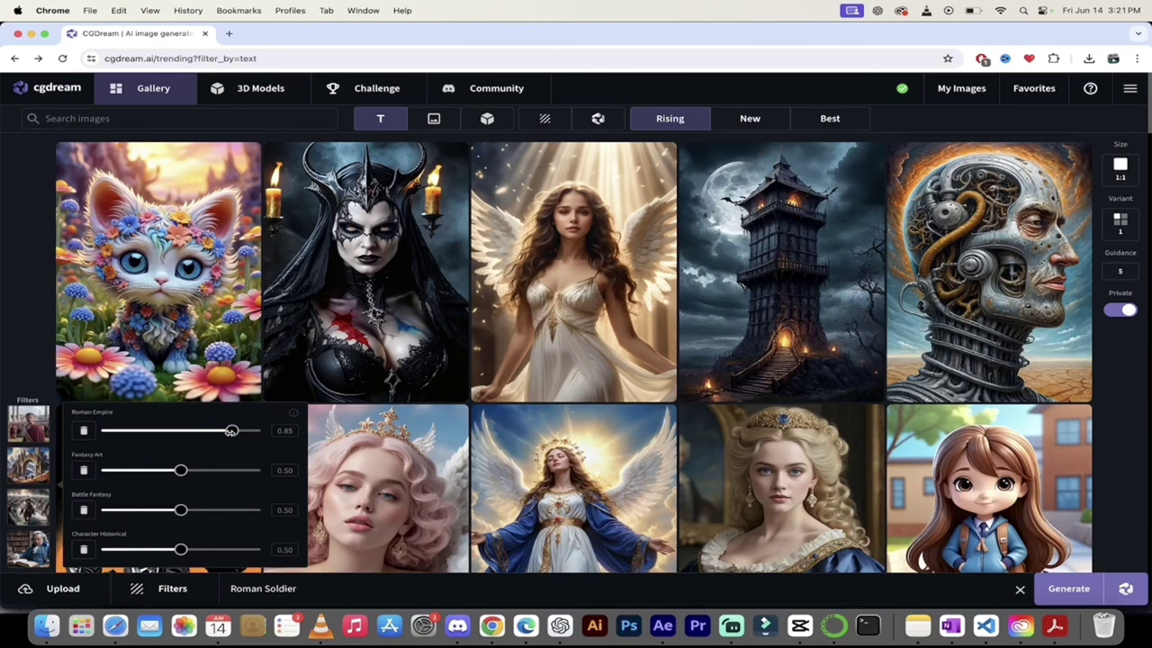
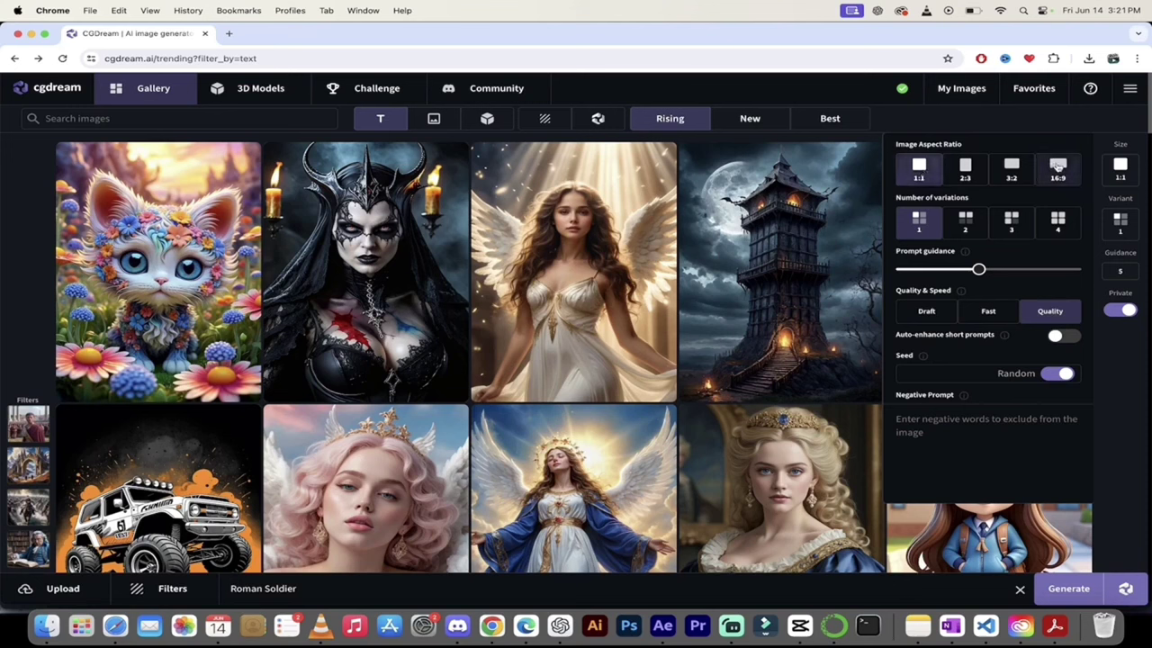
# Set the image aspect ratio to 16:9 with 4 variations and generate the Roman Soldier images
pyautogui.click(1057, 166)
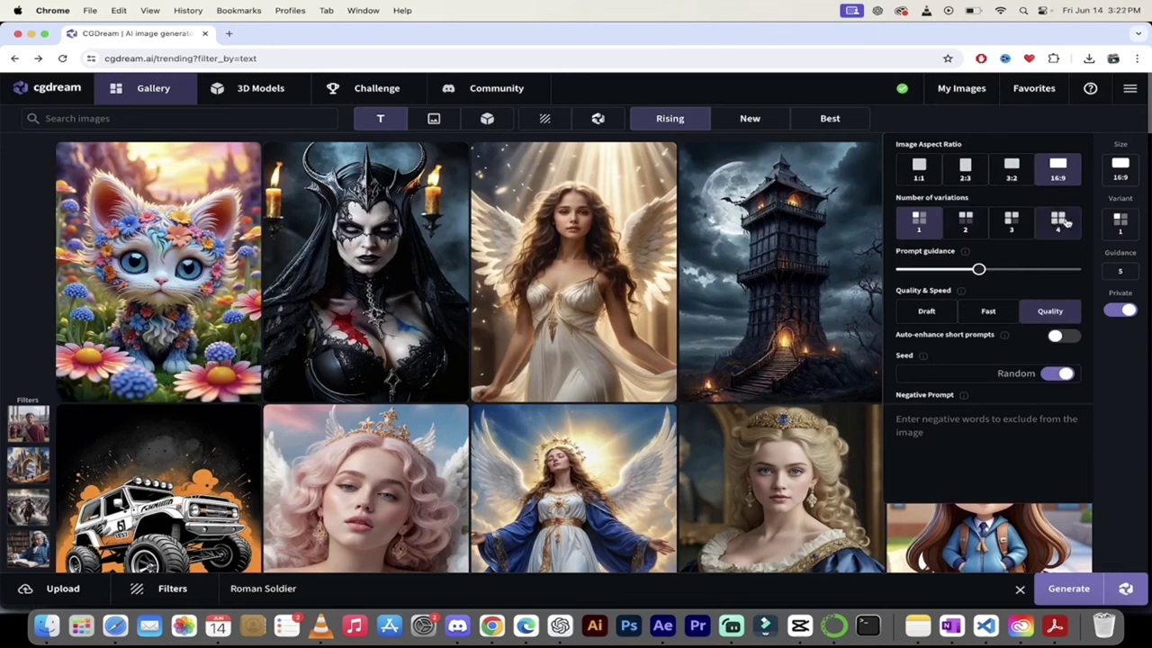
pyautogui.click(1058, 222)
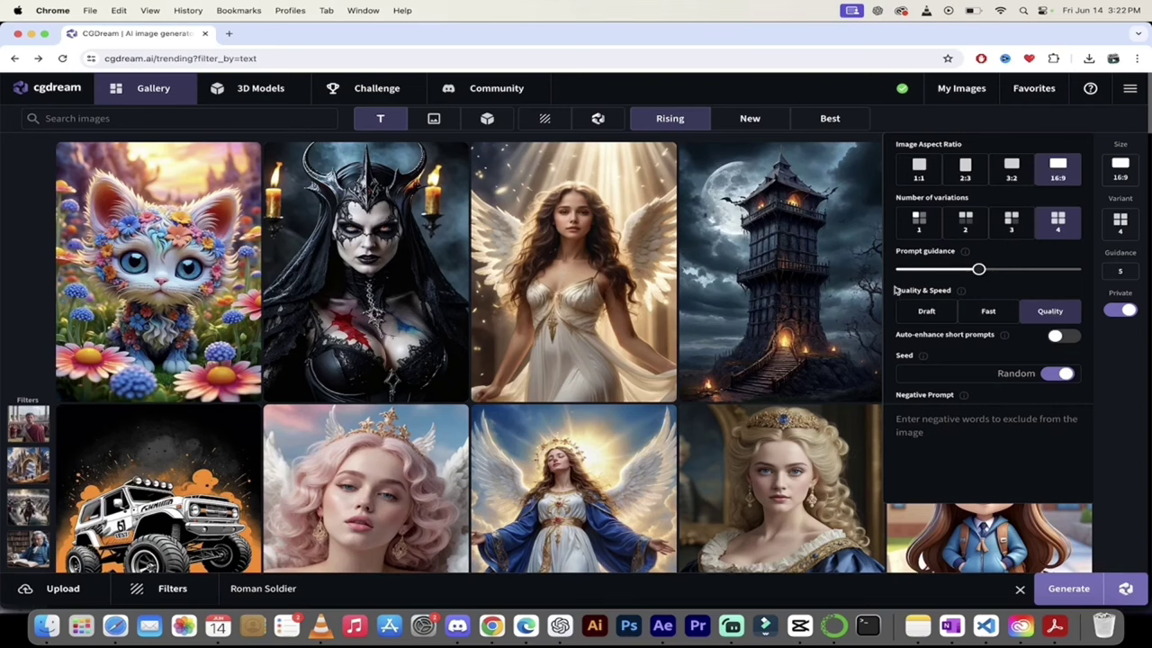
pyautogui.scroll(-1, 880, 294)
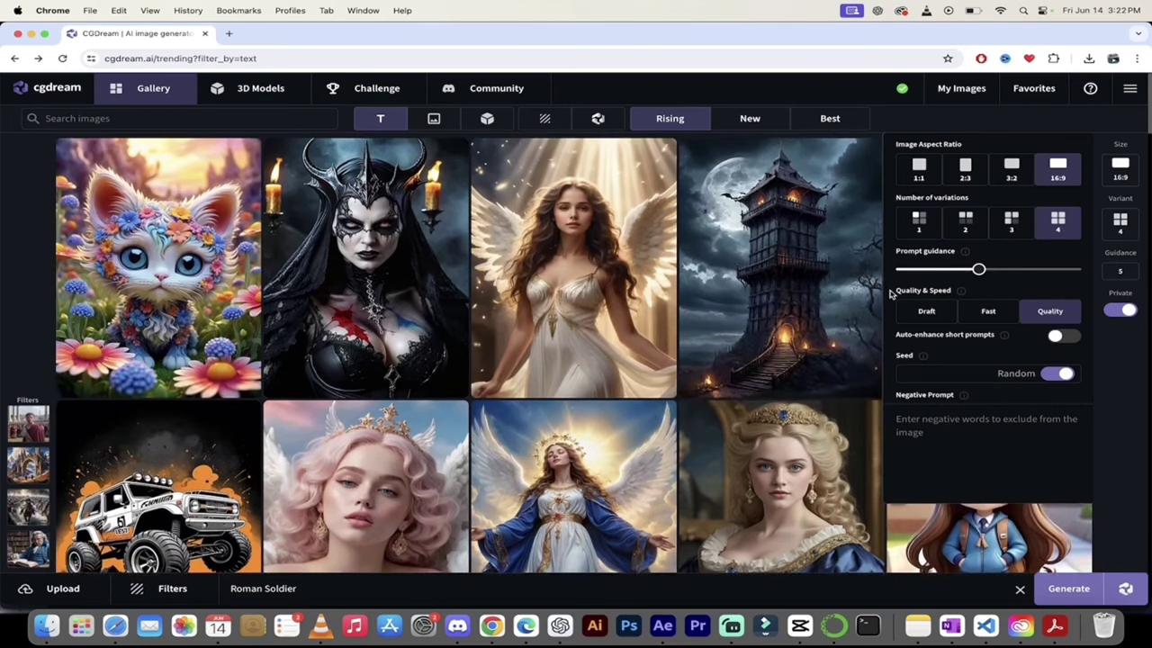
pyautogui.moveTo(968, 262)
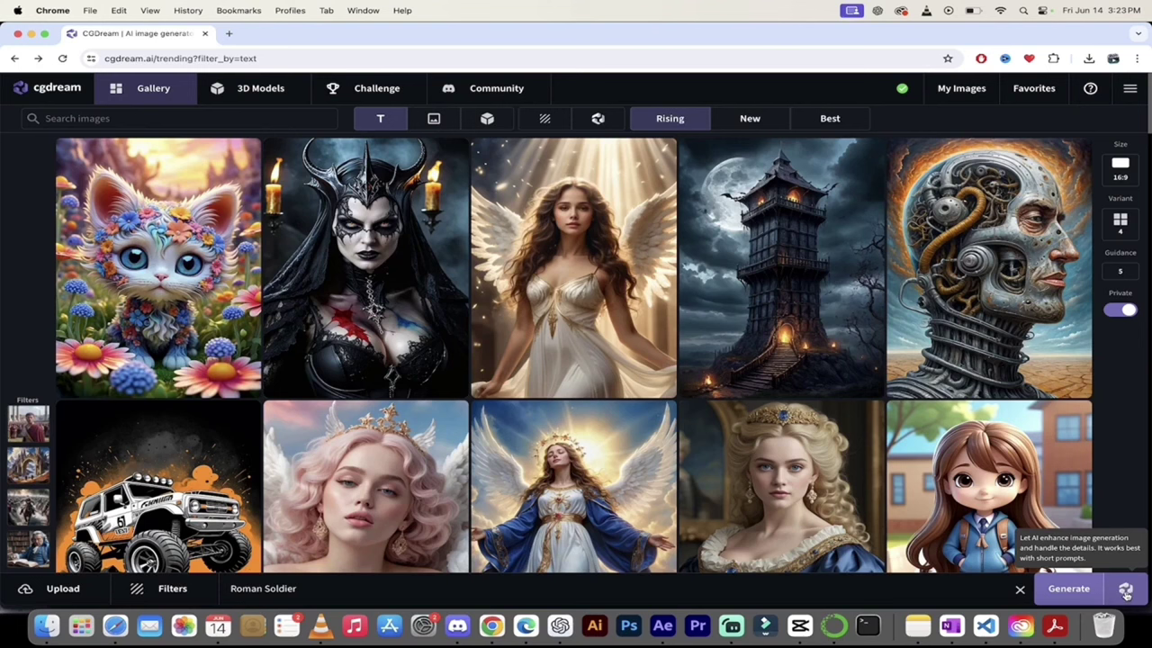
pyautogui.click(1064, 590)
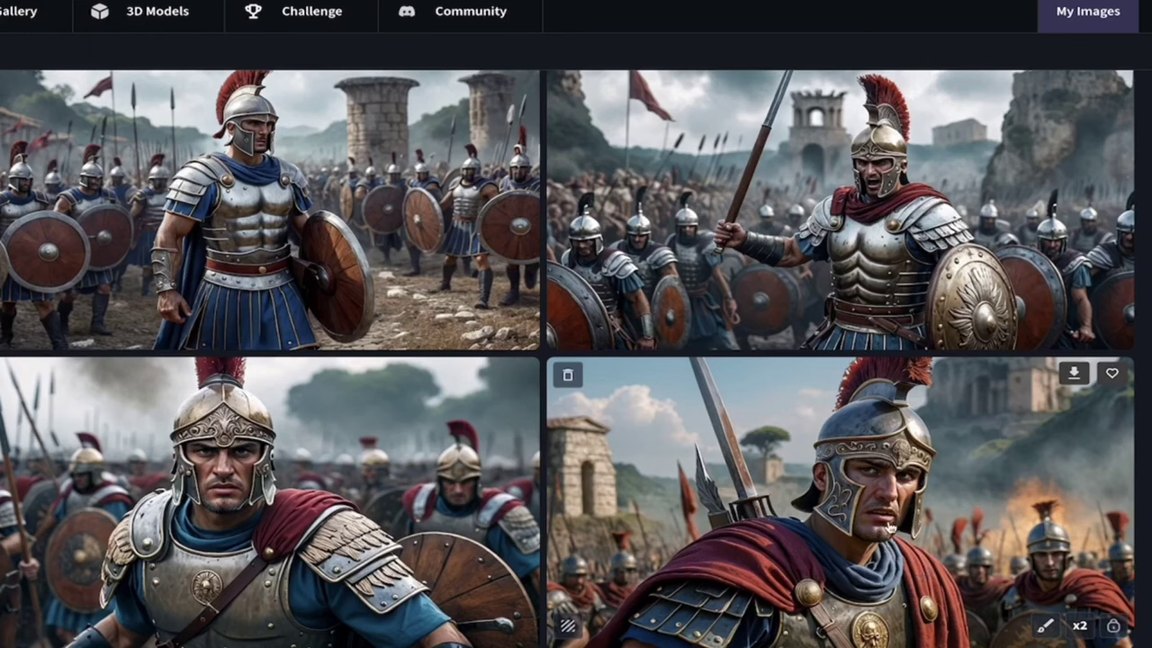
# Open the generated image of the red-cloaked soldier with flames behind him and upscale it x2
pyautogui.click(666, 416)
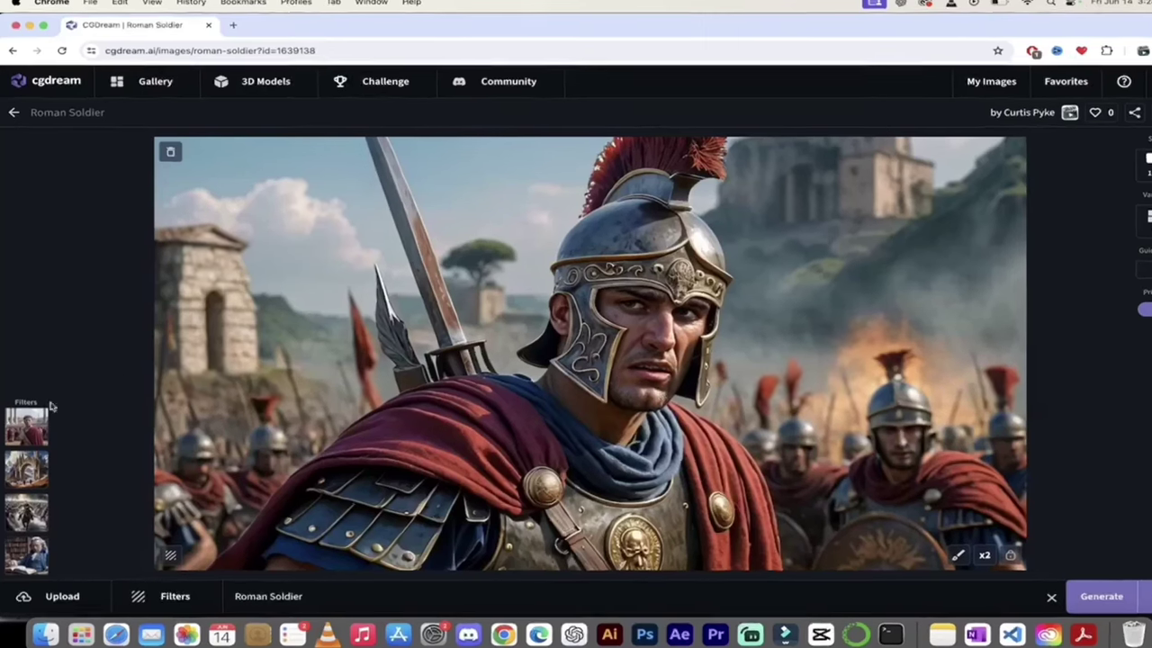
pyautogui.moveTo(26, 424)
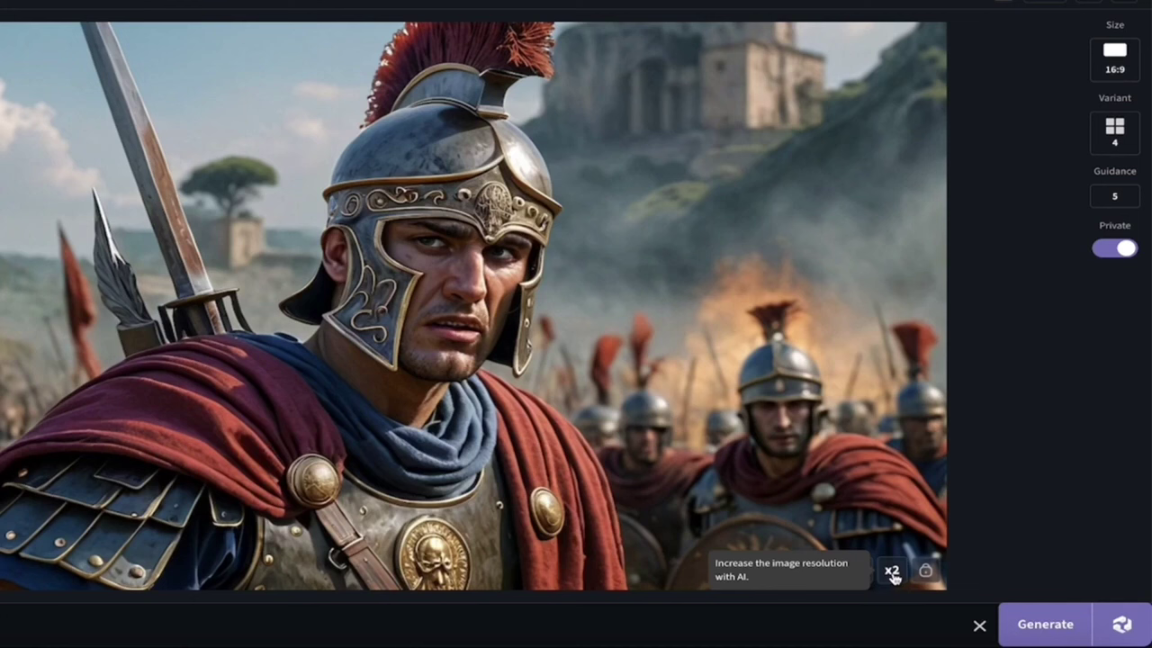
pyautogui.click(892, 572)
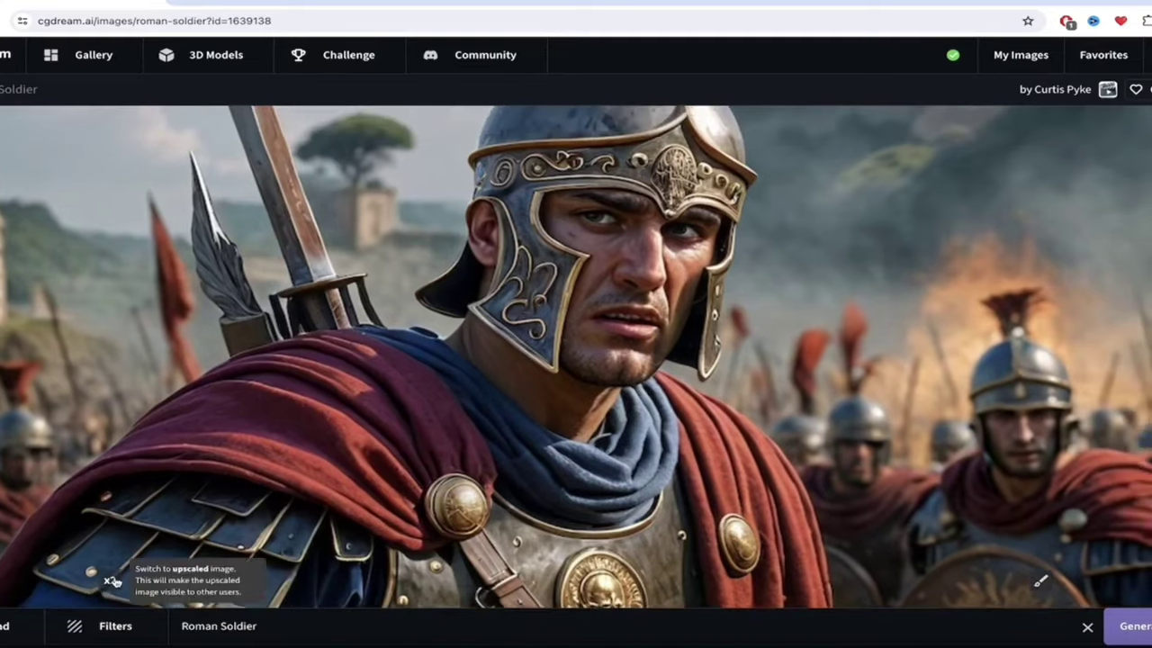
# Compare the soldier image's upscaled version with the original by switching between them
pyautogui.click(113, 581)
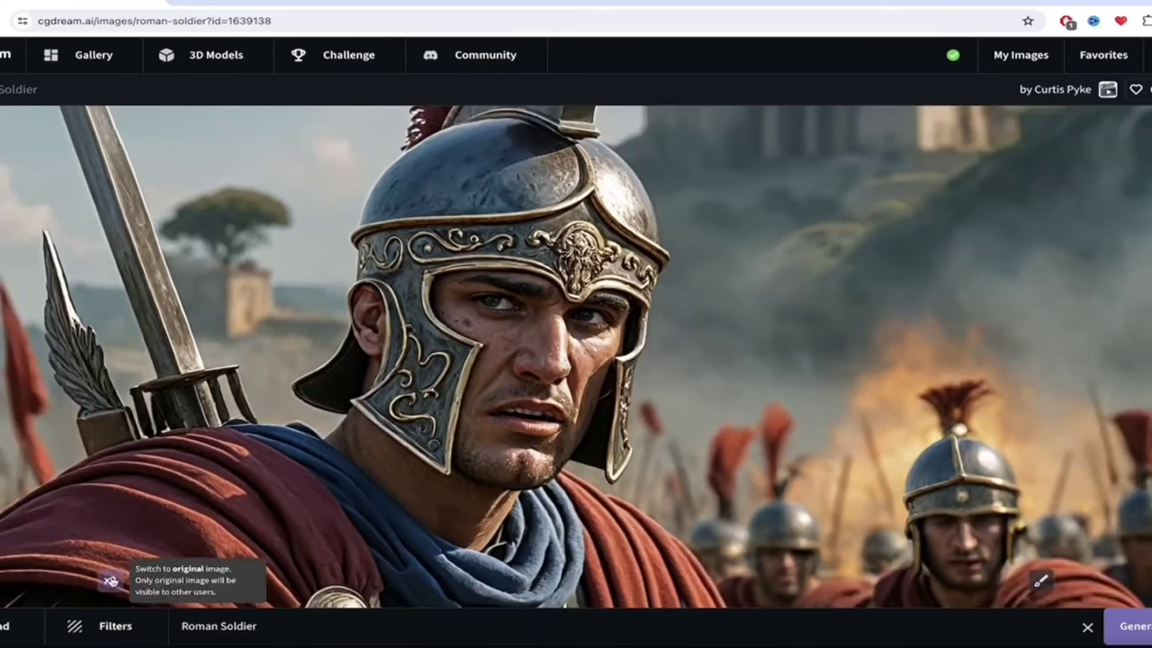
pyautogui.click(110, 581)
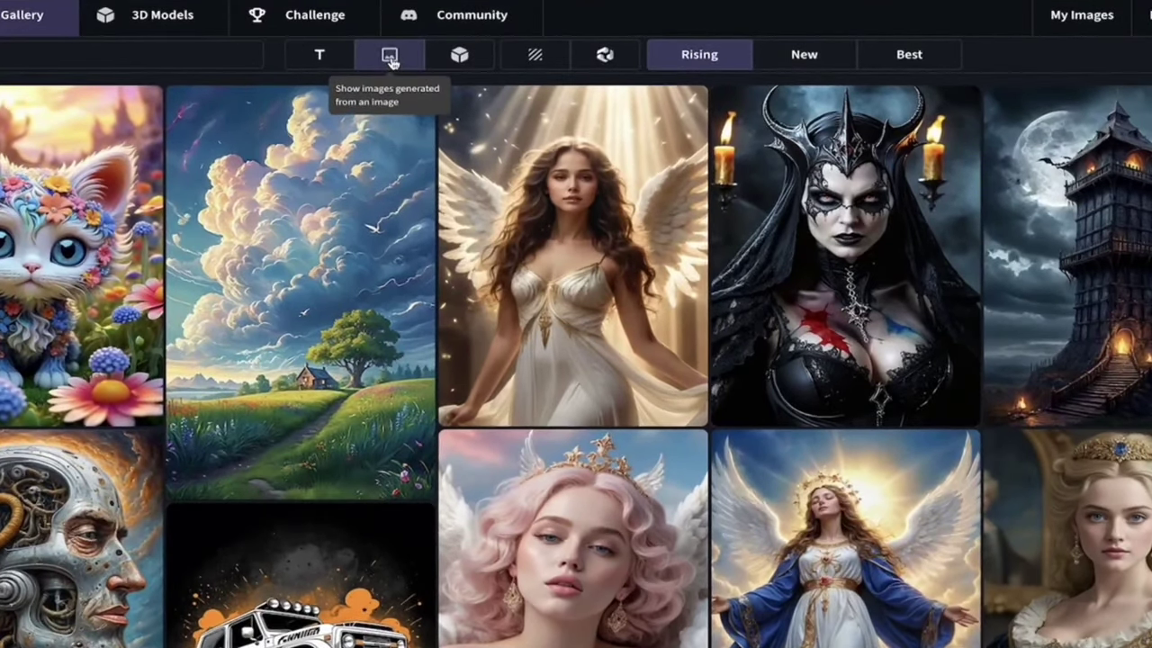
# Show gallery images generated from an image and open the portrait of the brunette woman with a bob haircut
pyautogui.click(390, 56)
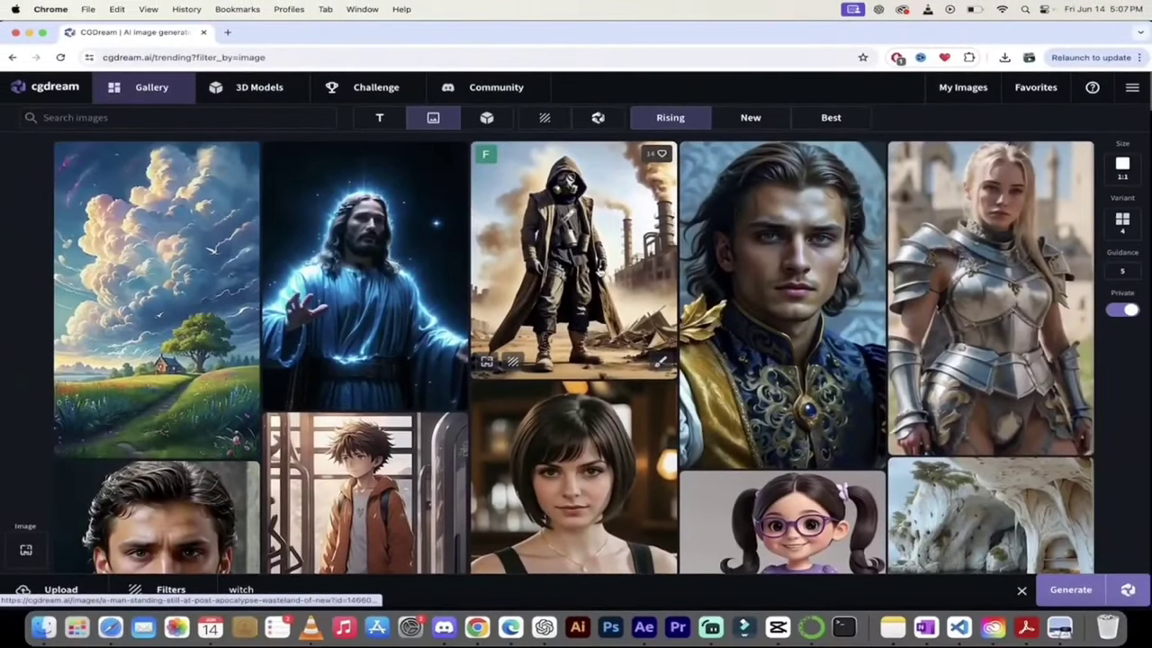
pyautogui.scroll(-1, 787, 282)
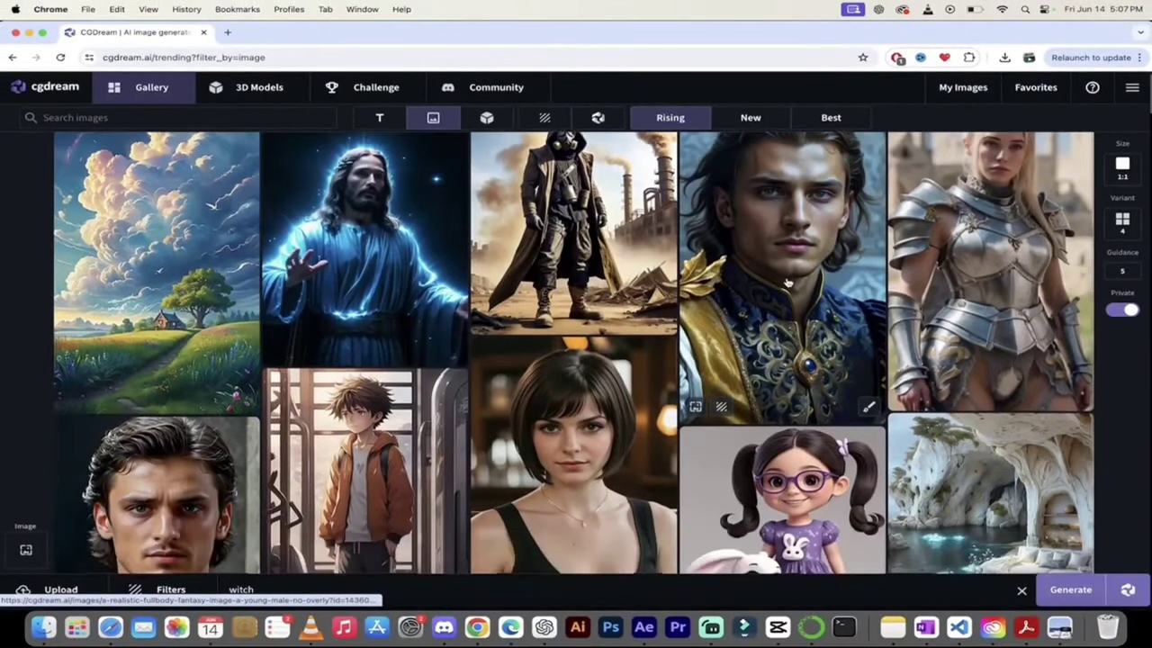
pyautogui.scroll(-2, 787, 283)
pyautogui.scroll(-2, 605, 356)
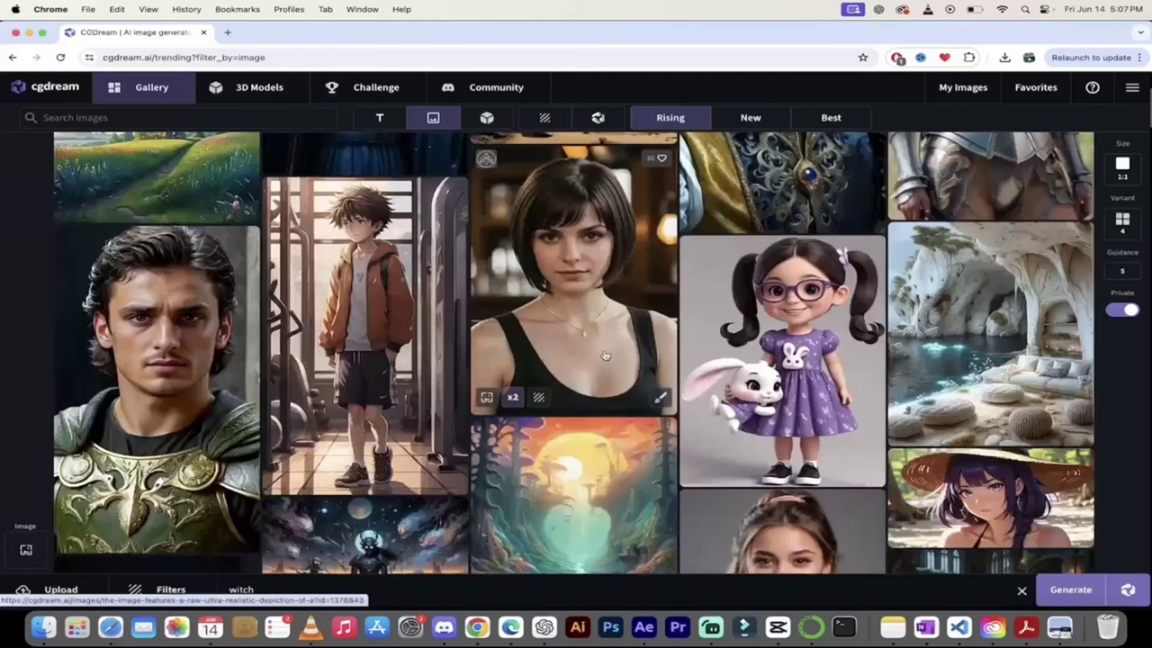
pyautogui.click(588, 291)
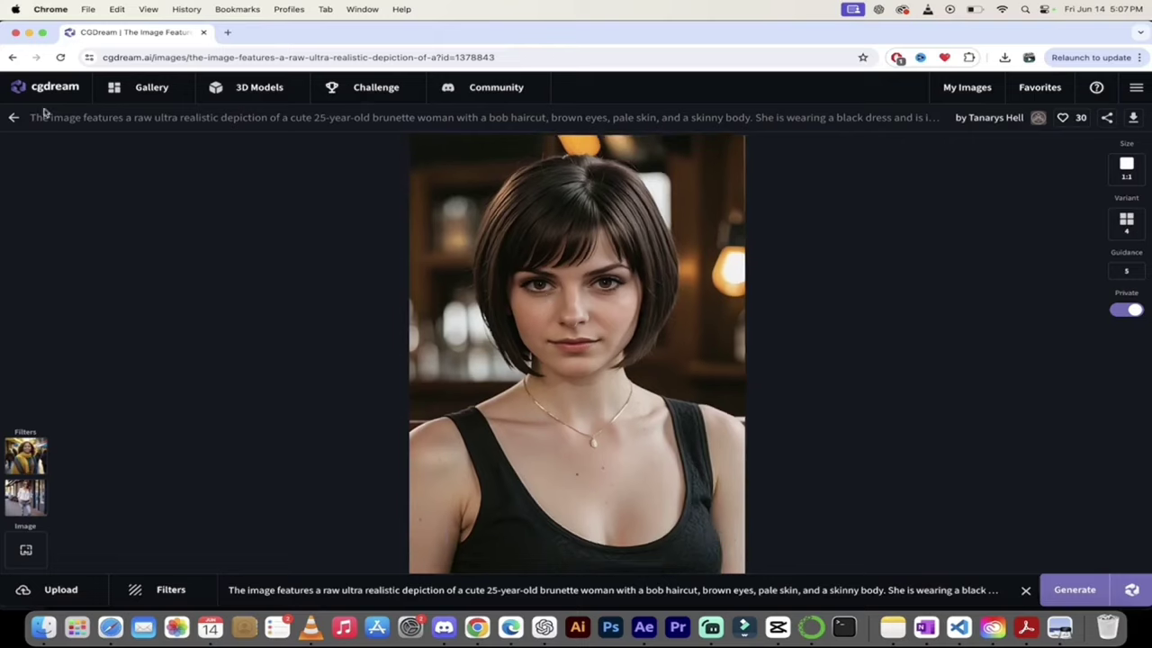
# Return to the gallery, view the bearded Ragnar image with its applied filters, and go back
pyautogui.hscroll(-5, 546, 299)
pyautogui.scroll(-8, 532, 361)
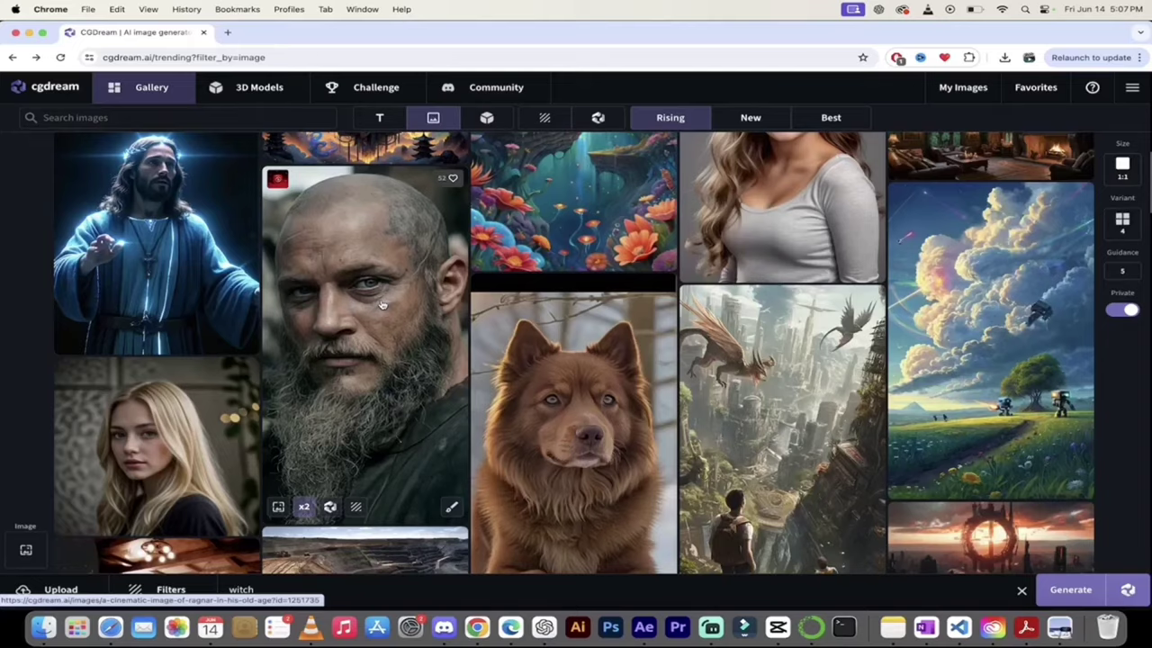
pyautogui.click(381, 305)
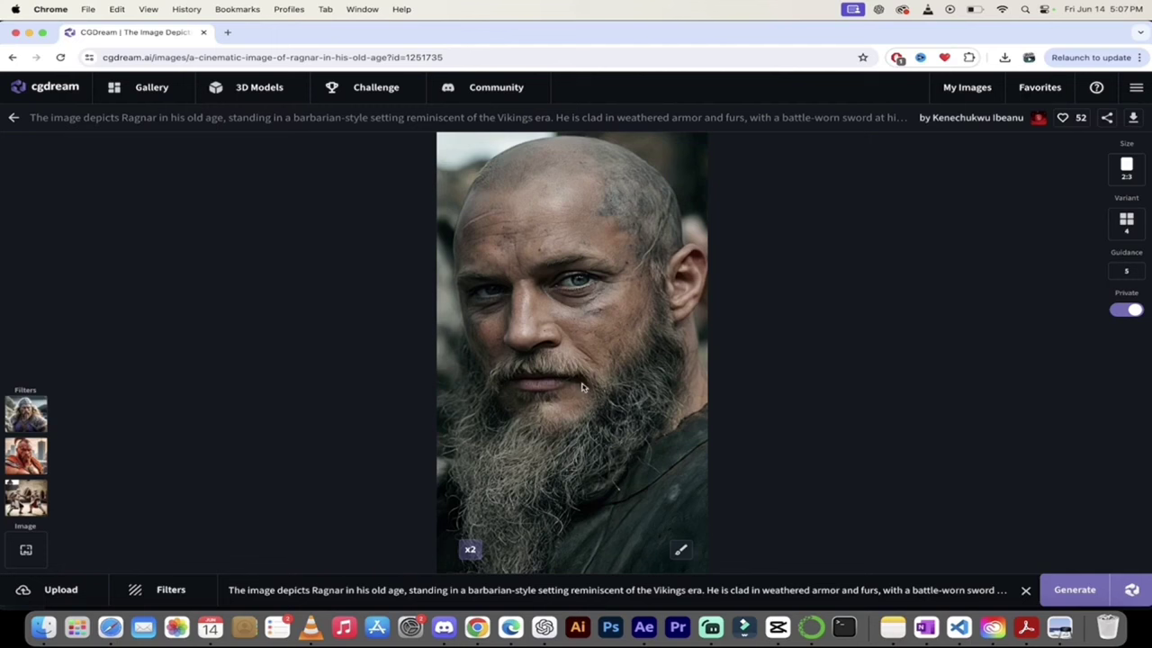
pyautogui.moveTo(31, 423)
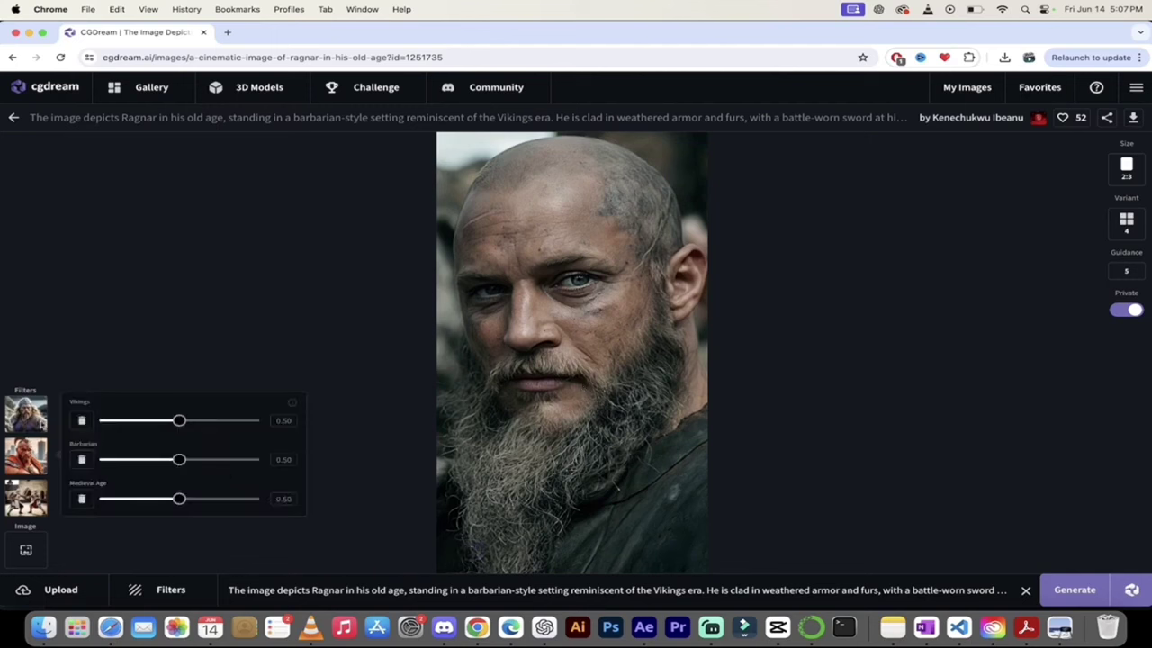
pyautogui.click(14, 117)
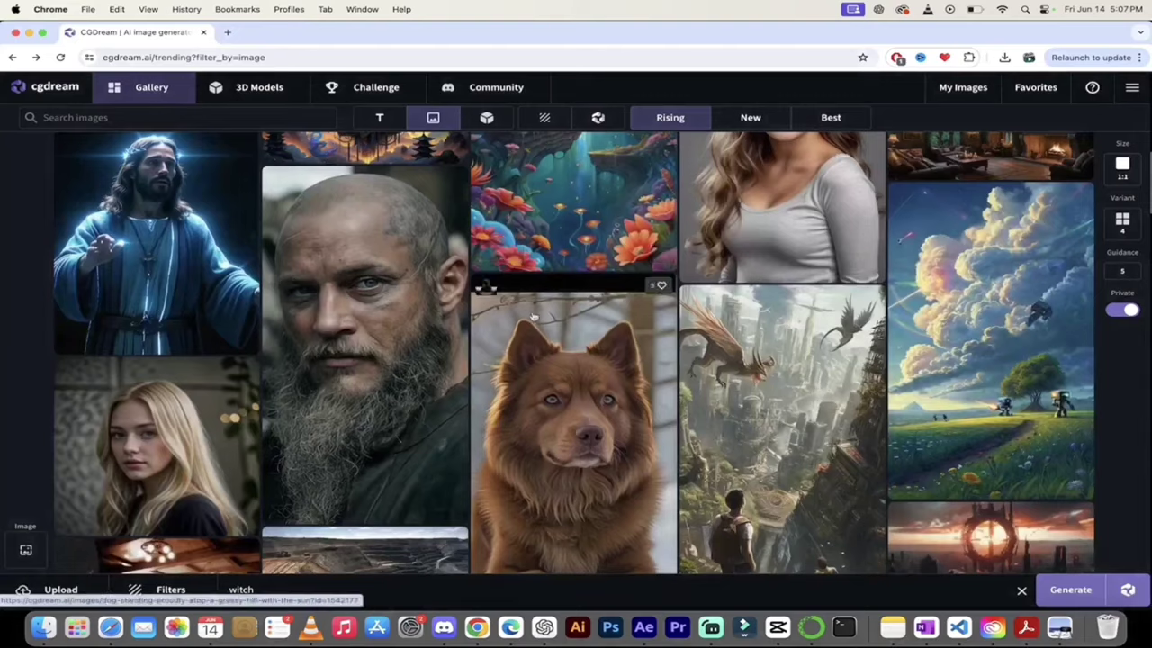
# Browse further example images in the gallery of image-based generations
pyautogui.scroll(-5, 532, 317)
pyautogui.scroll(-6, 533, 317)
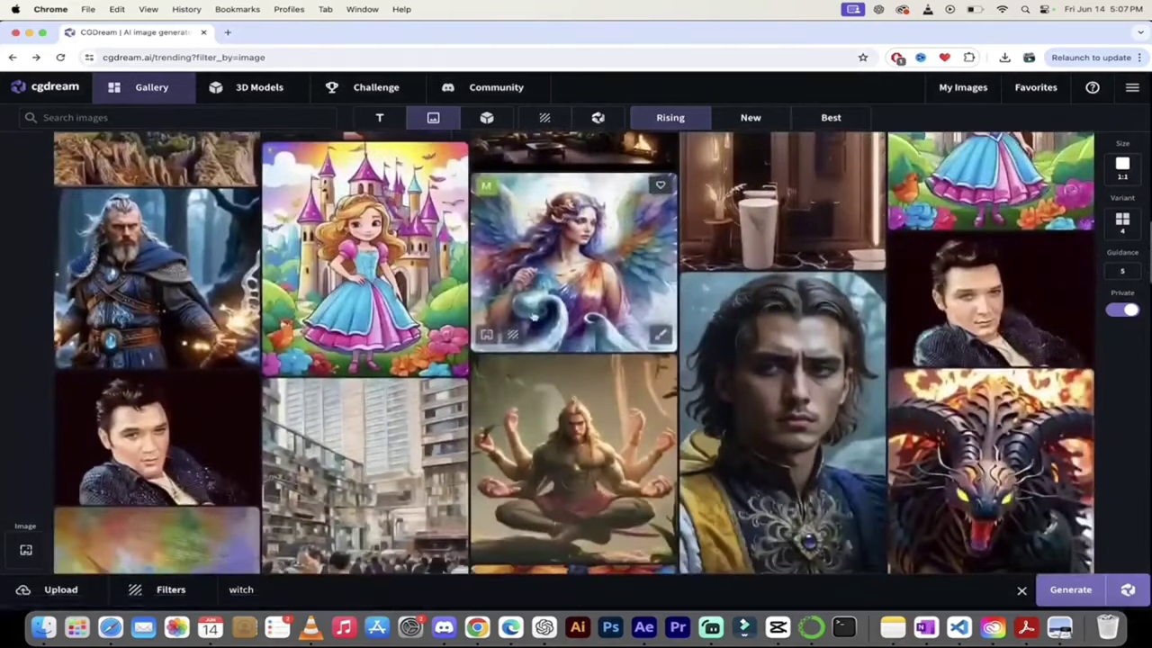
pyautogui.scroll(-4, 529, 399)
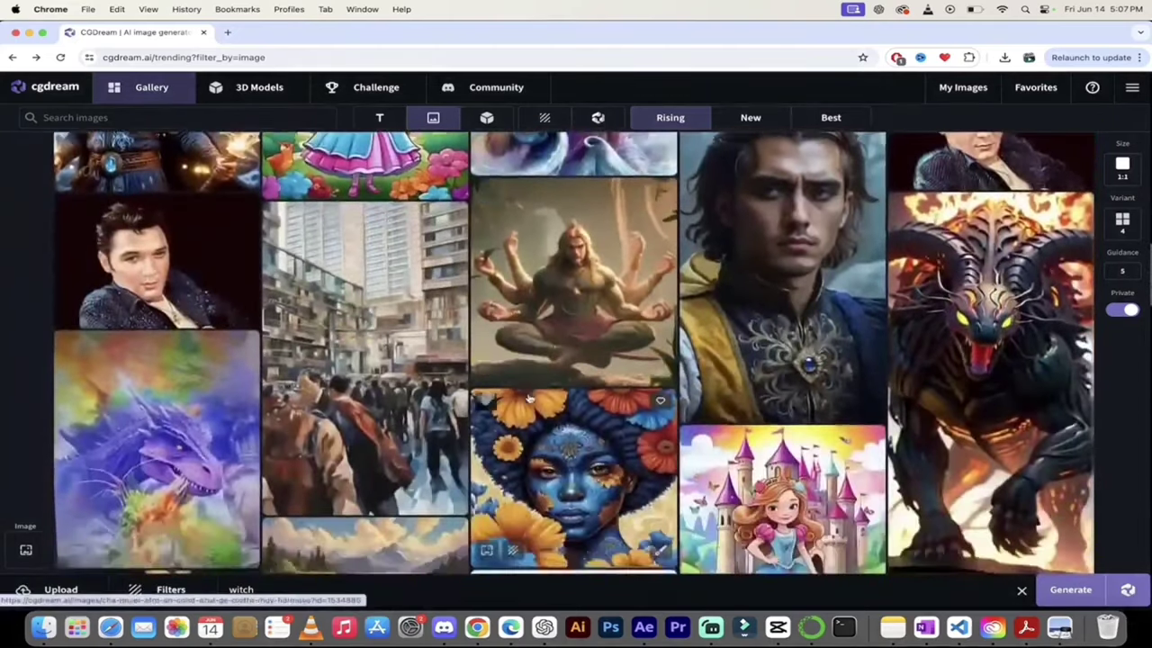
pyautogui.scroll(8, 530, 399)
pyautogui.scroll(10, 530, 398)
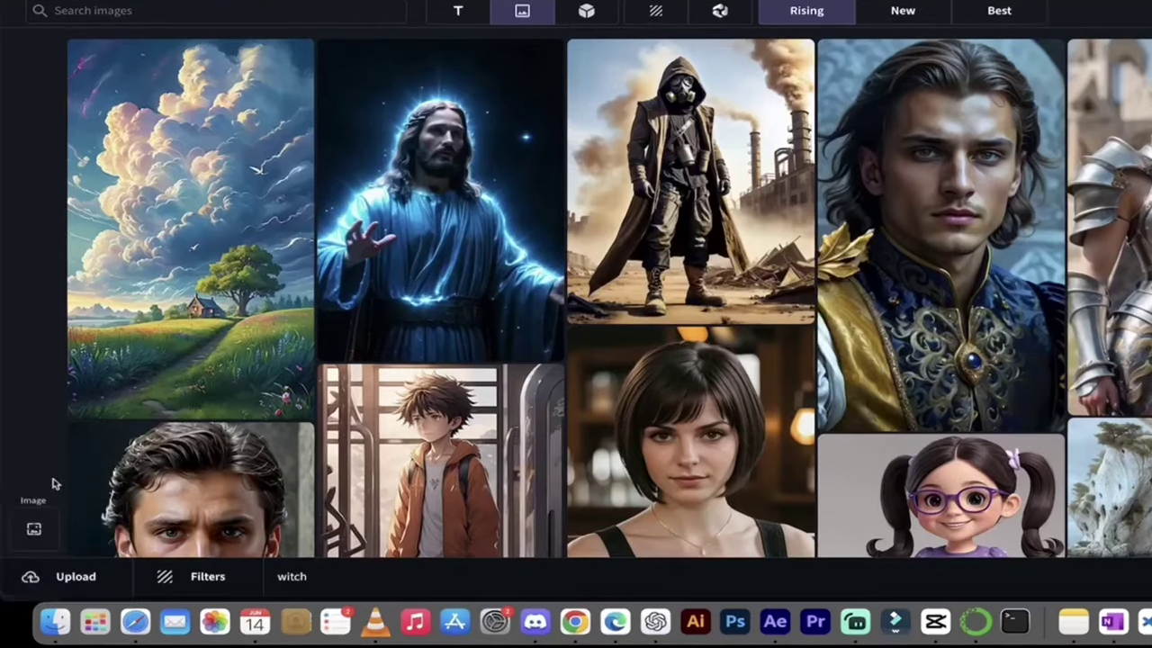
# Upload the image file pexels-wjretrat...9883.jpg from the CG Dream AI folder as the source image
pyautogui.click(51, 577)
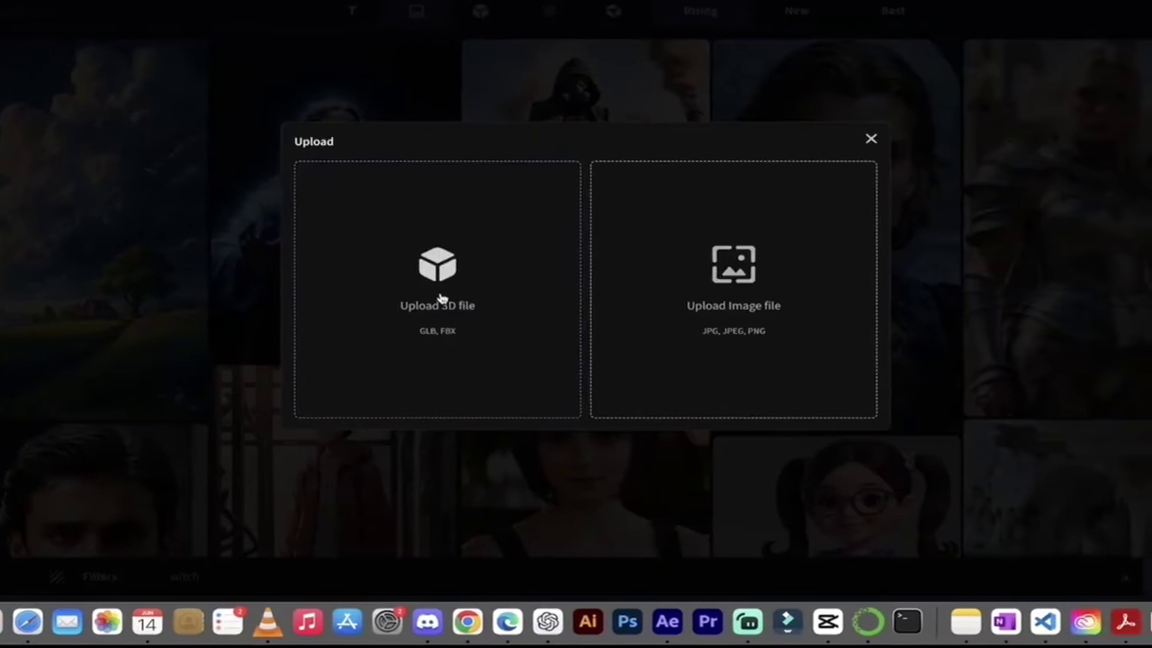
pyautogui.click(758, 292)
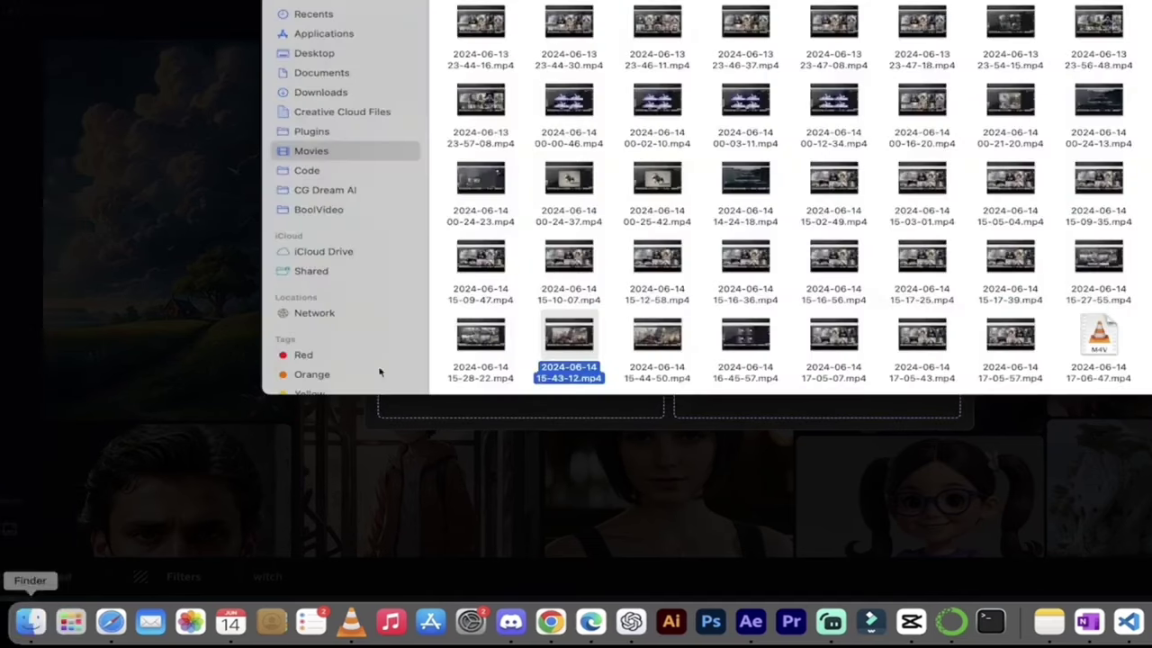
pyautogui.click(321, 191)
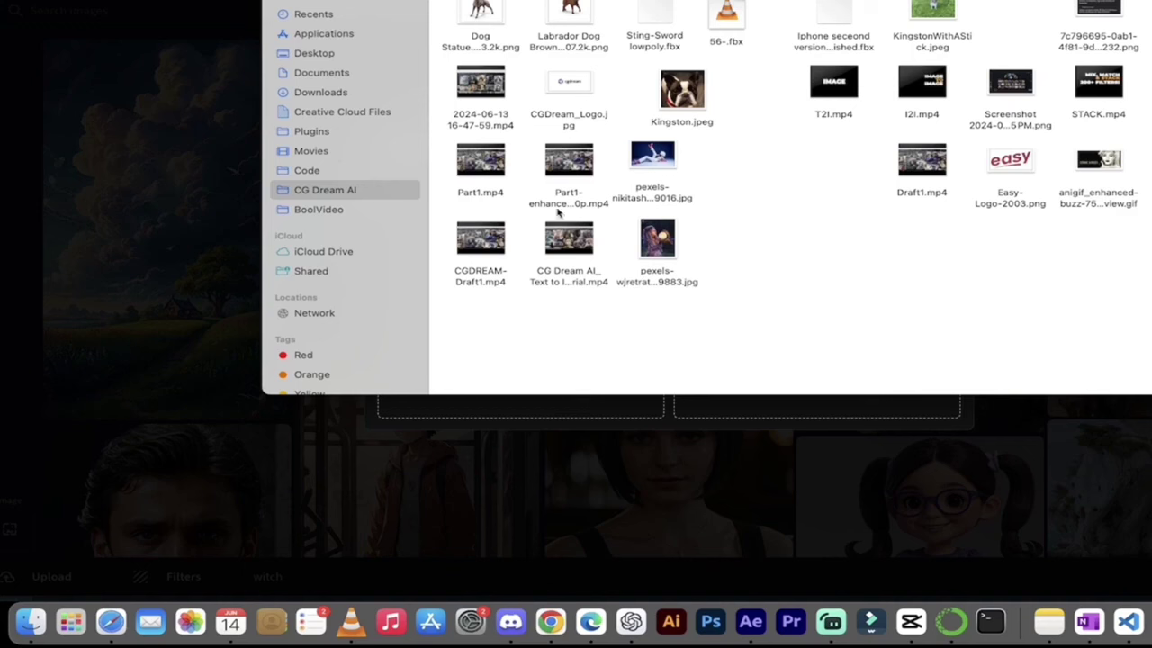
pyautogui.moveTo(658, 238); pyautogui.dragTo(818, 270)
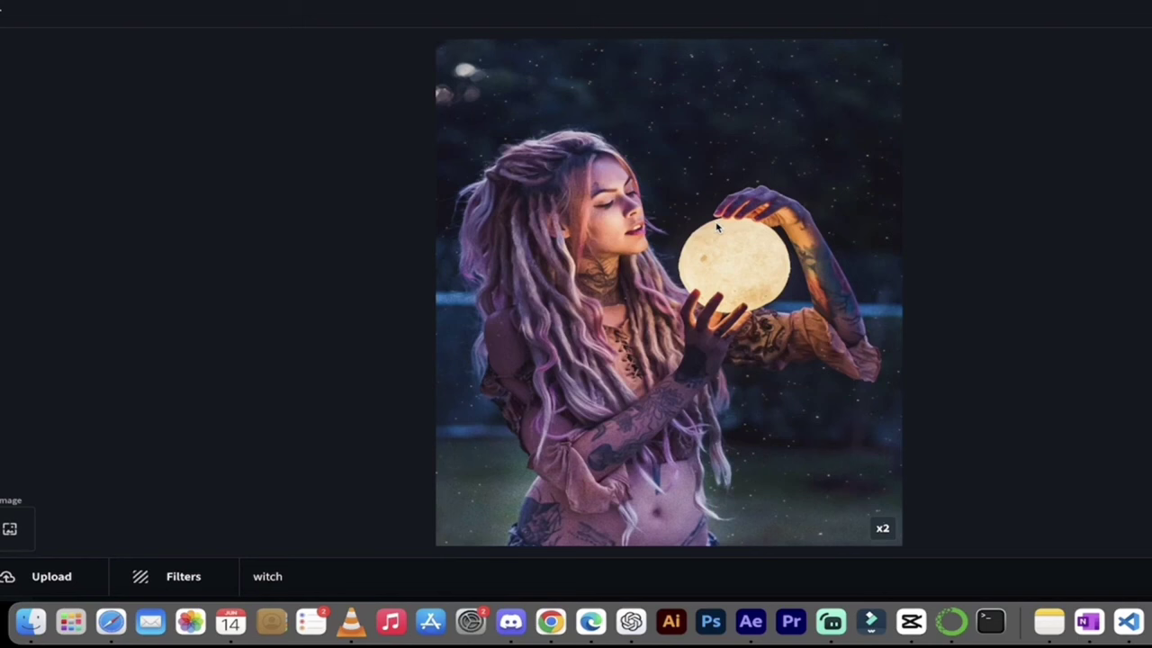
# Apply the recommended filters Witch, Wizard and Dark Magic to the uploaded image, keeping the prompt "witch"
pyautogui.click(183, 577)
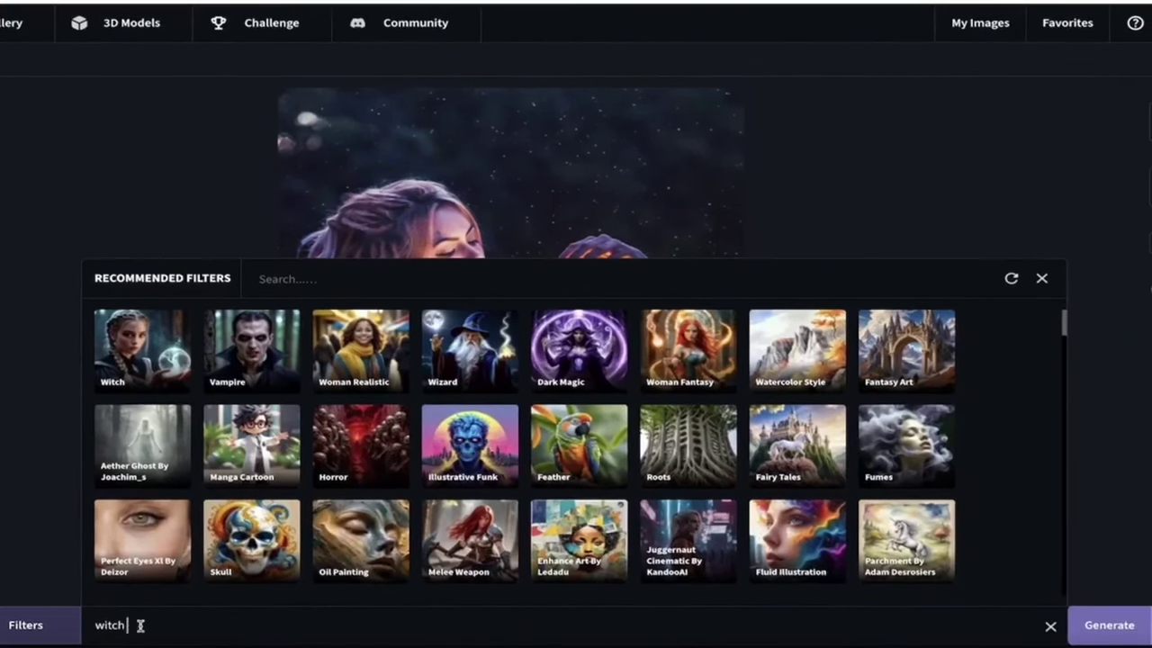
pyautogui.moveTo(141, 622); pyautogui.dragTo(69, 625)
pyautogui.click(184, 628)
pyautogui.click(132, 348)
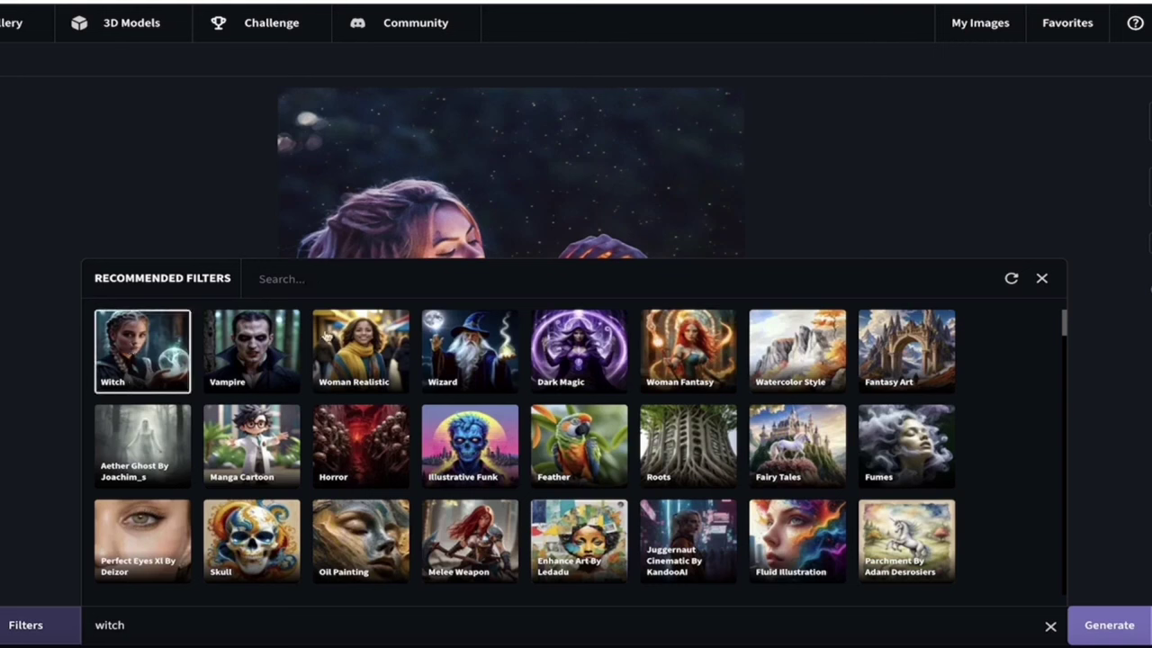
pyautogui.click(461, 353)
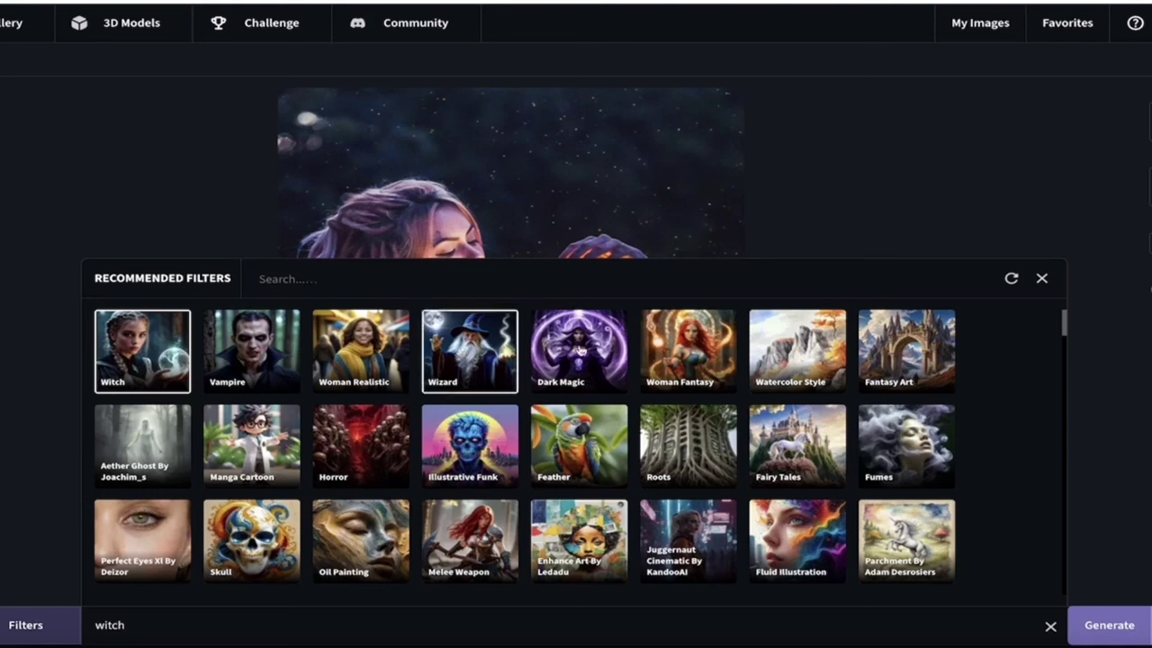
pyautogui.click(578, 351)
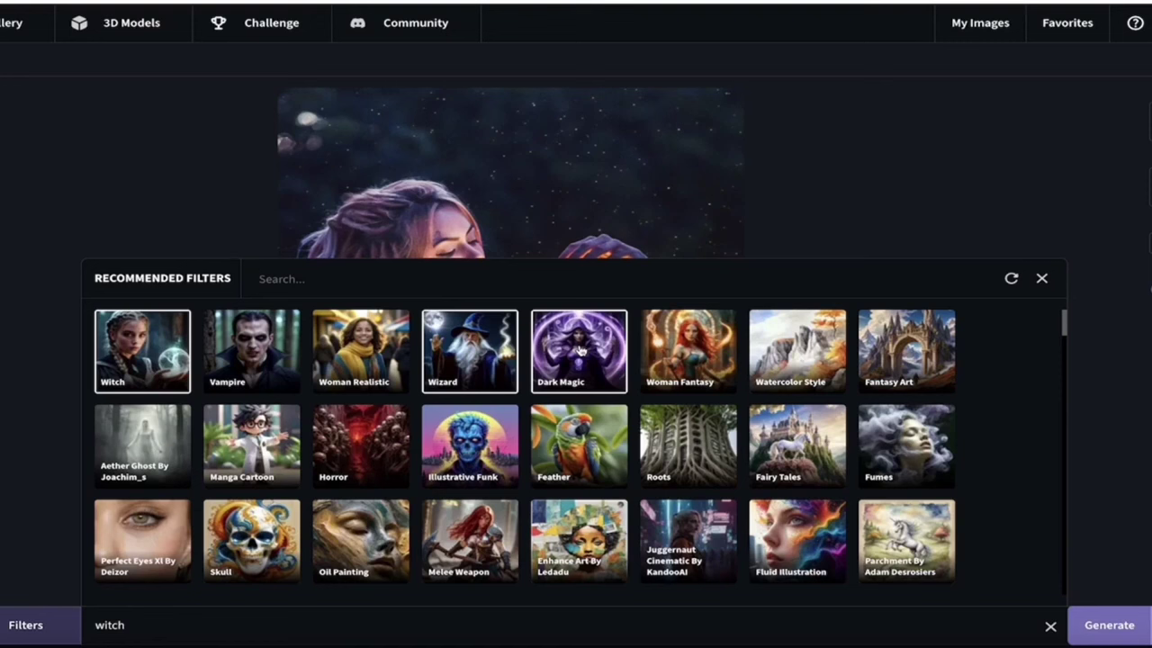
# Add the Fairy Tales and Fumes filters to the selected filters
pyautogui.scroll(-1, 665, 372)
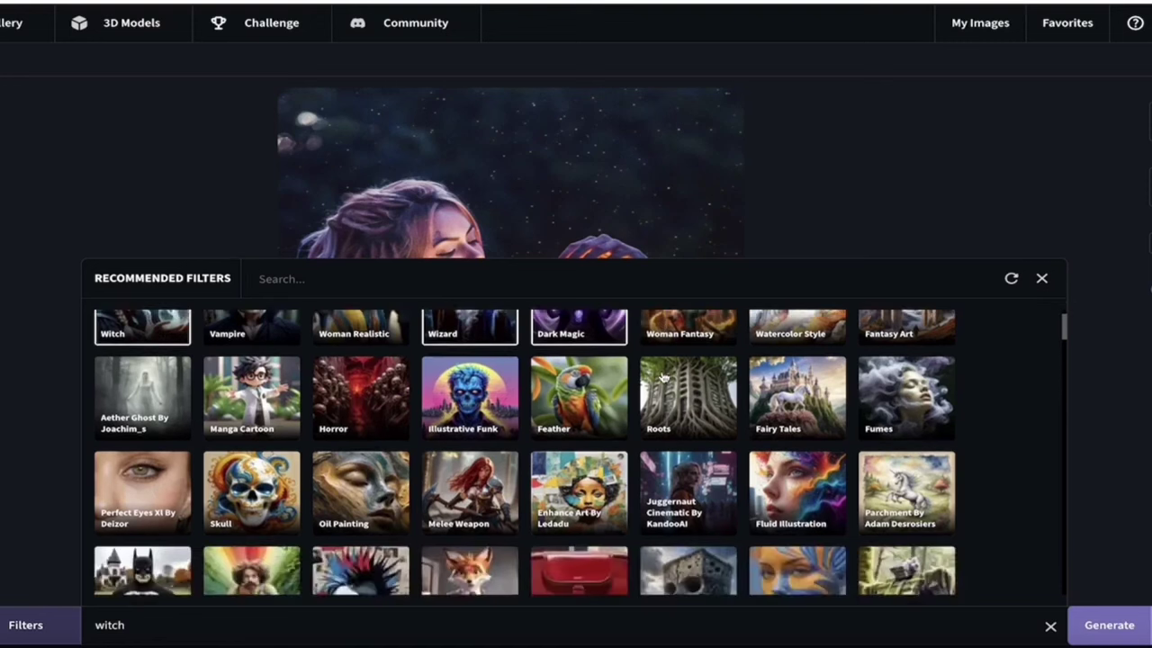
pyautogui.scroll(1, 671, 364)
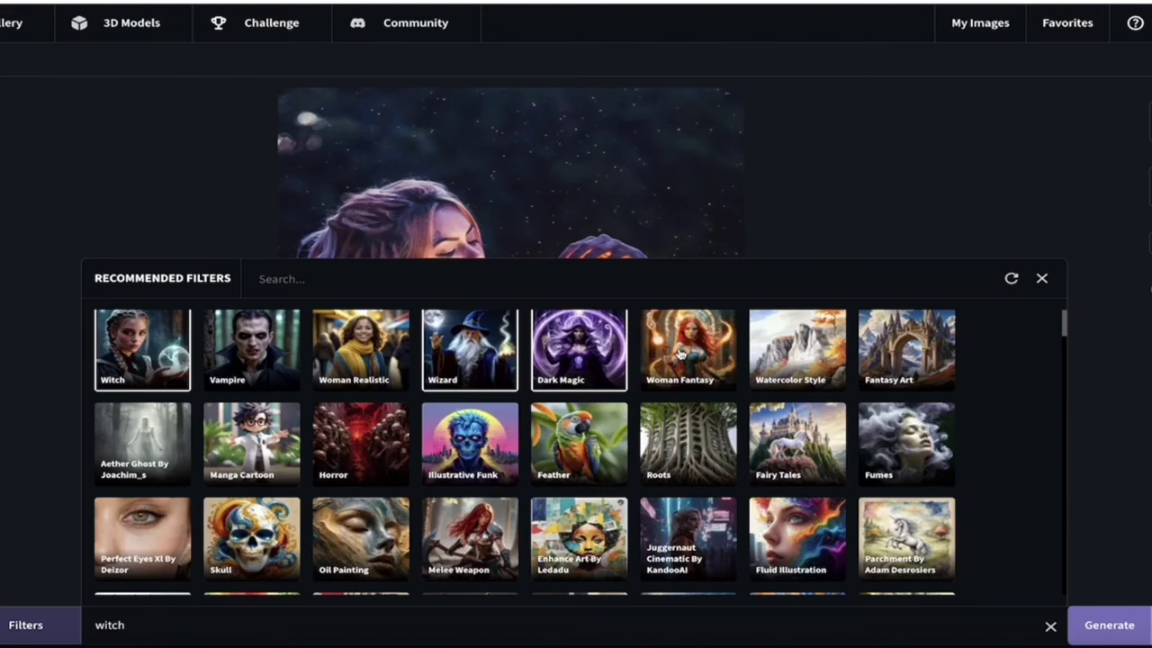
pyautogui.scroll(-3, 701, 351)
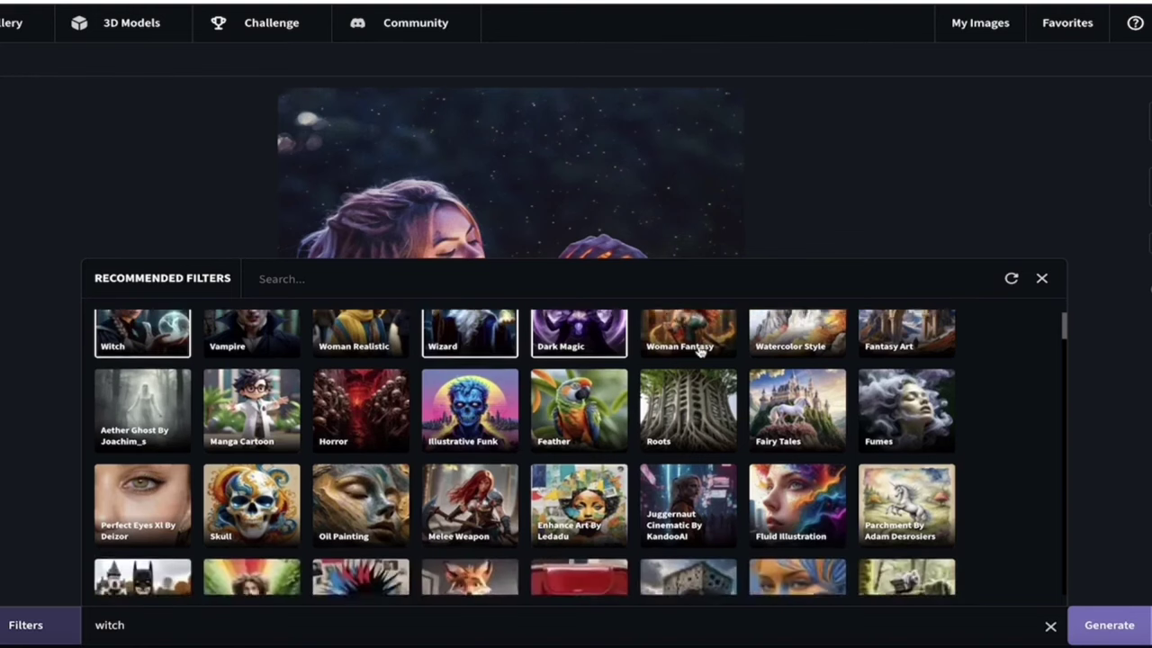
pyautogui.scroll(3, 700, 351)
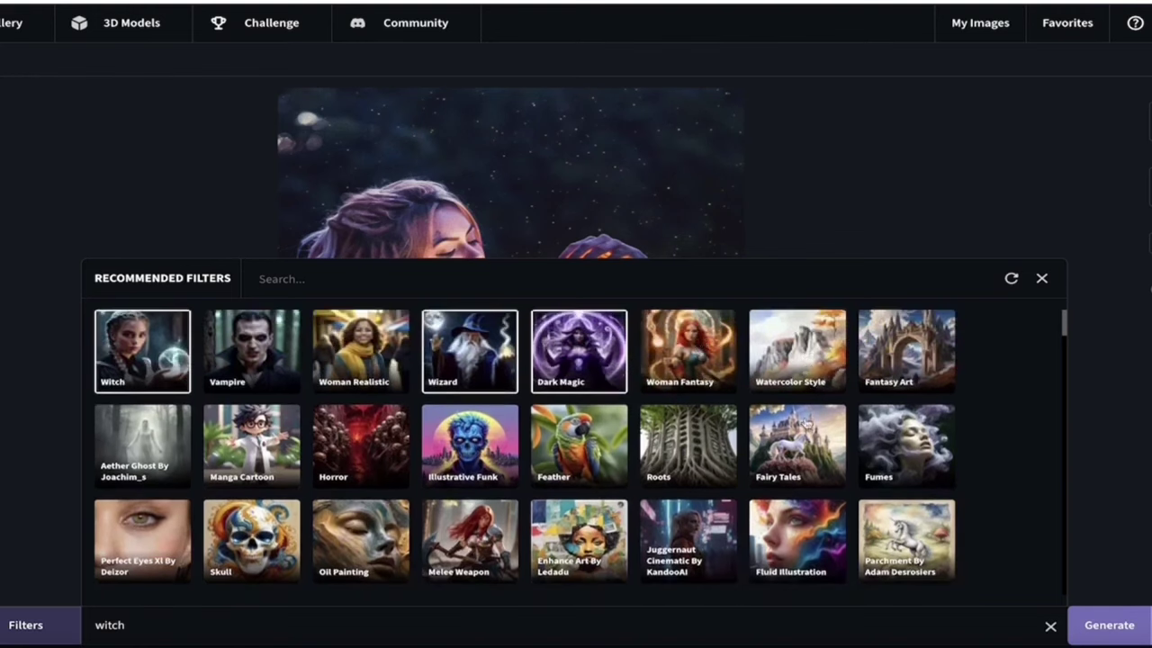
pyautogui.scroll(-1, 803, 412)
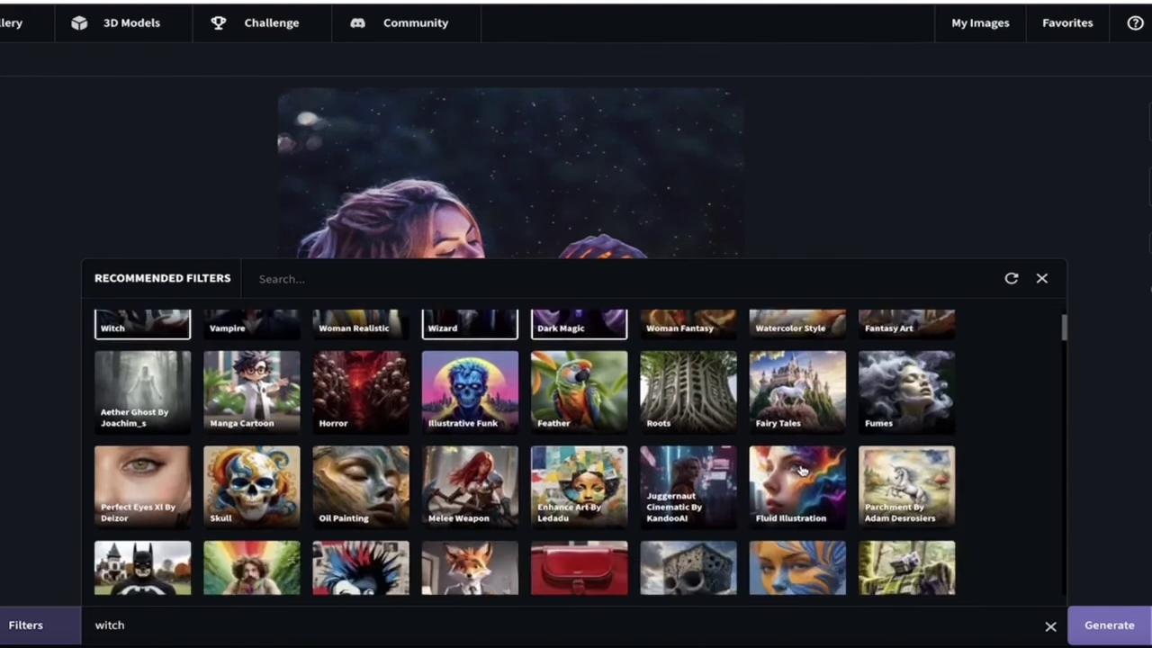
pyautogui.click(796, 402)
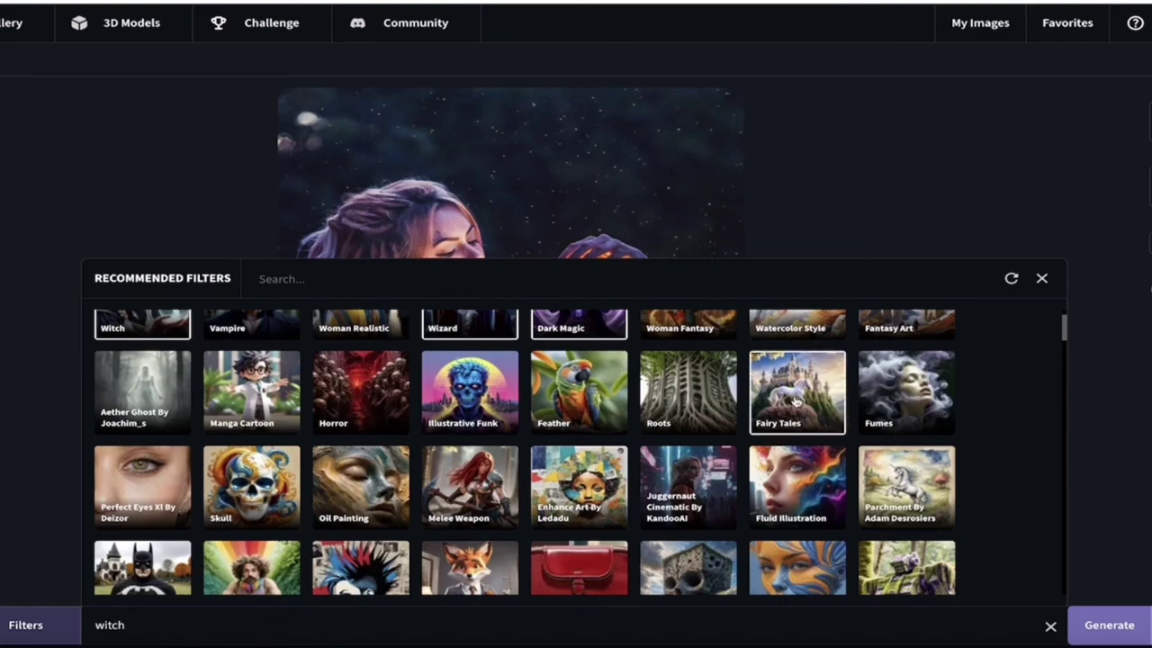
pyautogui.click(905, 387)
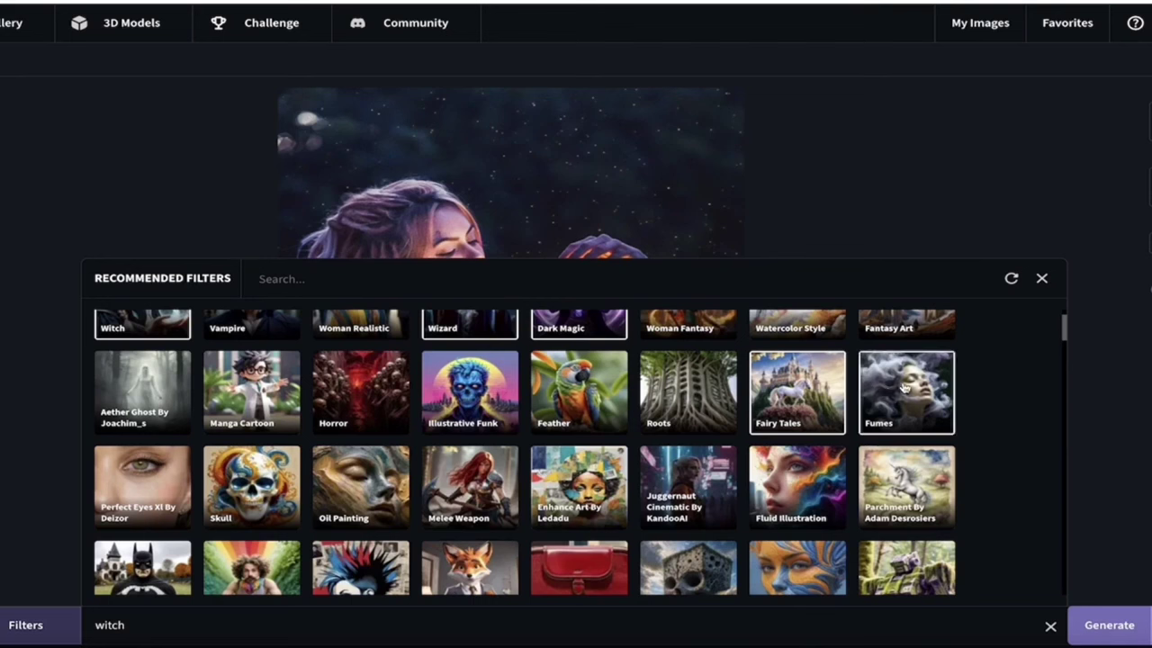
# Look through the rest of the recommended filters, then close the filter list
pyautogui.scroll(1, 900, 387)
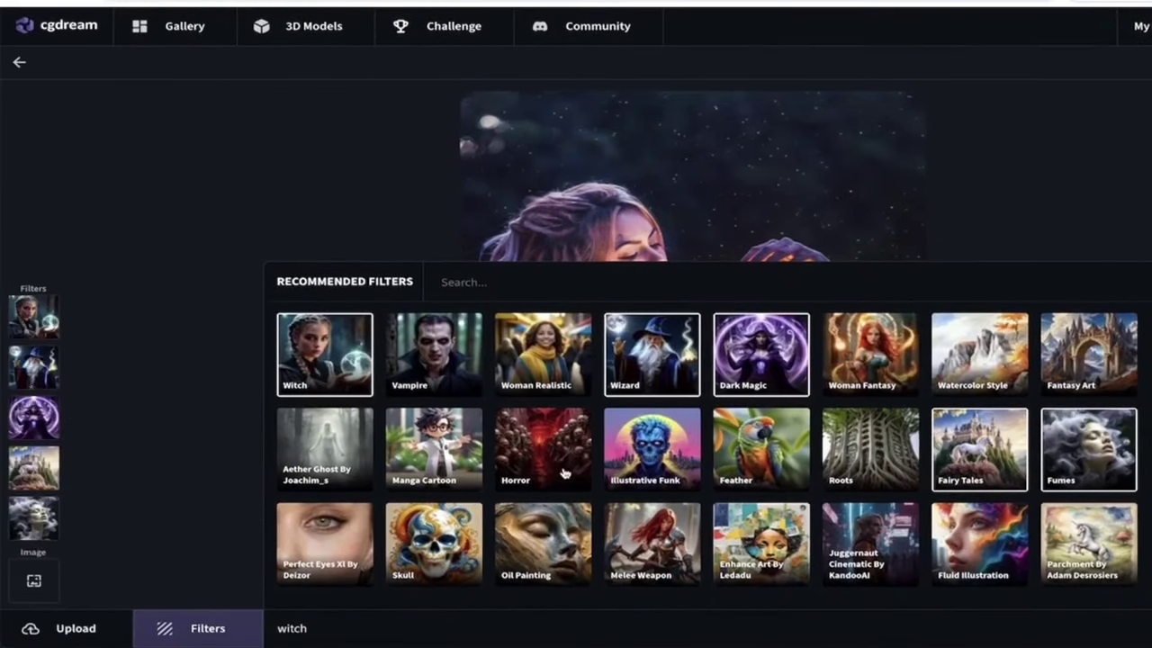
pyautogui.scroll(-1, 628, 477)
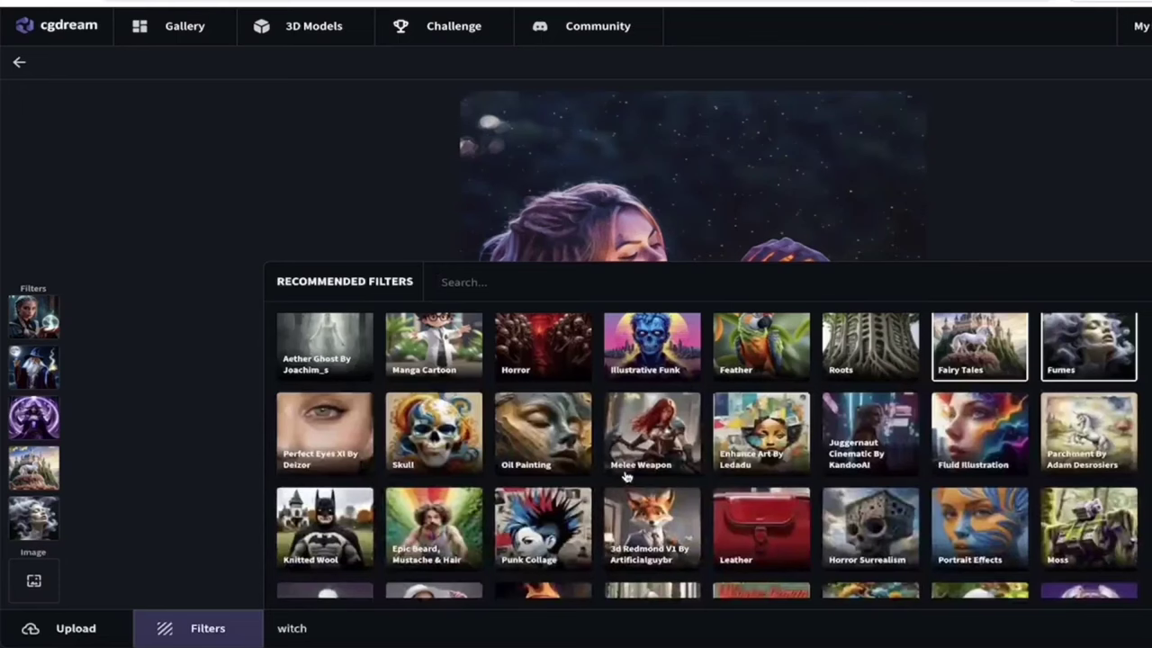
pyautogui.scroll(-1, 627, 477)
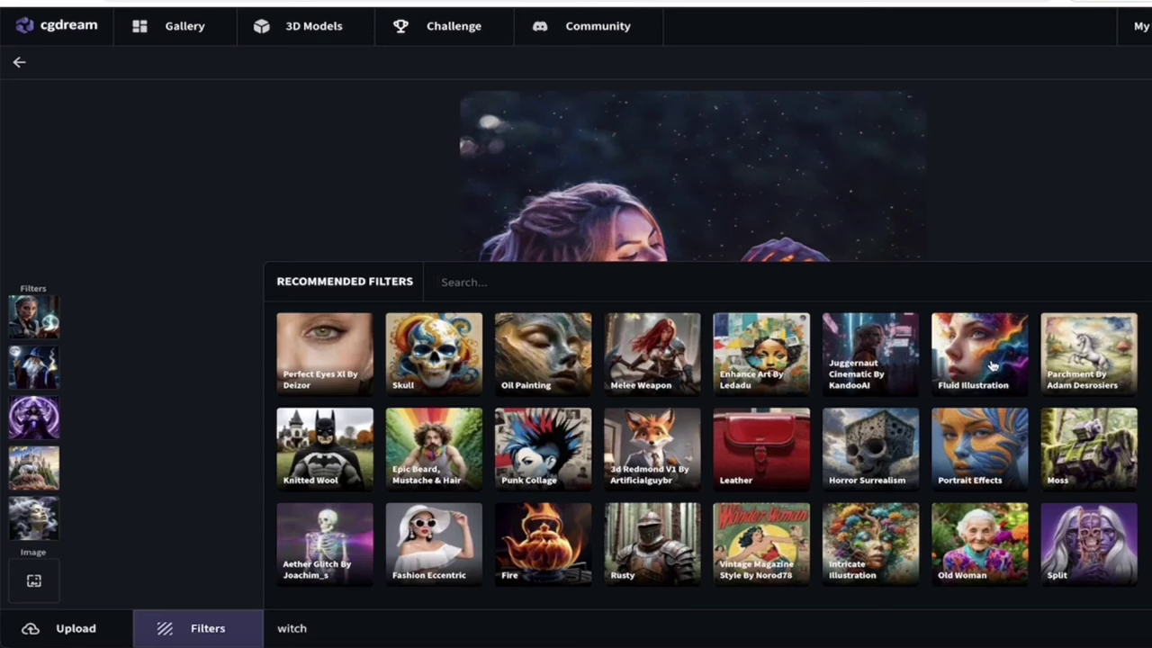
pyautogui.scroll(-1, 1010, 429)
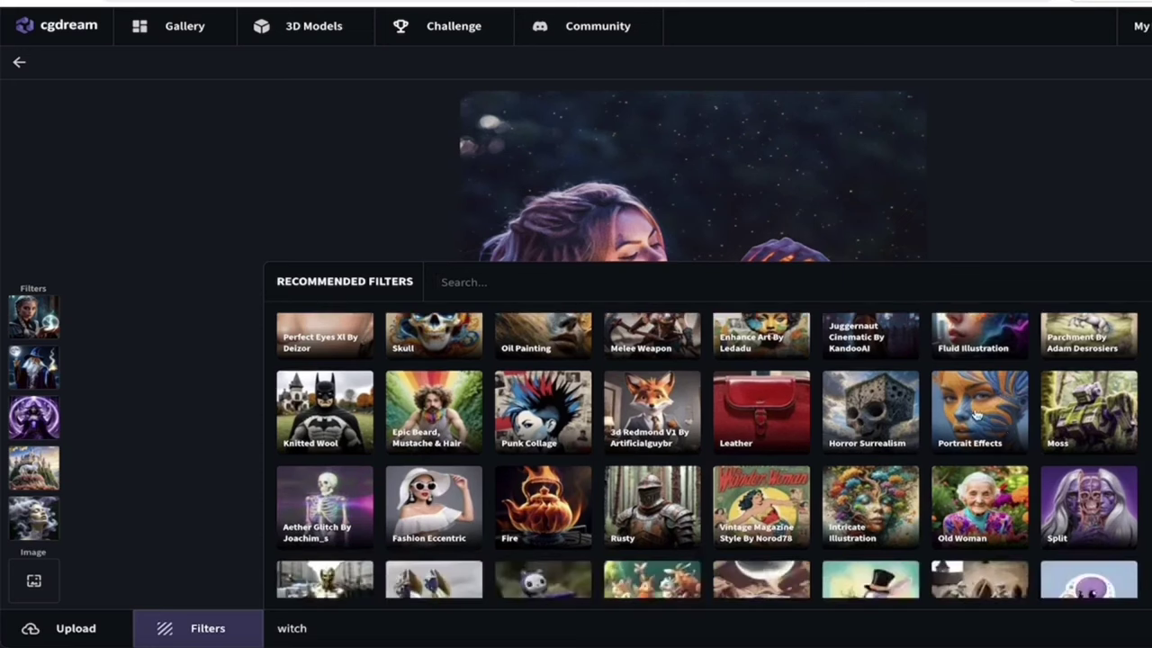
pyautogui.scroll(-1, 1075, 410)
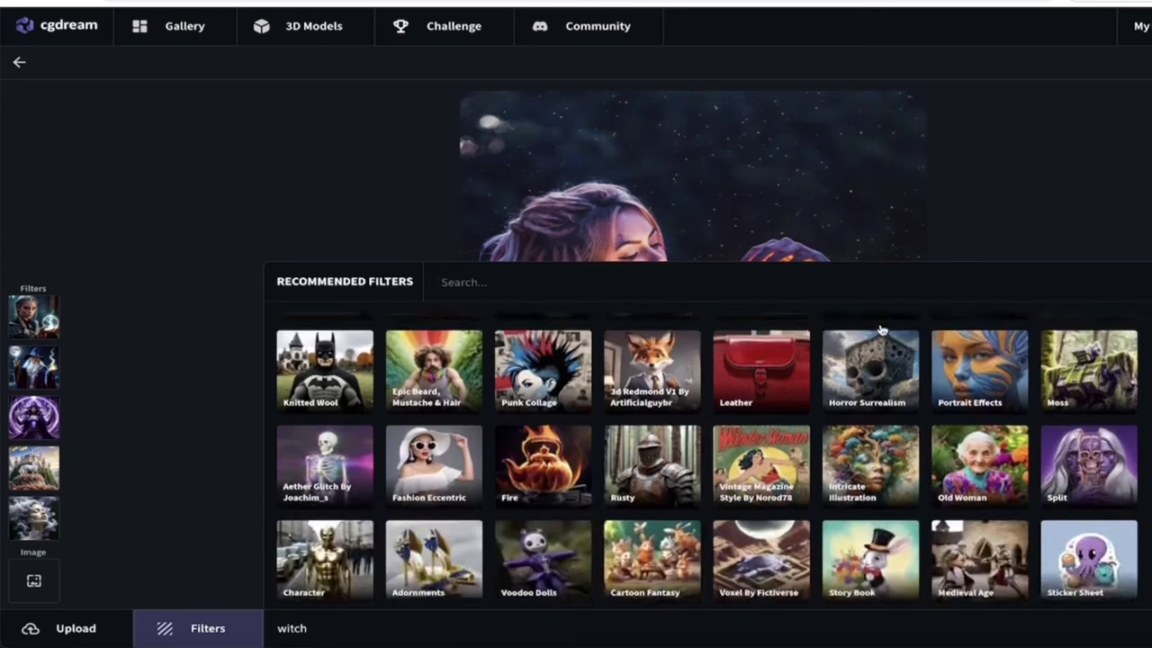
pyautogui.scroll(1, 882, 330)
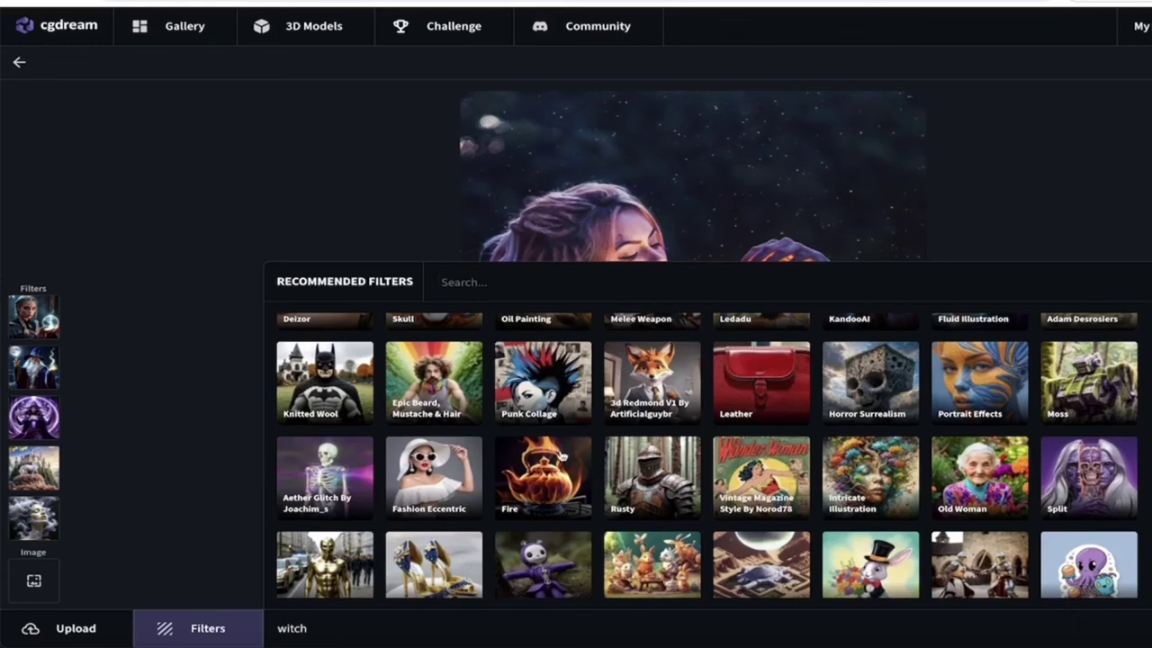
pyautogui.scroll(-4, 561, 457)
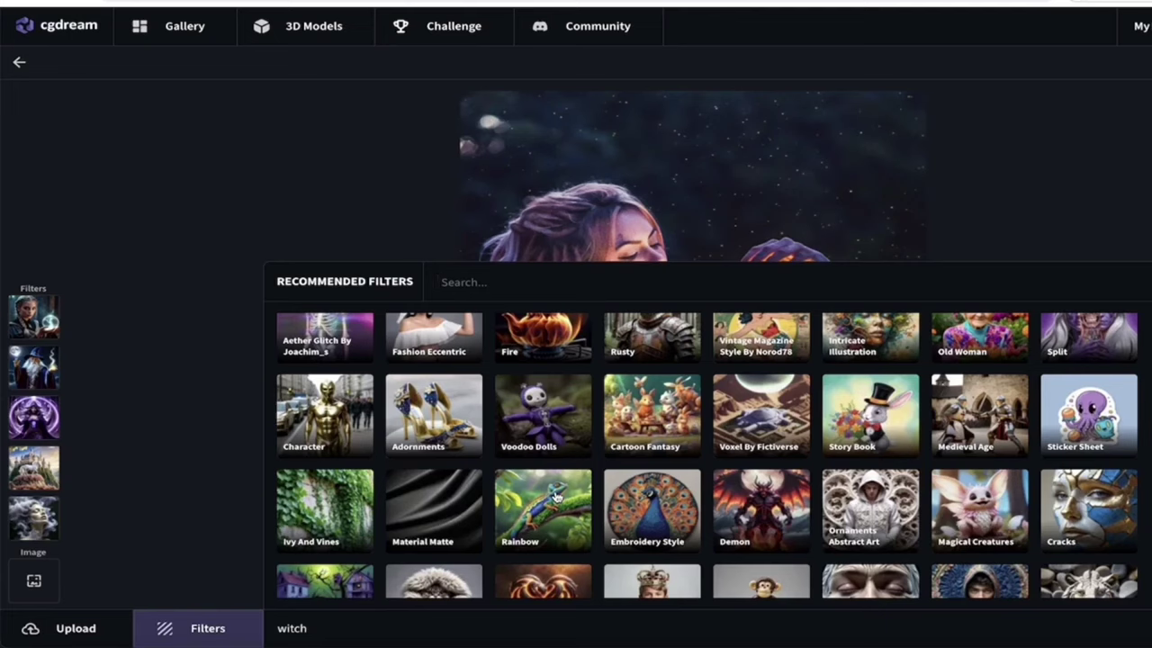
pyautogui.scroll(5, 558, 495)
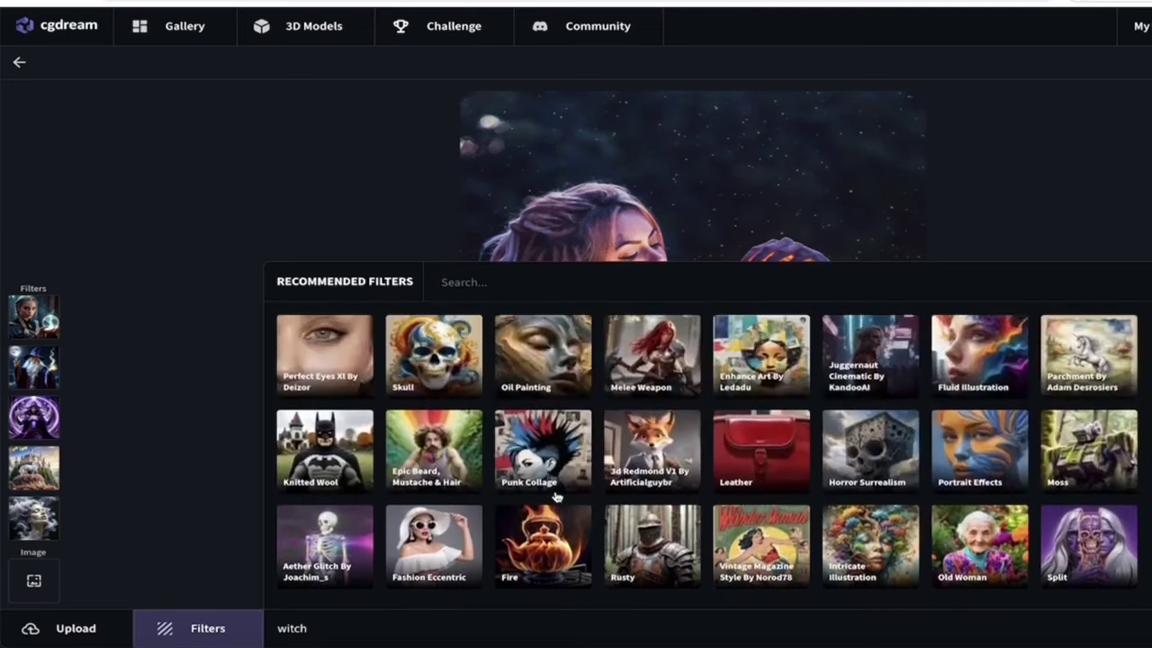
pyautogui.scroll(4, 558, 496)
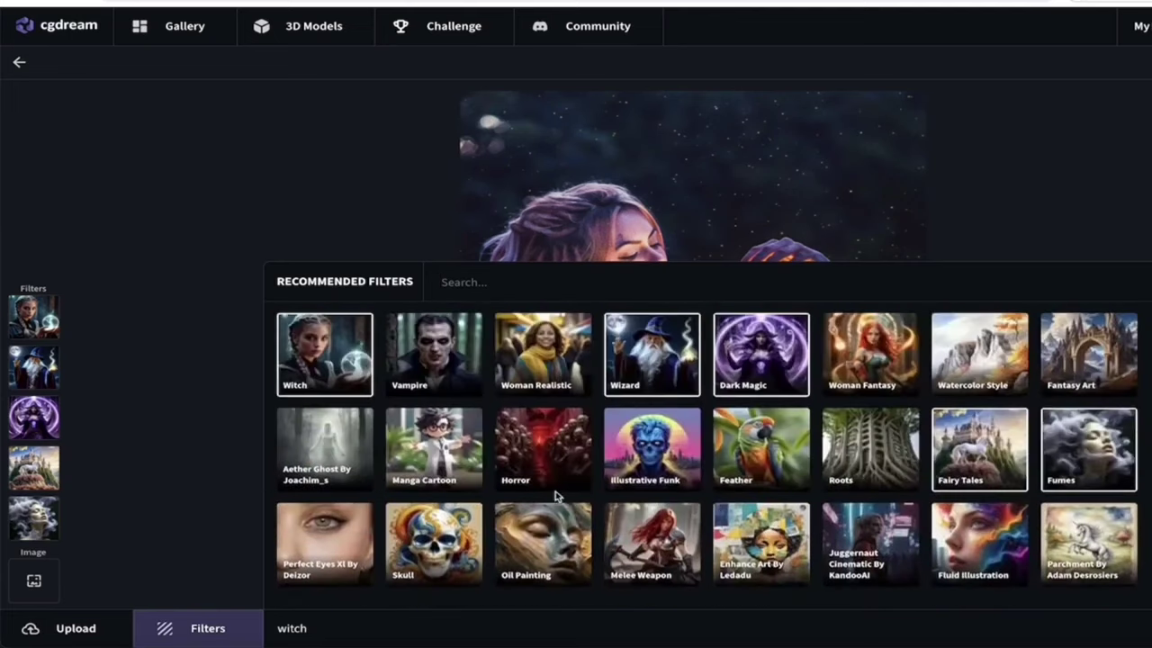
pyautogui.click(193, 429)
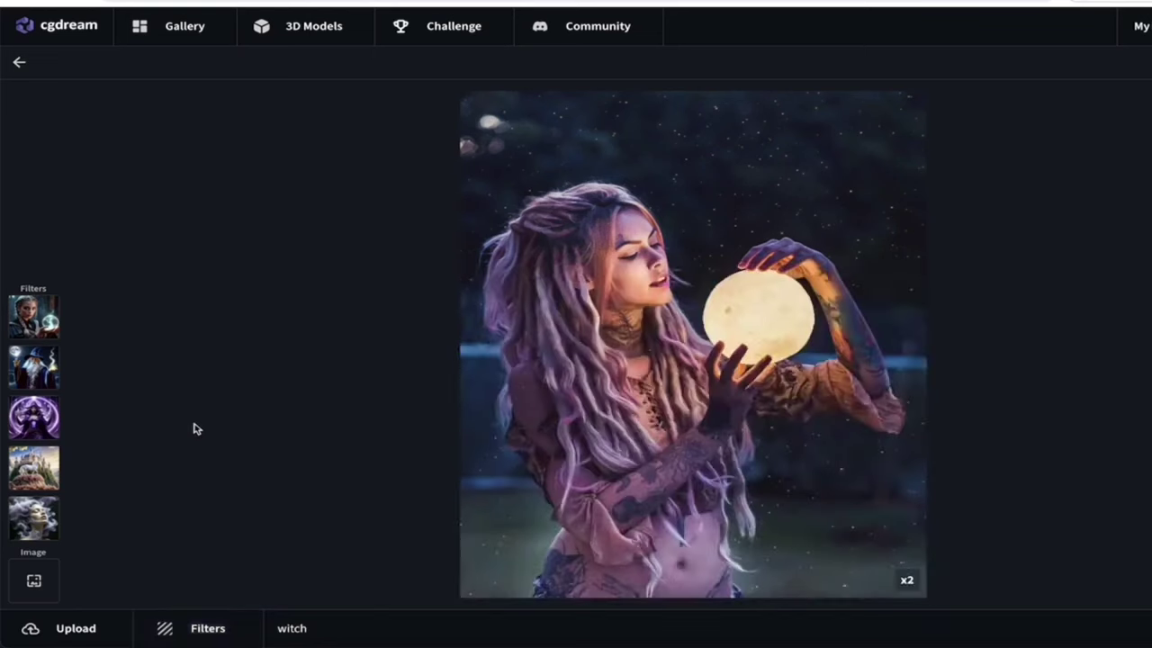
# Set the Witch filter's strength to 1.00 and Wizard's to 0.30, and raise the Dark Magic filter's strength
pyautogui.click(25, 324)
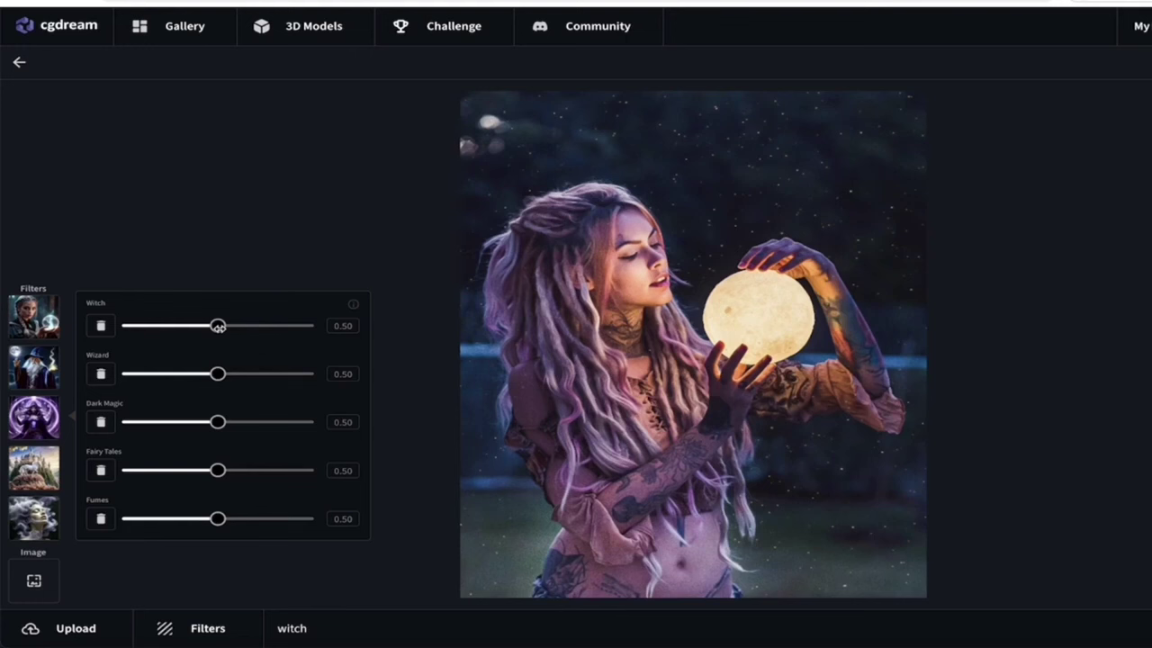
pyautogui.moveTo(217, 327); pyautogui.dragTo(310, 325)
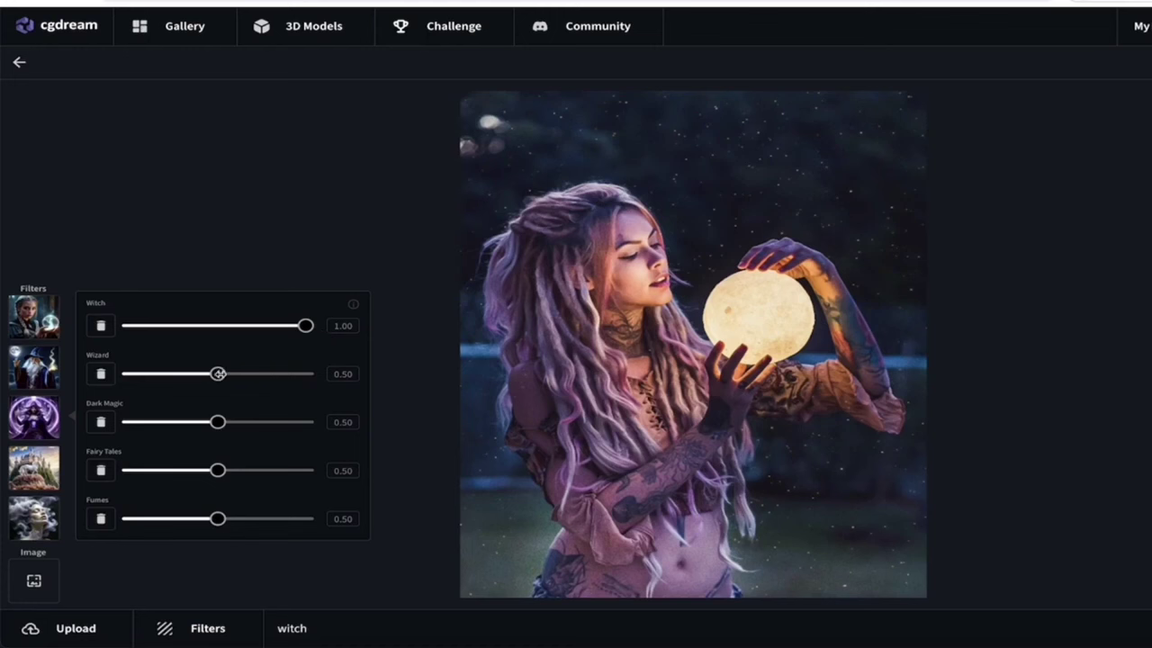
pyautogui.moveTo(218, 374); pyautogui.dragTo(183, 375)
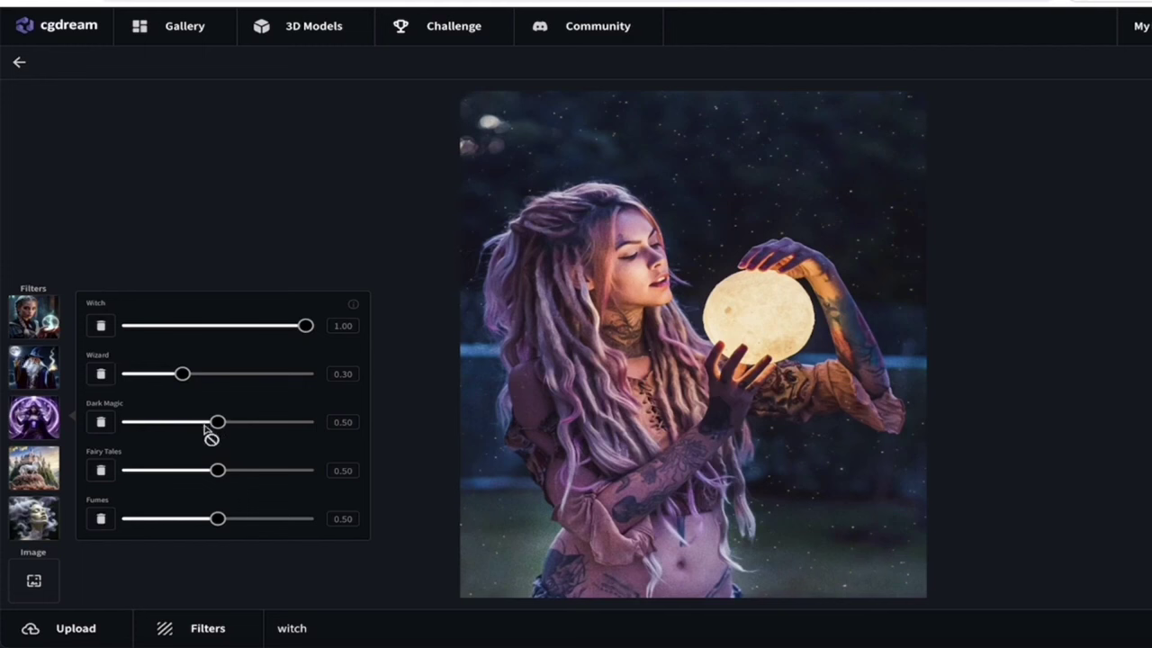
pyautogui.moveTo(218, 422); pyautogui.dragTo(289, 423)
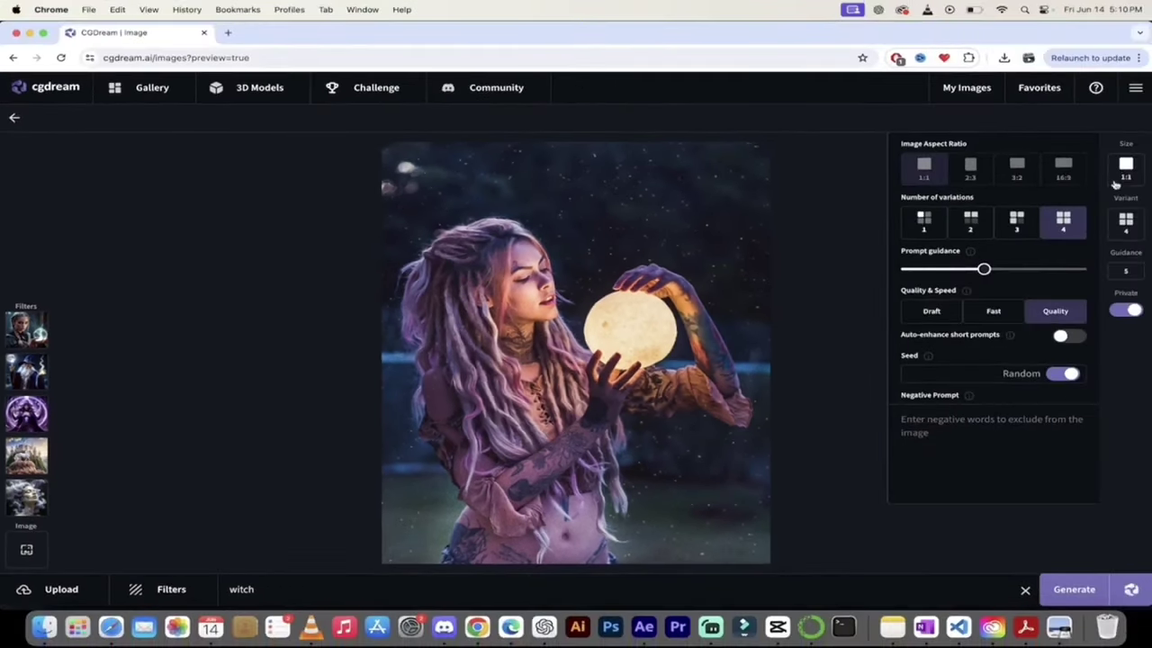
# Set the number of variations to 4 and generate images from the uploaded picture with the prompt "witch"
pyautogui.click(926, 230)
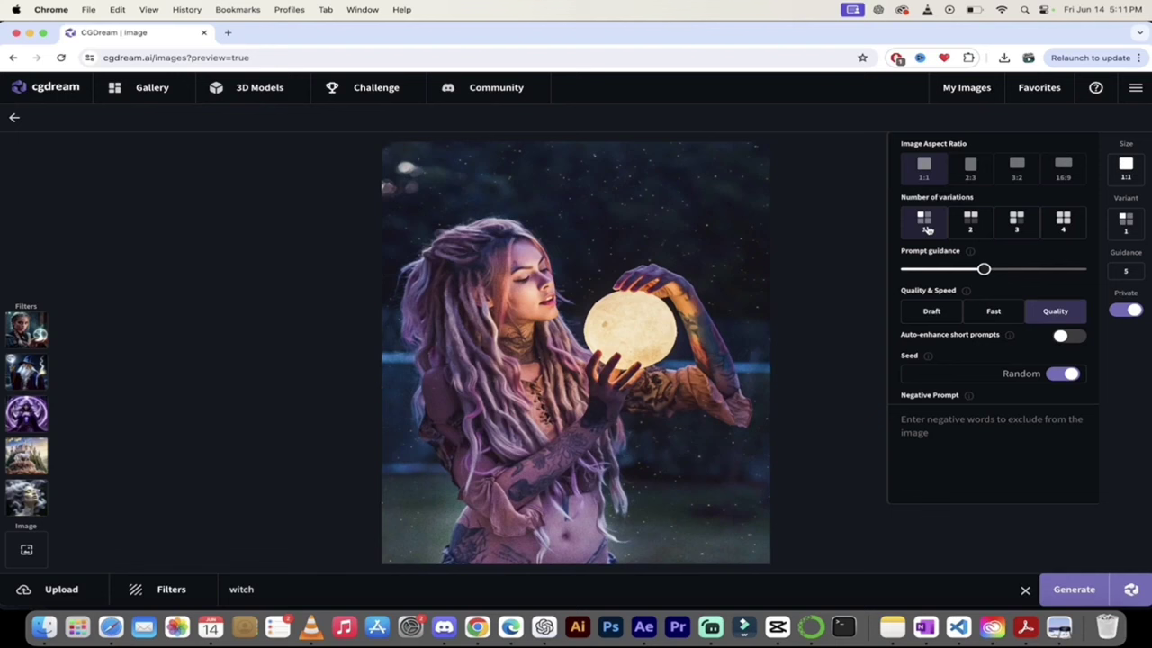
pyautogui.click(1063, 223)
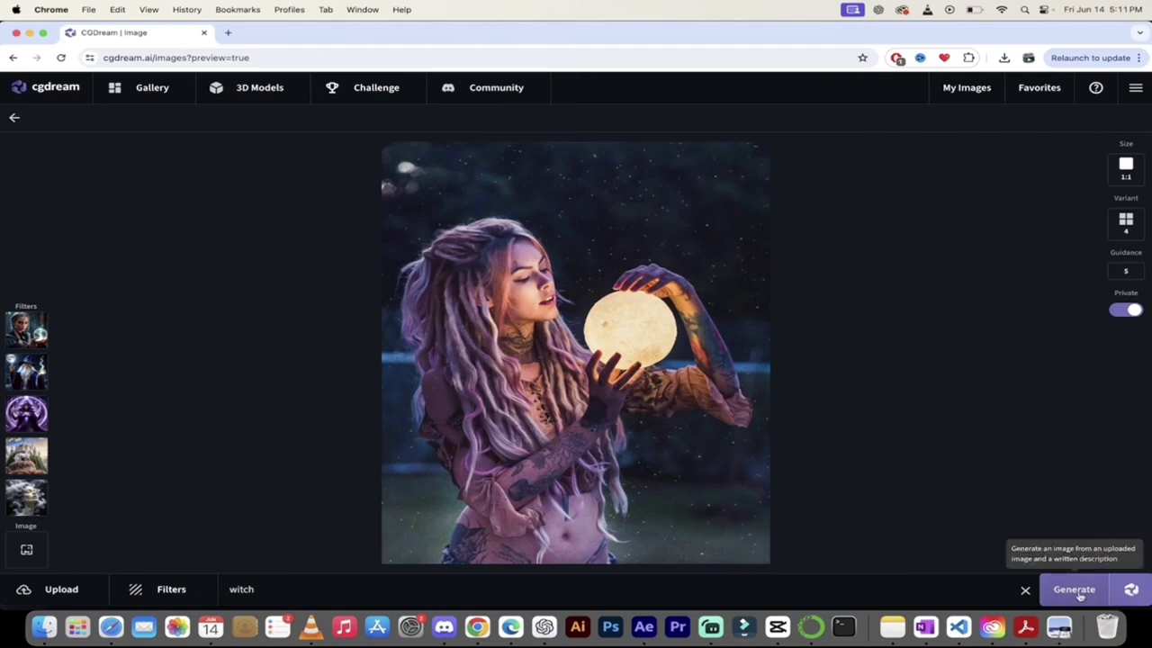
pyautogui.click(1076, 592)
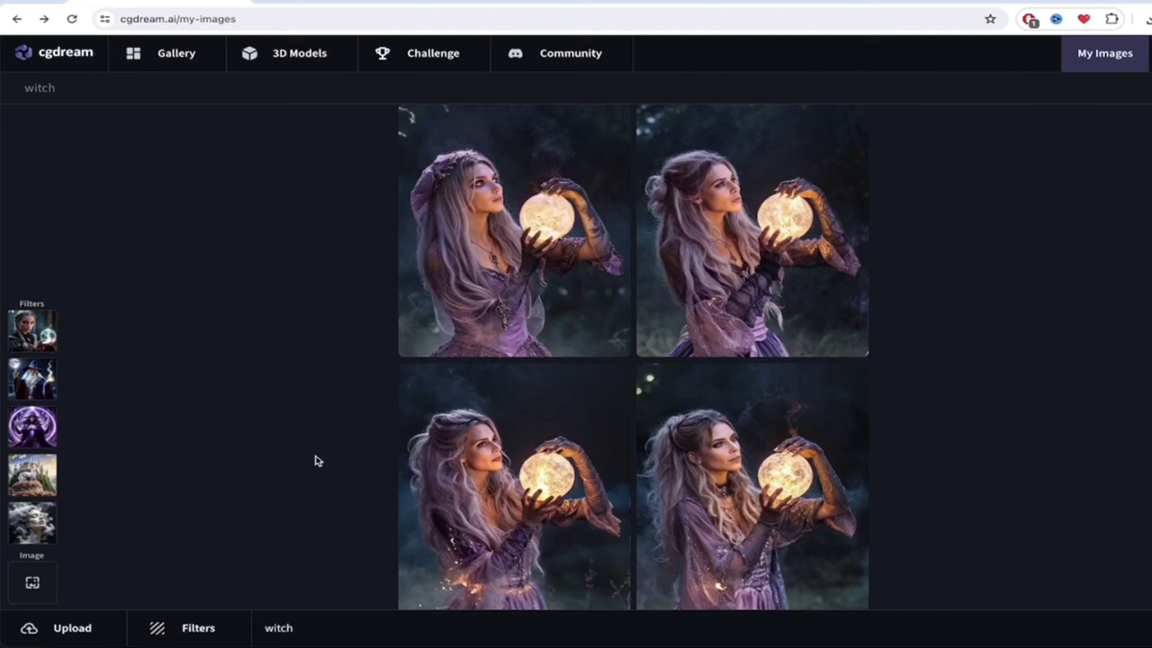
# Open the second witch image, compare it with the original photo, and examine its face, dress and glowing orb up close
pyautogui.moveTo(740, 319)
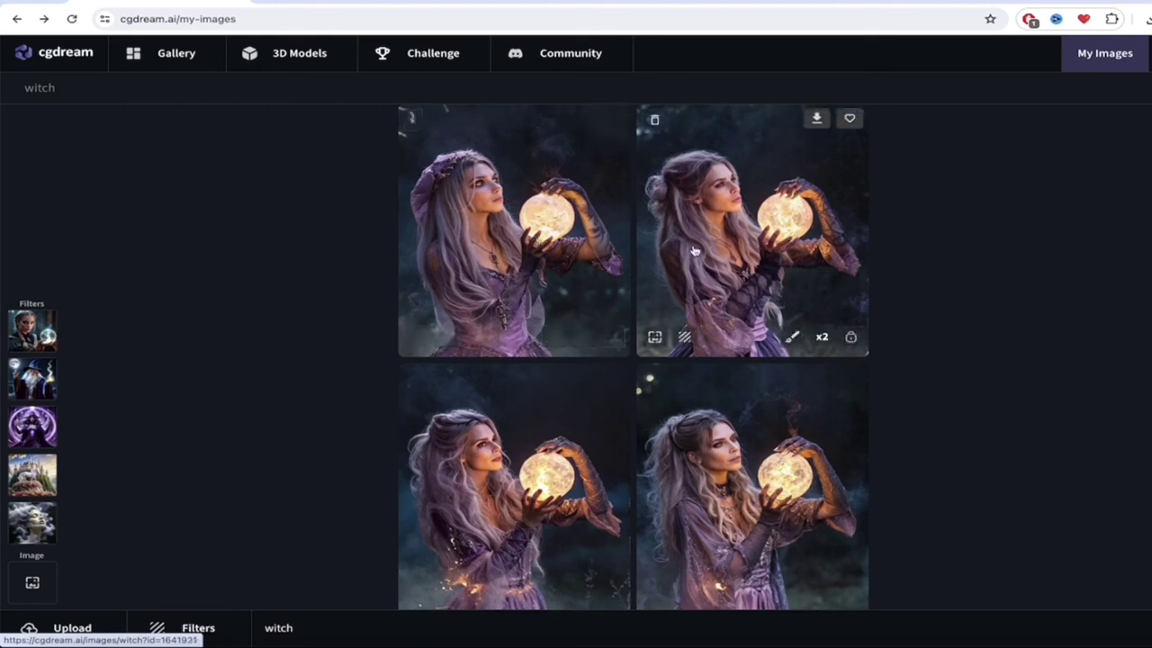
pyautogui.click(738, 239)
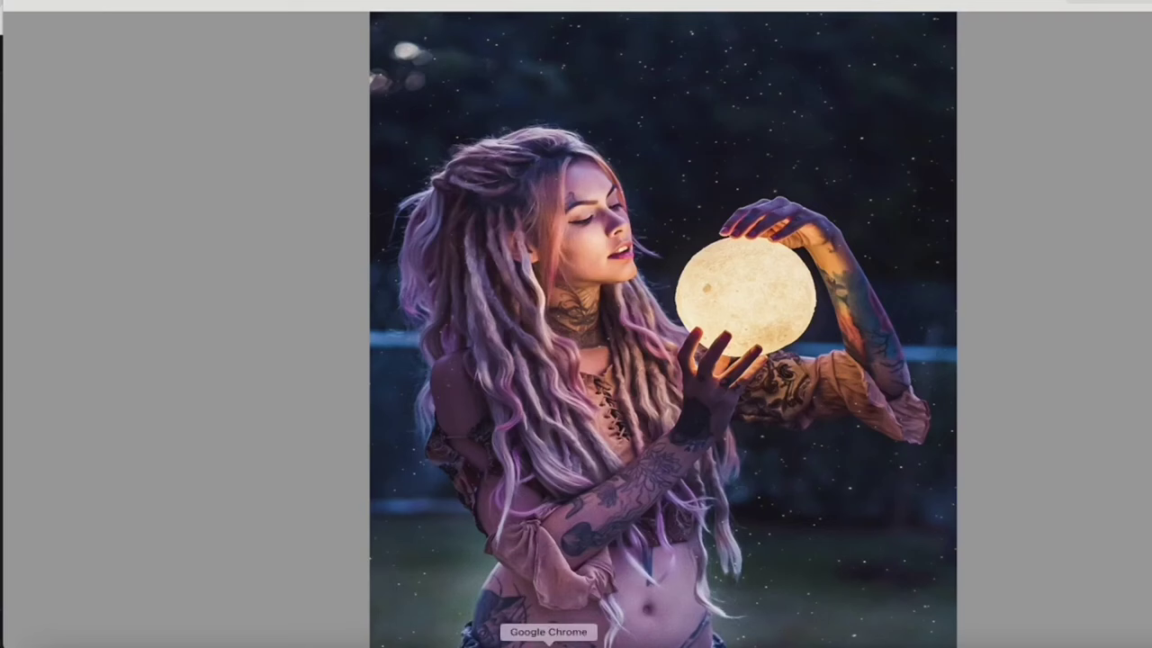
pyautogui.click(548, 644)
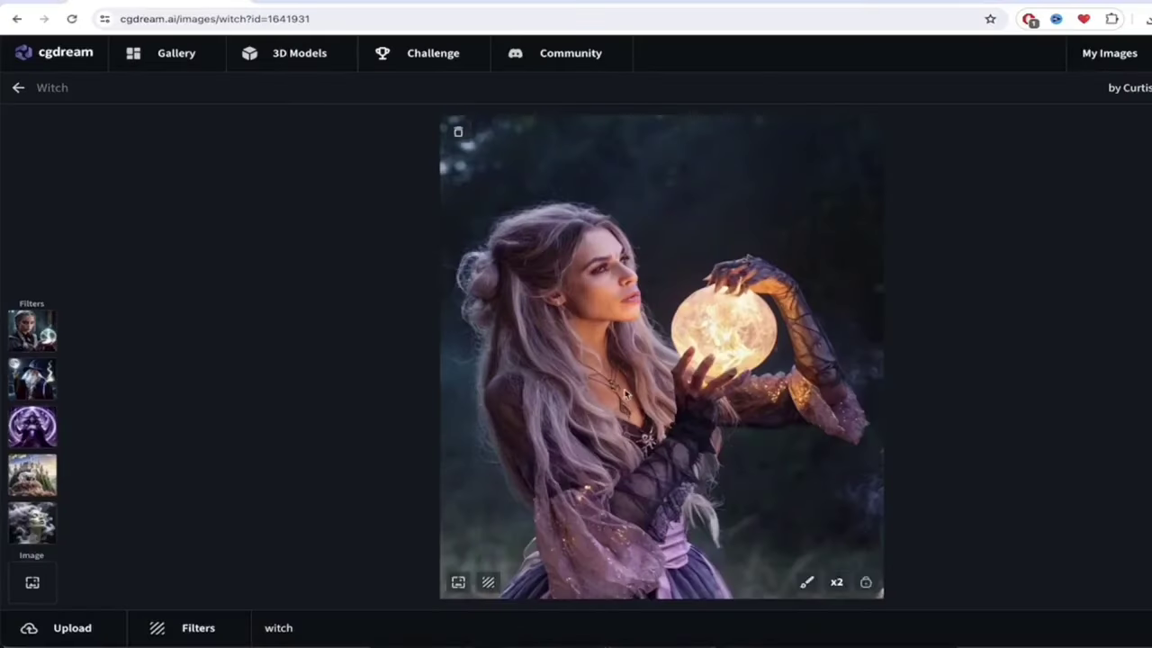
pyautogui.scroll(5, 625, 394)
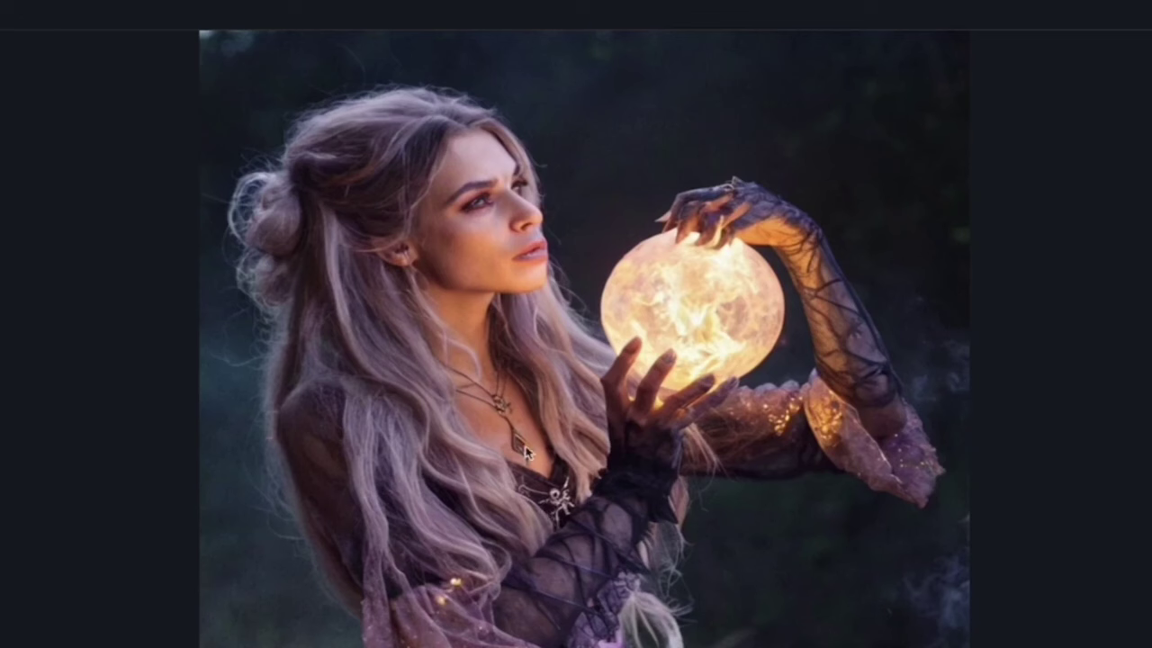
pyautogui.scroll(1, 515, 423)
pyautogui.scroll(1, 515, 423)
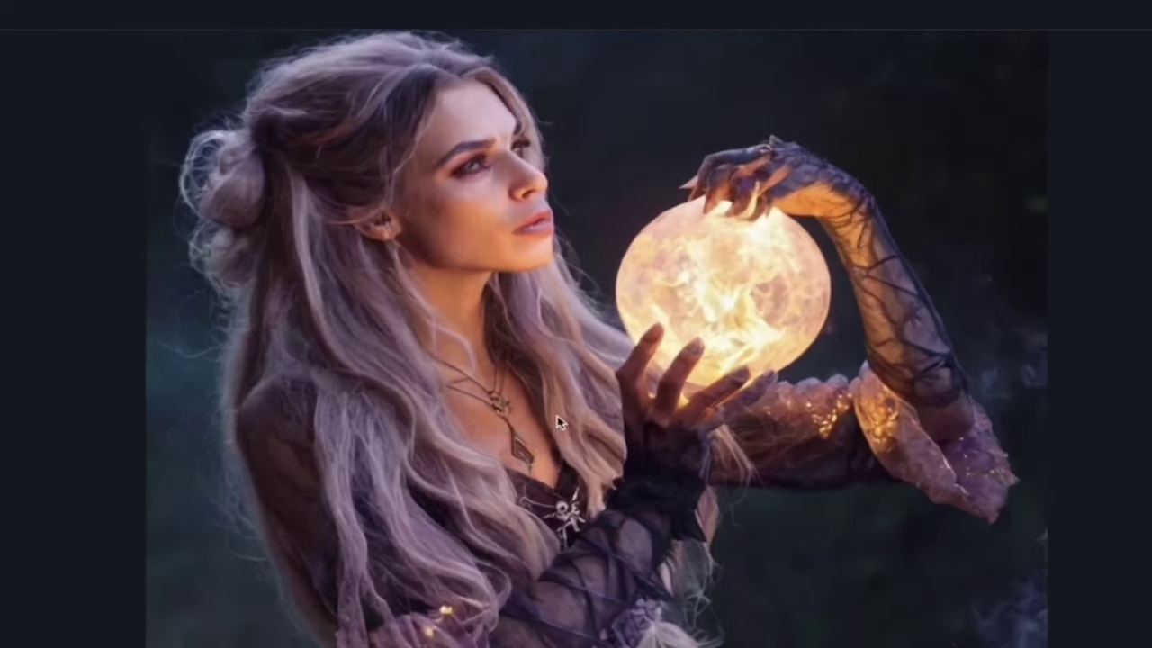
pyautogui.scroll(-1, 532, 469)
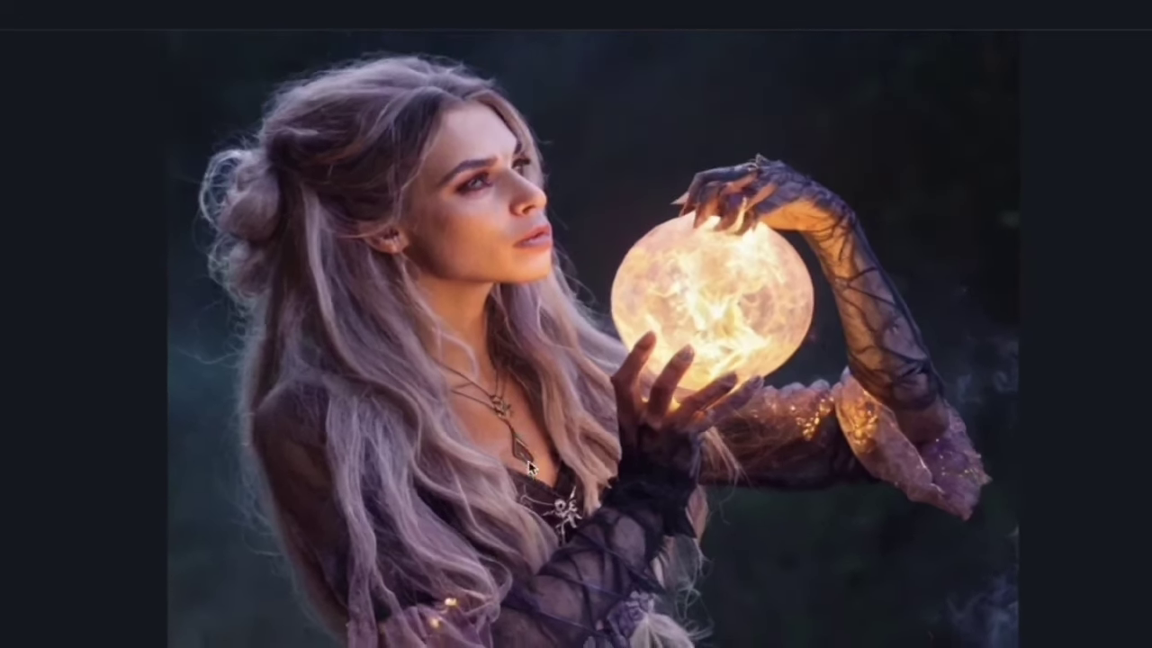
pyautogui.scroll(-1, 532, 469)
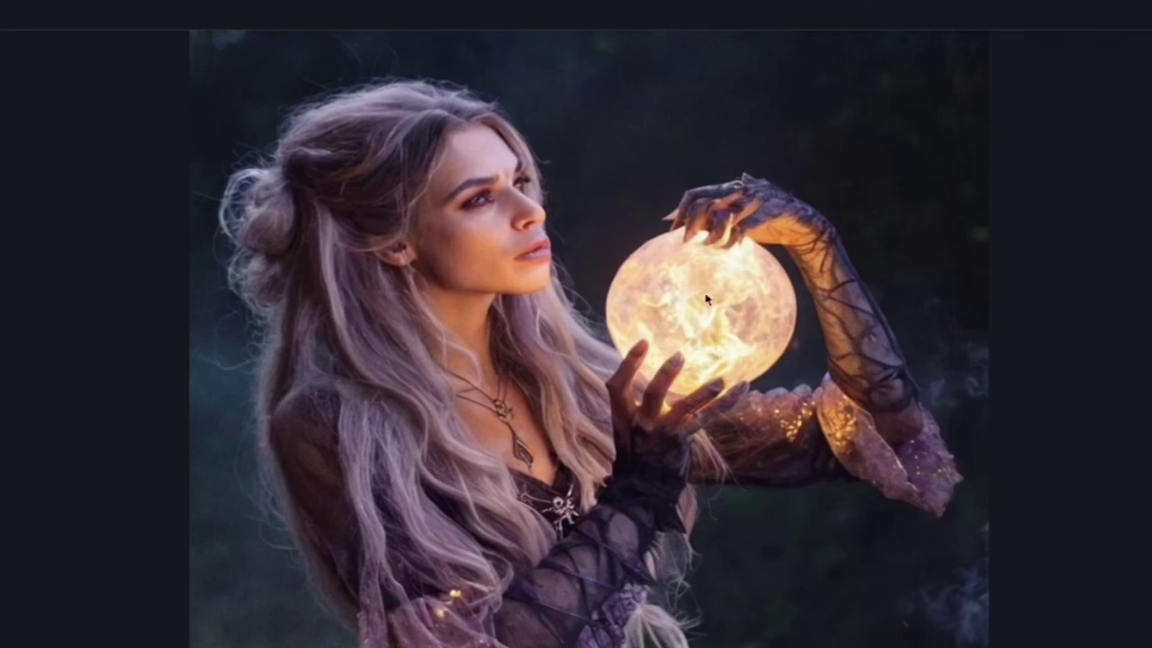
pyautogui.scroll(-1, 766, 290)
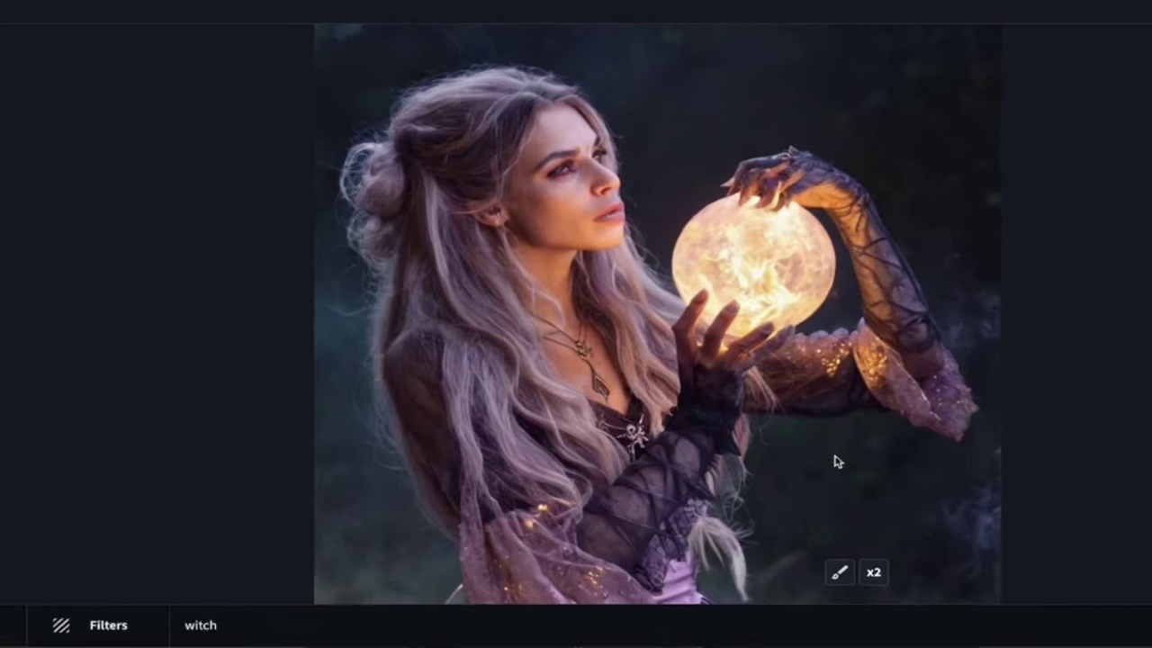
# Upscale the opened witch image x2, inspect the detail, and switch back to the version without upscaling for comparison
pyautogui.click(873, 575)
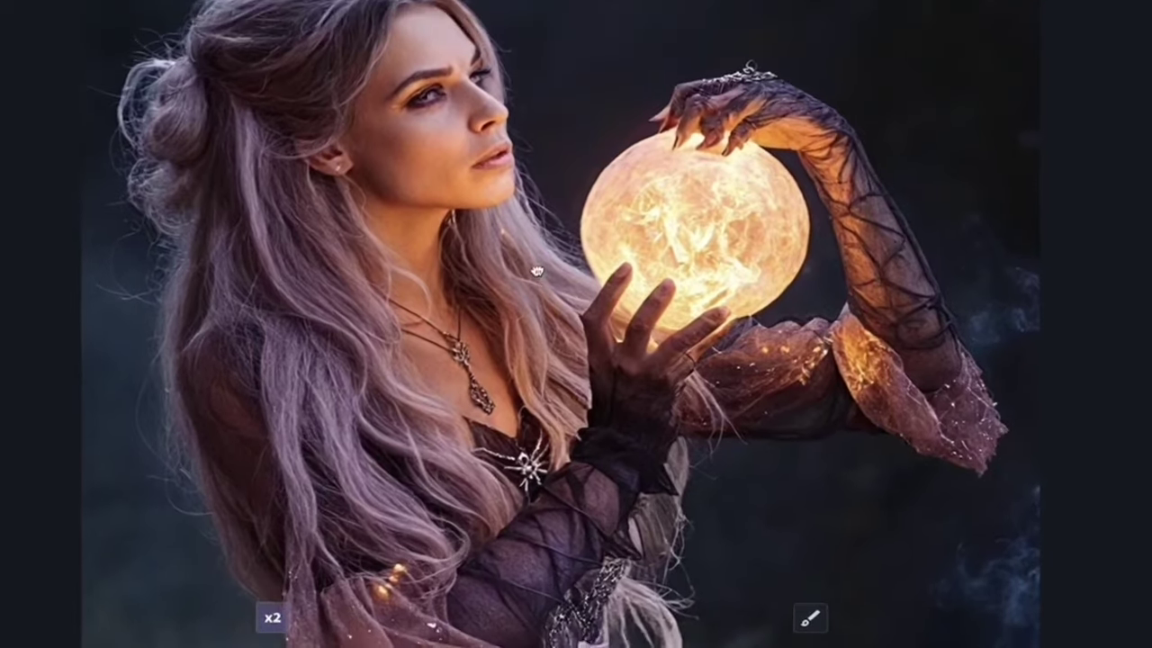
pyautogui.moveTo(537, 270); pyautogui.dragTo(532, 241)
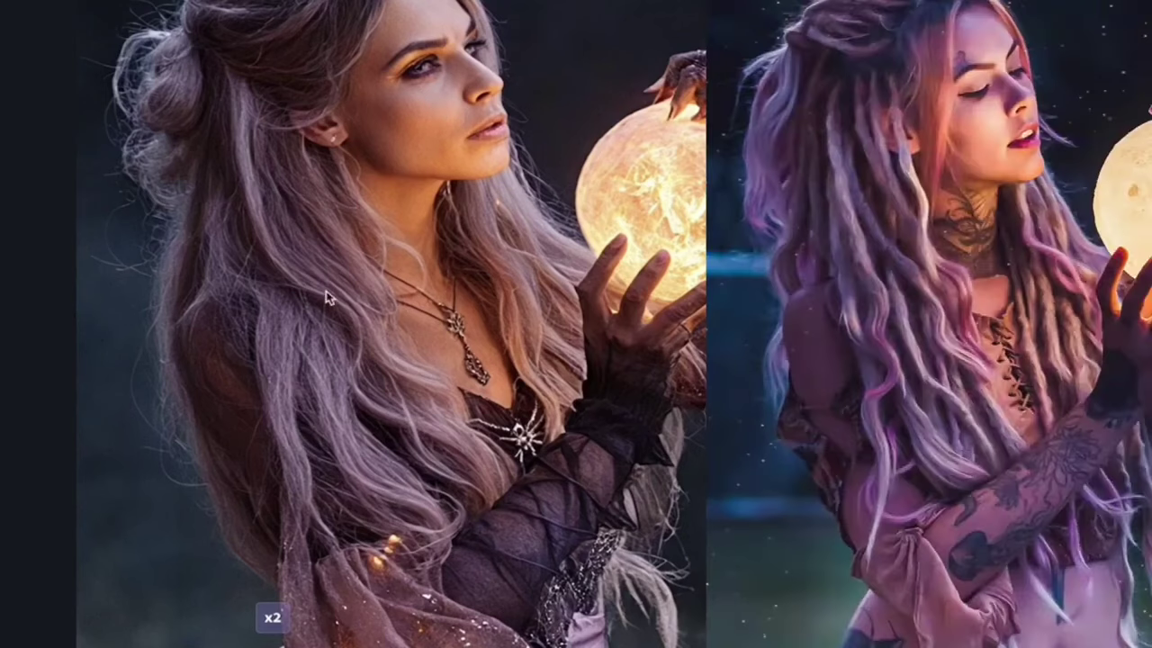
pyautogui.click(273, 621)
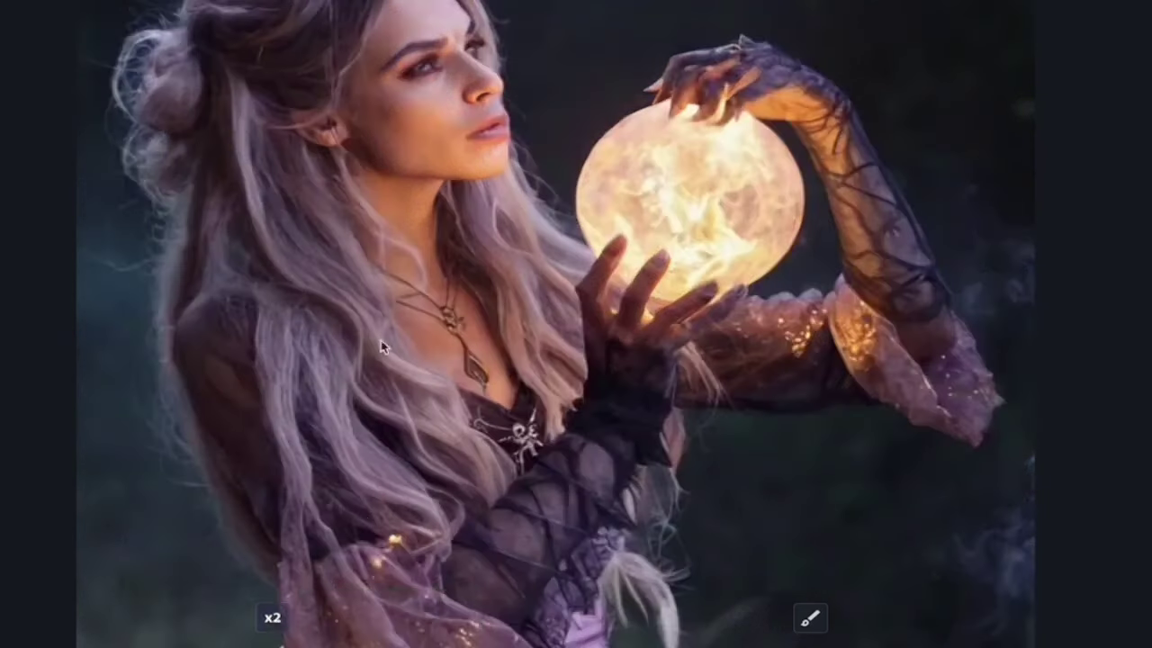
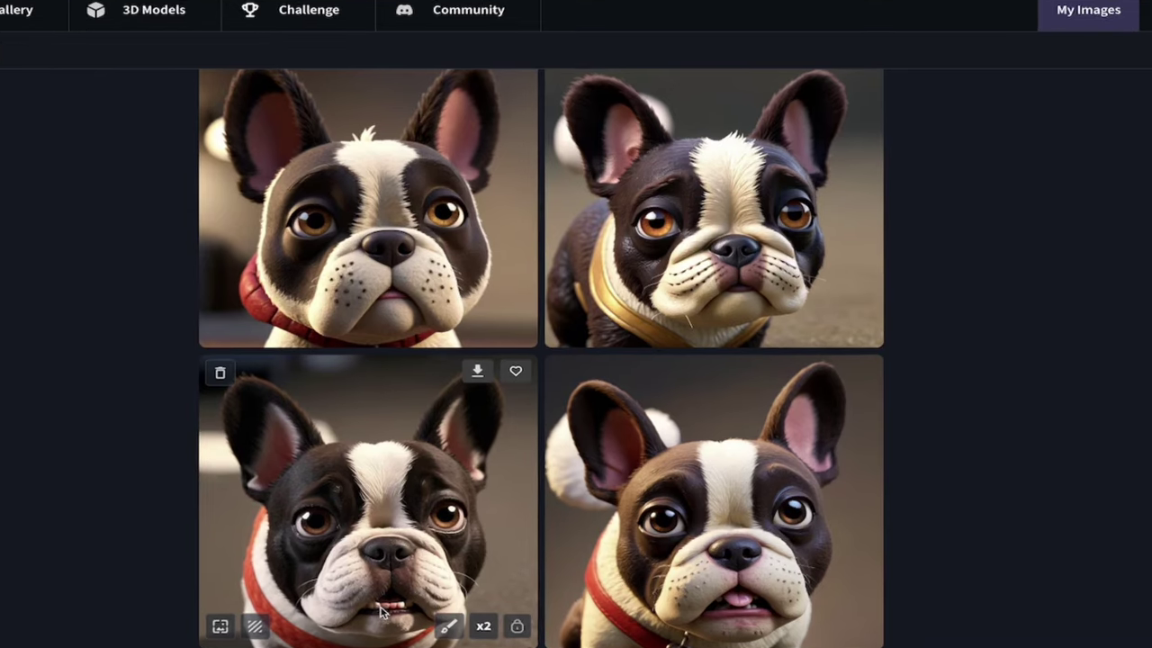
# Open the third French bulldog image and remove the Cute Monsters, 3d Cartoon Animals and Cartoon Creatures filters
pyautogui.click(354, 486)
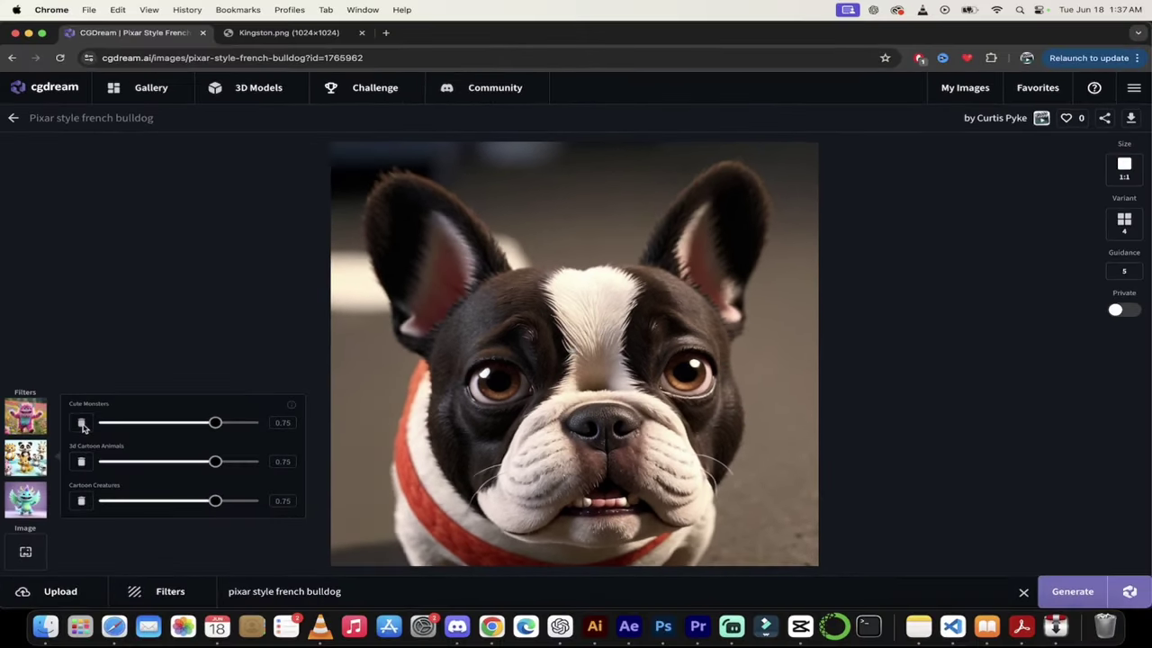
pyautogui.click(82, 424)
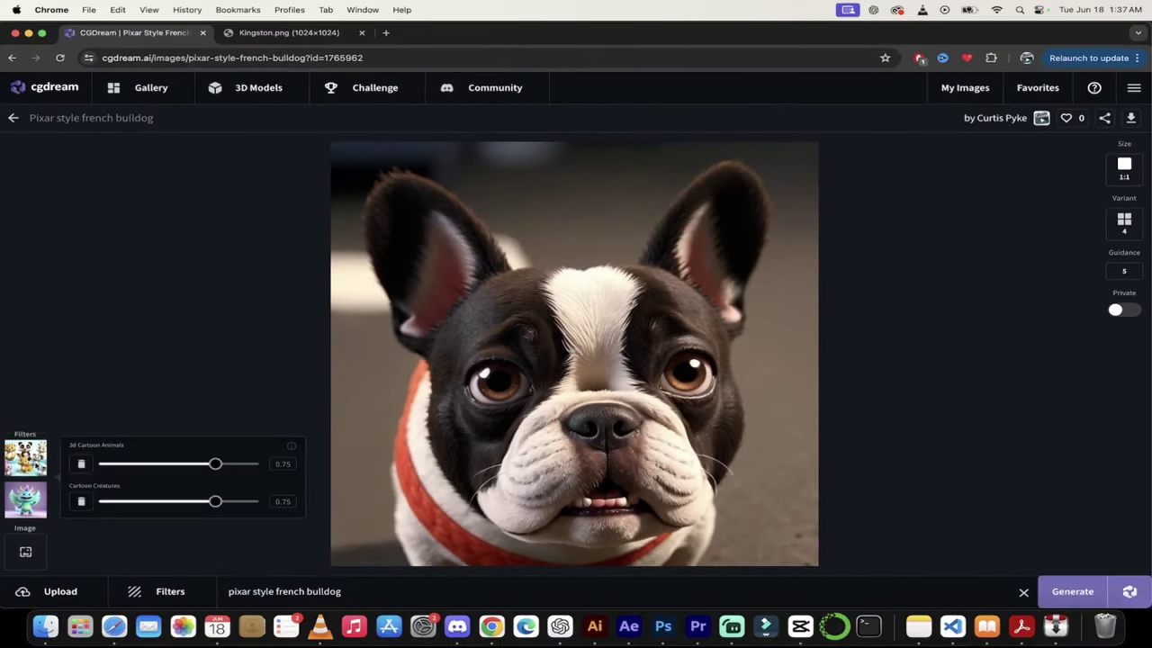
pyautogui.click(81, 463)
pyautogui.click(81, 502)
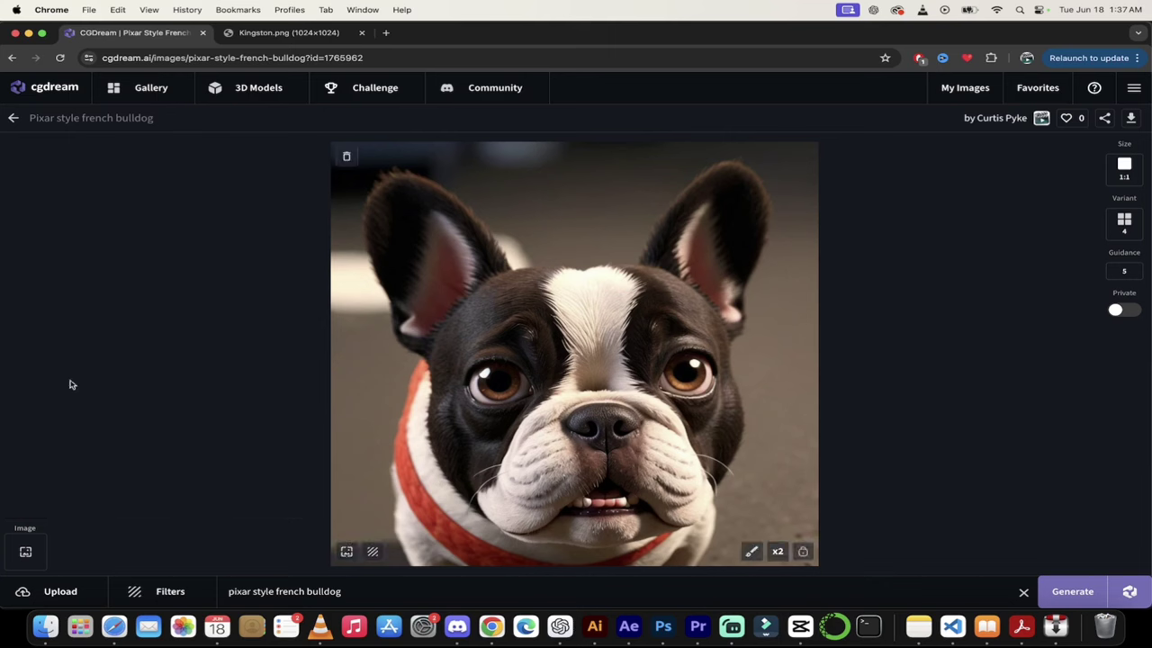
# Return to the gallery home page and clear the 3d Cartoon Animals and Cartoon Creatures filters there
pyautogui.click(51, 91)
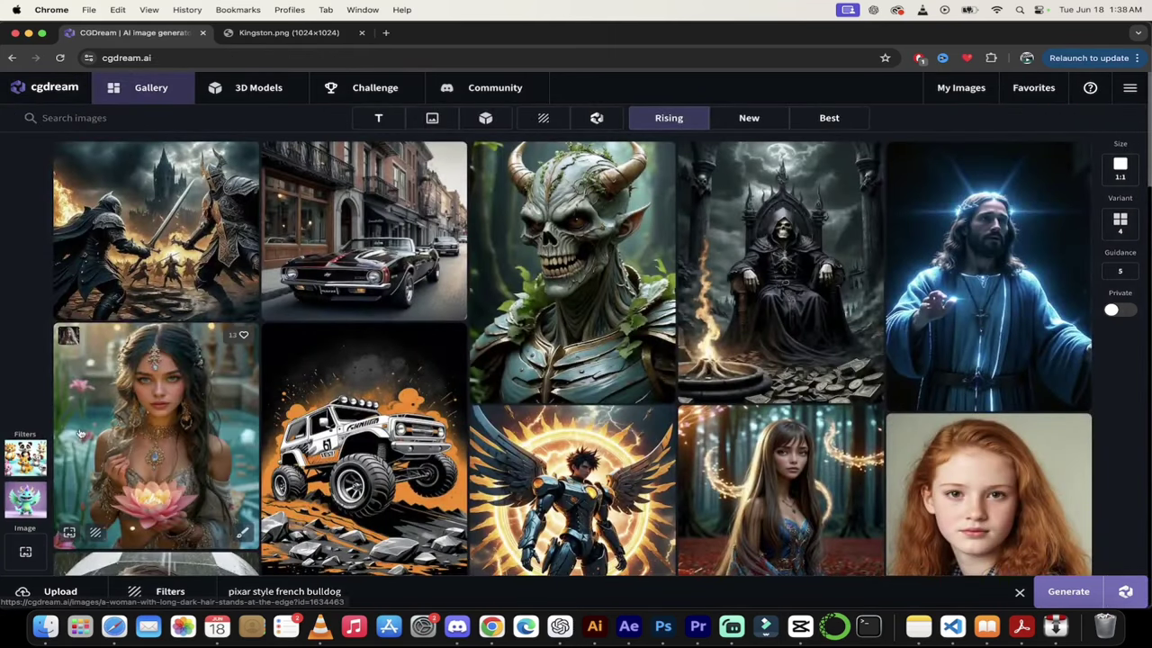
pyautogui.click(81, 464)
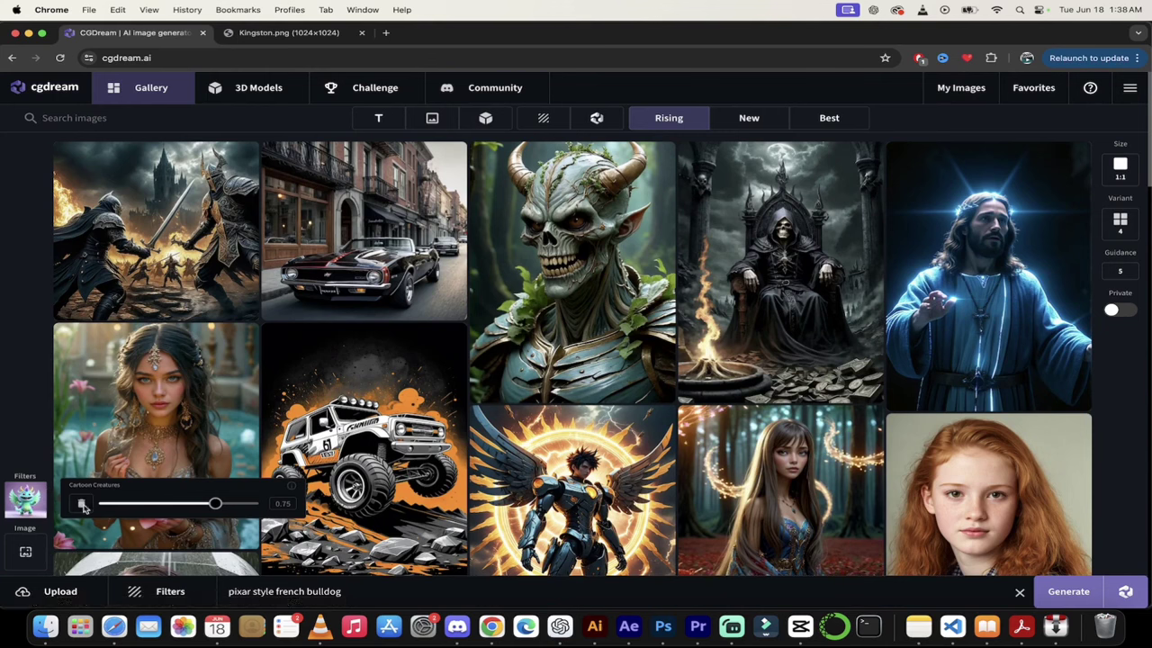
pyautogui.click(83, 505)
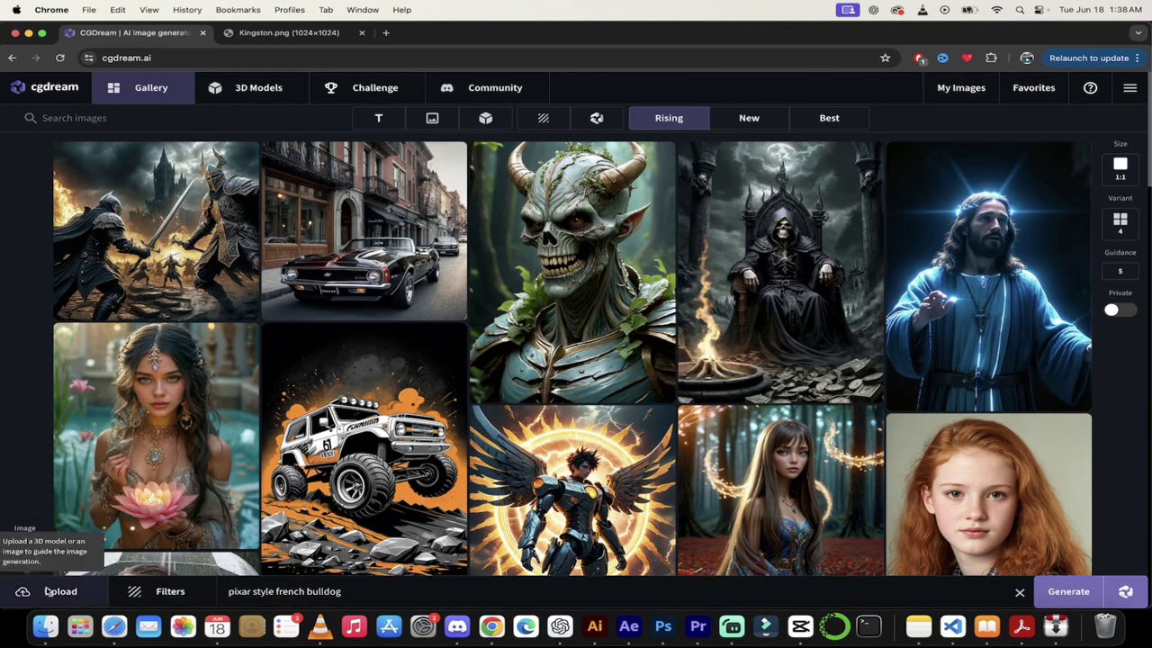
# Upload Kingston.png from the Kingston folder as the image file that guides the generation
pyautogui.click(47, 591)
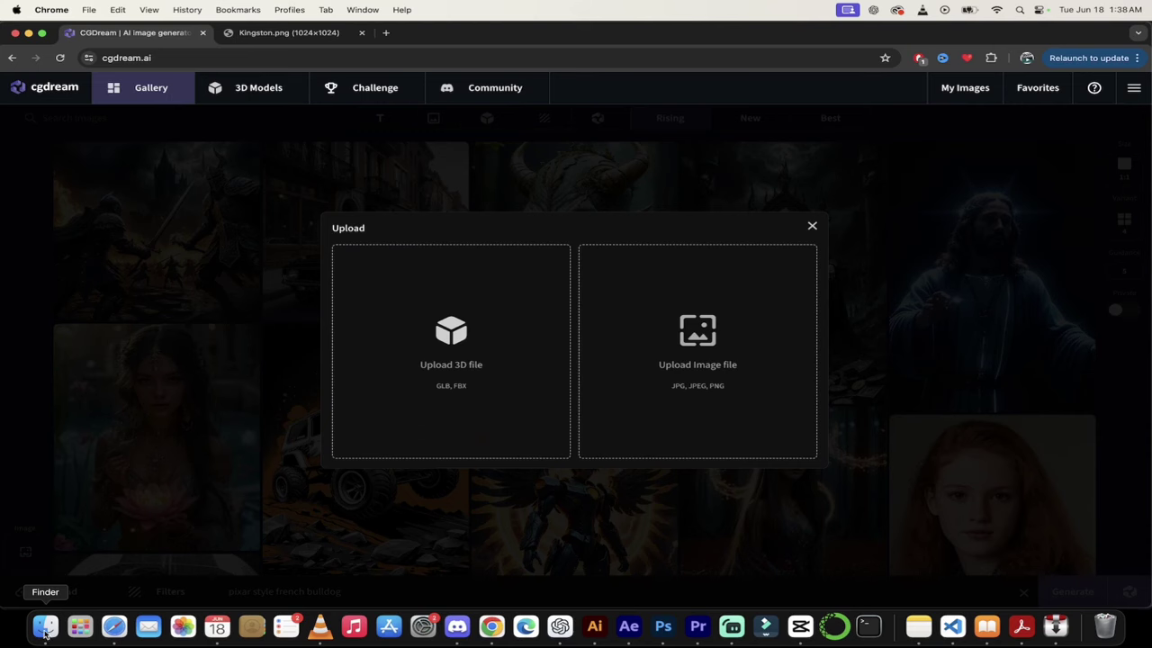
pyautogui.click(45, 629)
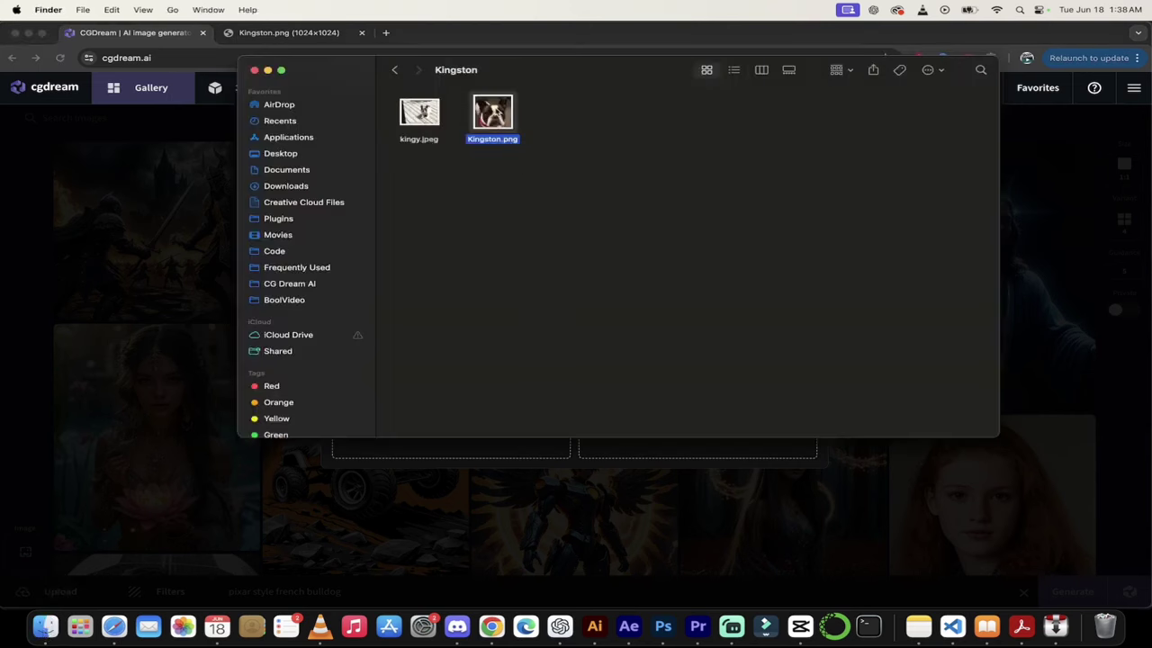
pyautogui.moveTo(492, 115); pyautogui.dragTo(692, 316)
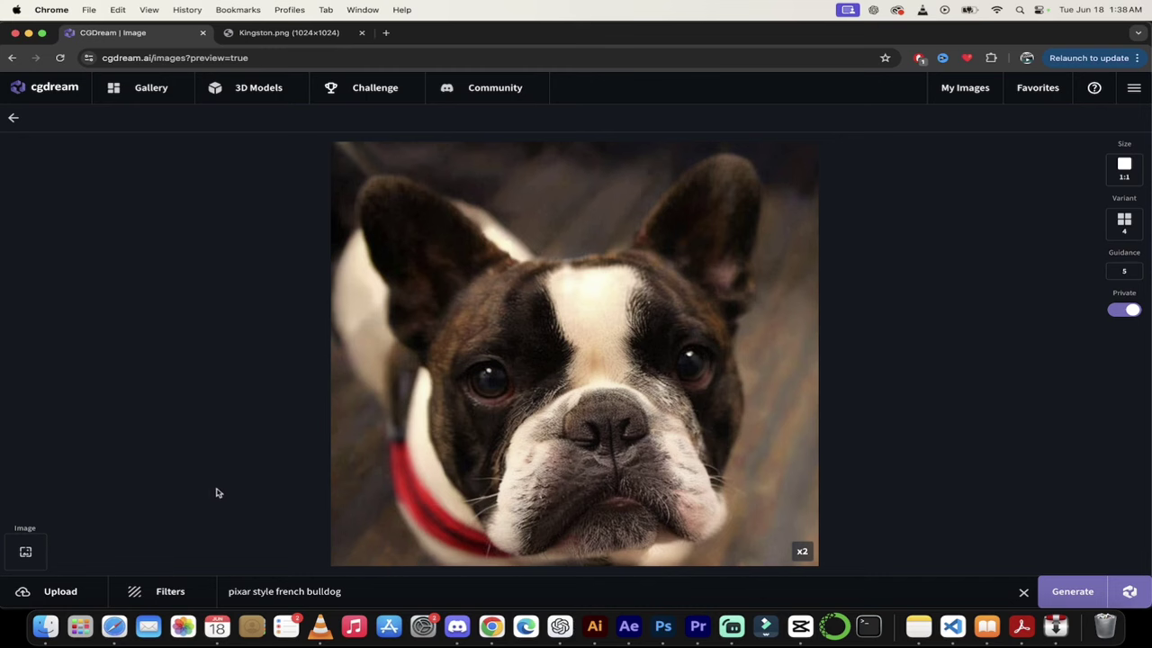
# Lower the Resemblance strength of the uploaded bulldog photo
pyautogui.moveTo(27, 553)
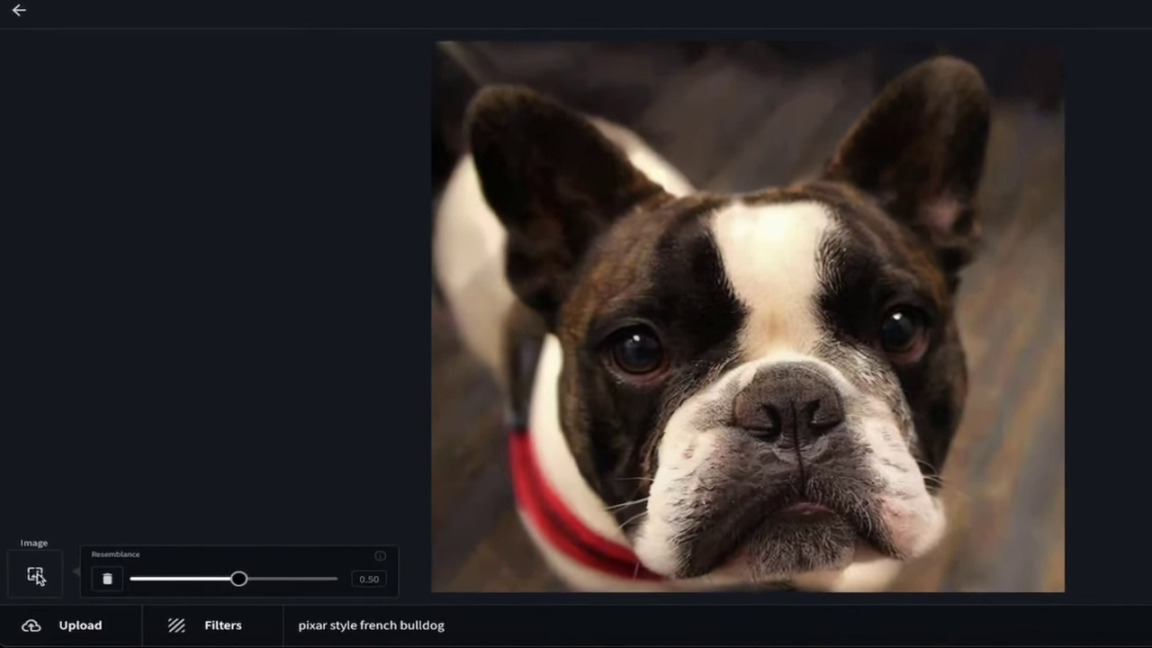
pyautogui.moveTo(379, 559)
pyautogui.moveTo(237, 581); pyautogui.dragTo(203, 582)
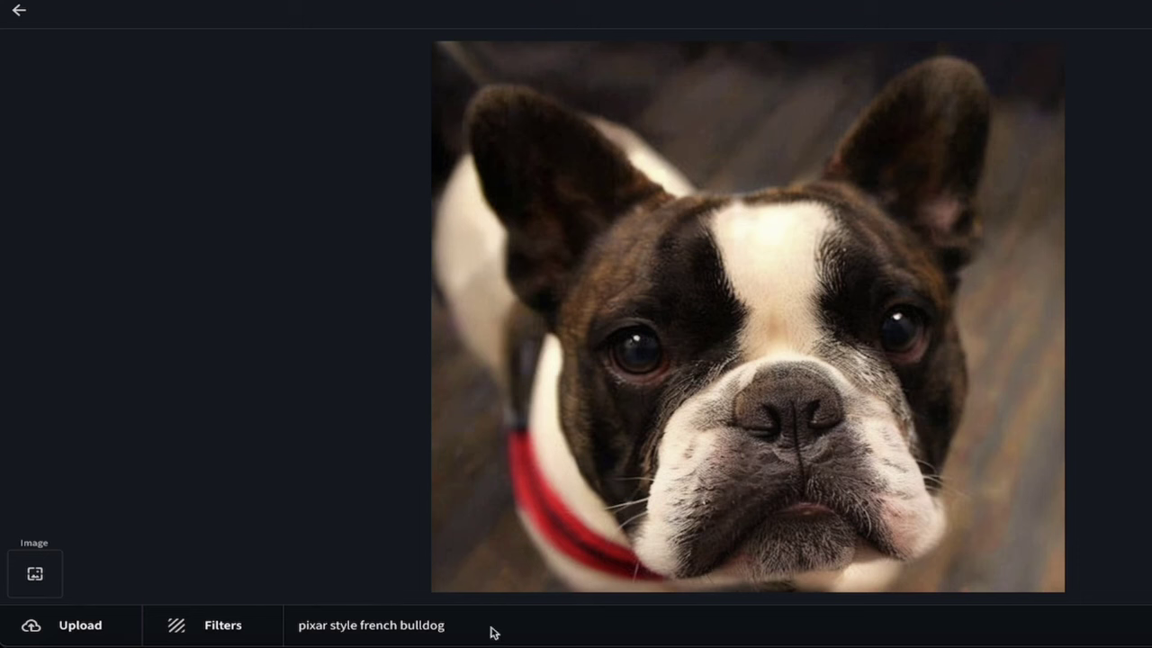
pyautogui.click(456, 630)
pyautogui.hotkey('ctrl', 'shift', 'Left')
pyautogui.hotkey('ctrl', 'shift', 'Left')
pyautogui.hotkey('ctrl', 'shift', 'Left')
pyautogui.hotkey('ctrl', 'shift', 'Left')
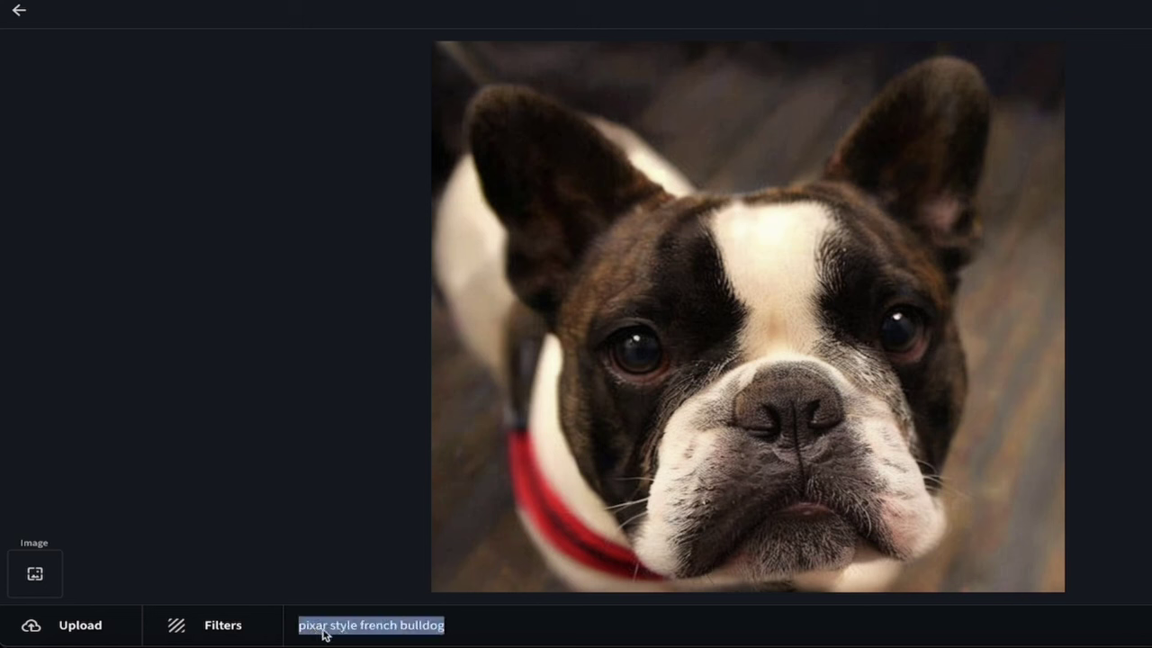
pyautogui.click(486, 635)
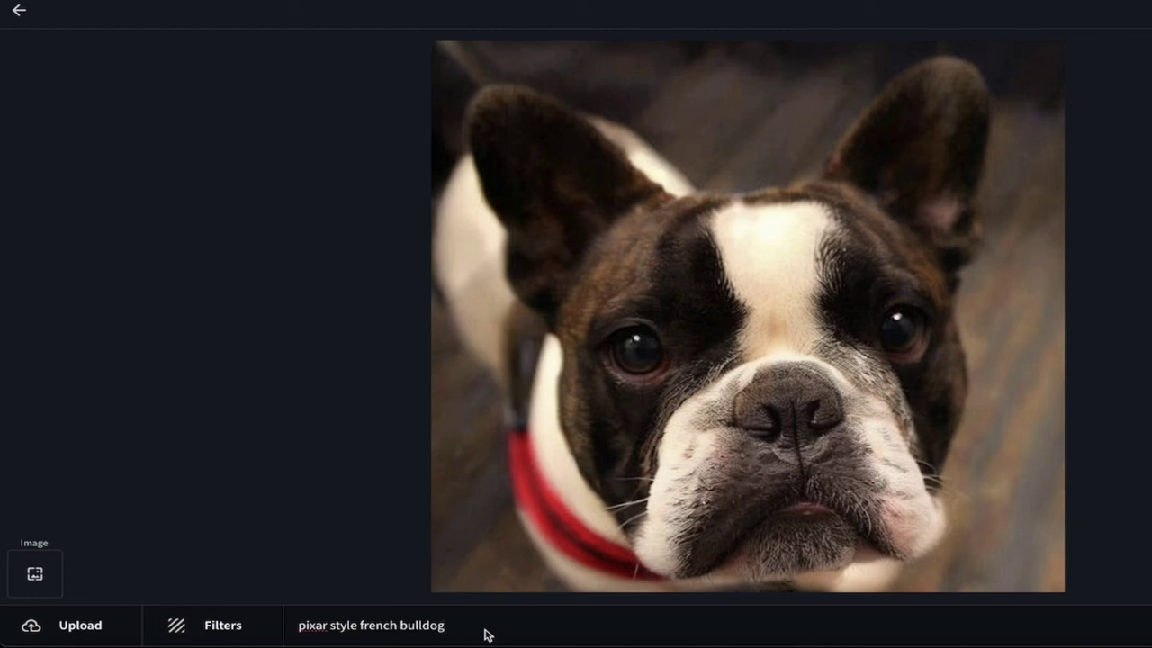
# Add the 3d Cartoon Animals, Story Book, Cartoon Creatures and Magical Creatures filters, then close the filter list
pyautogui.click(223, 625)
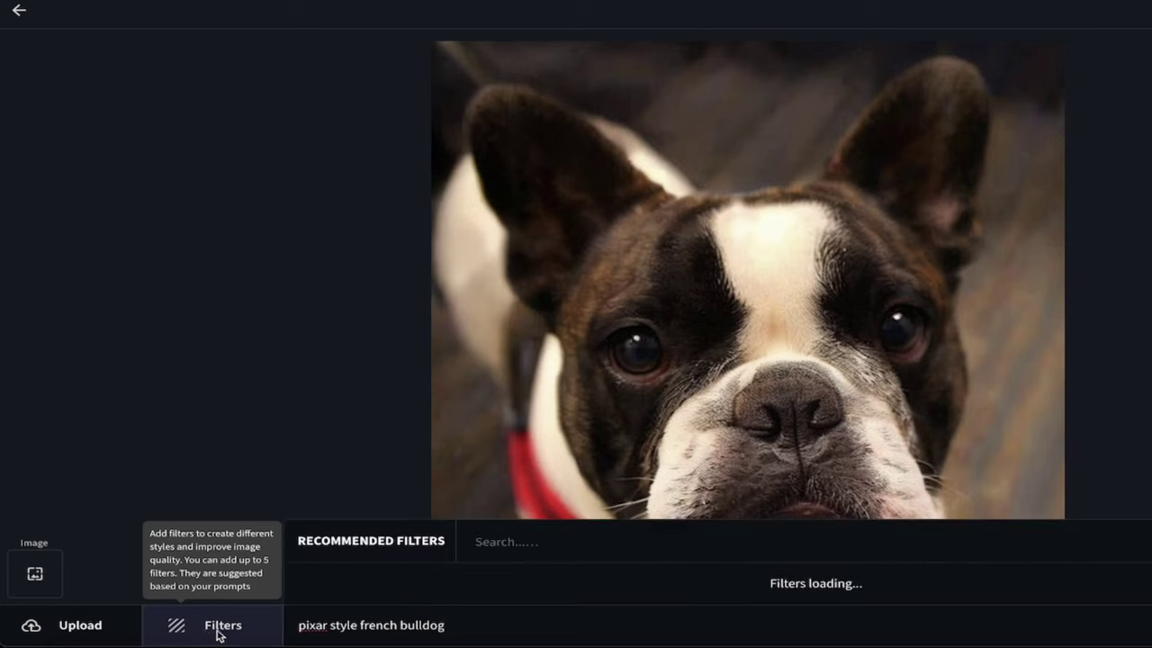
pyautogui.moveTo(36, 574)
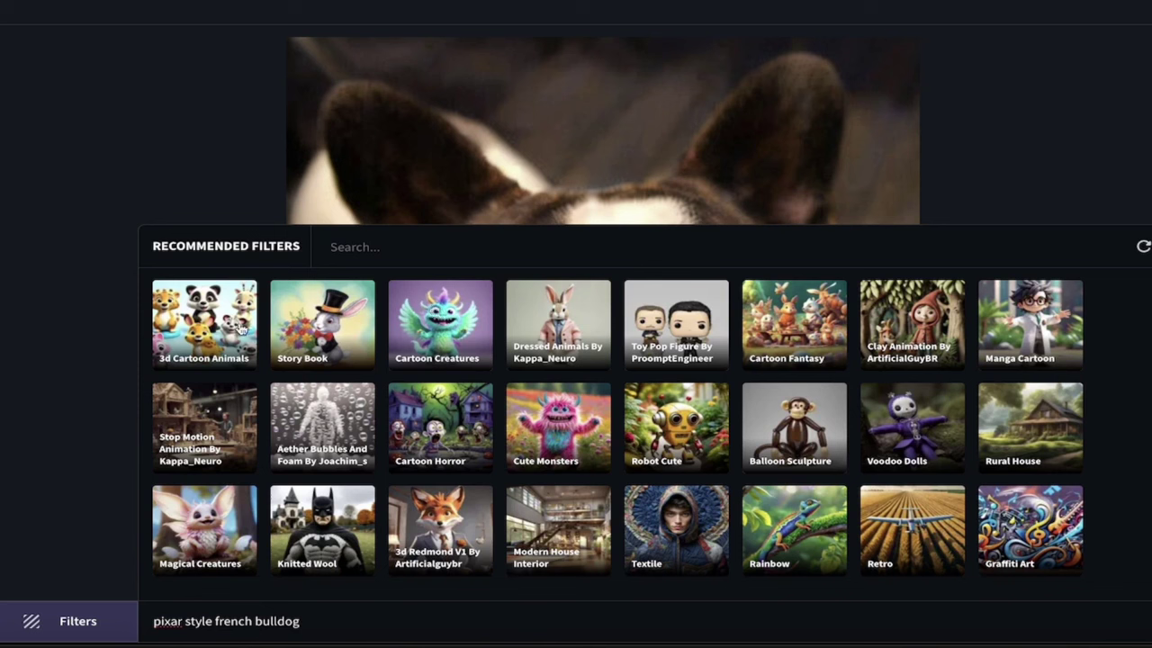
pyautogui.click(215, 308)
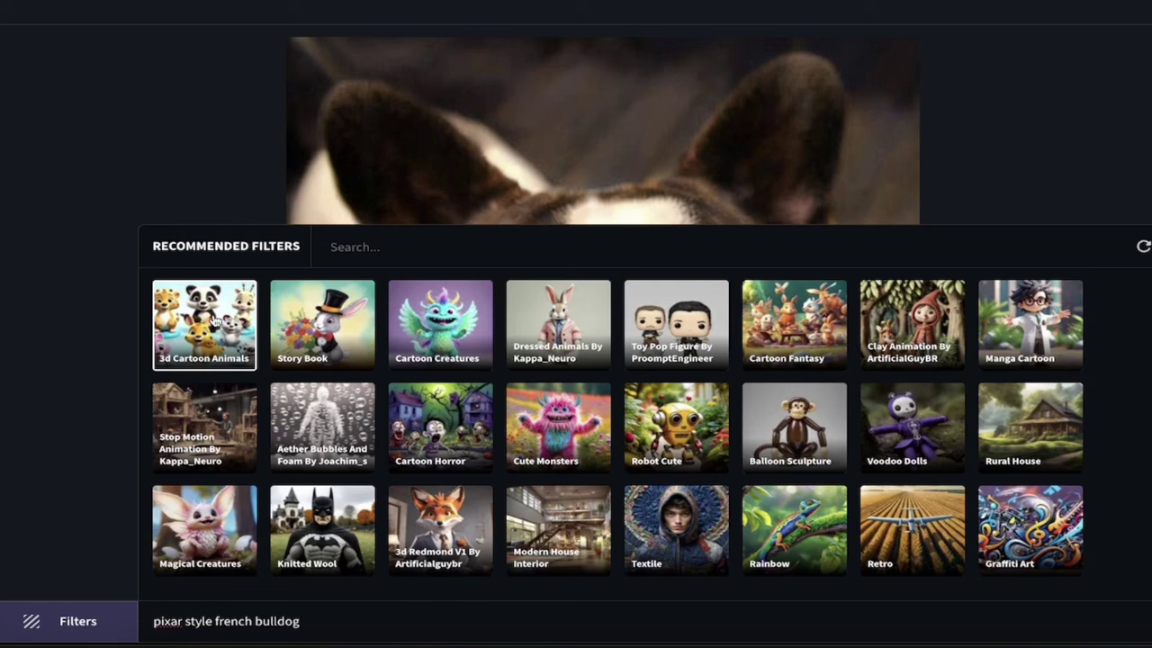
pyautogui.click(329, 322)
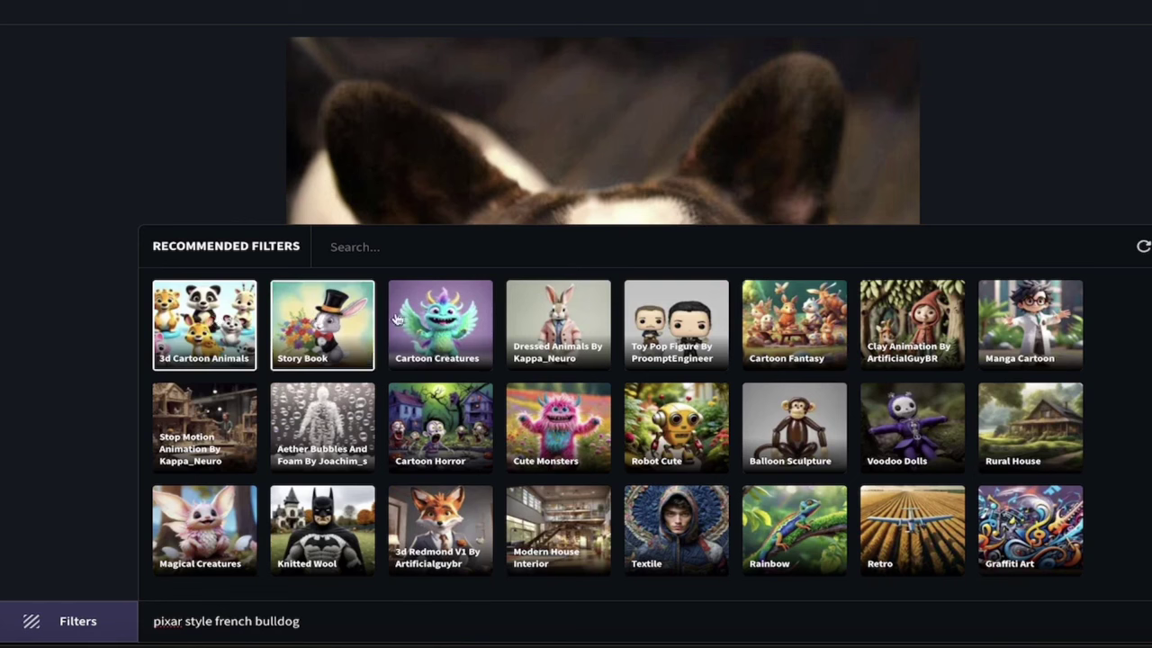
pyautogui.click(453, 344)
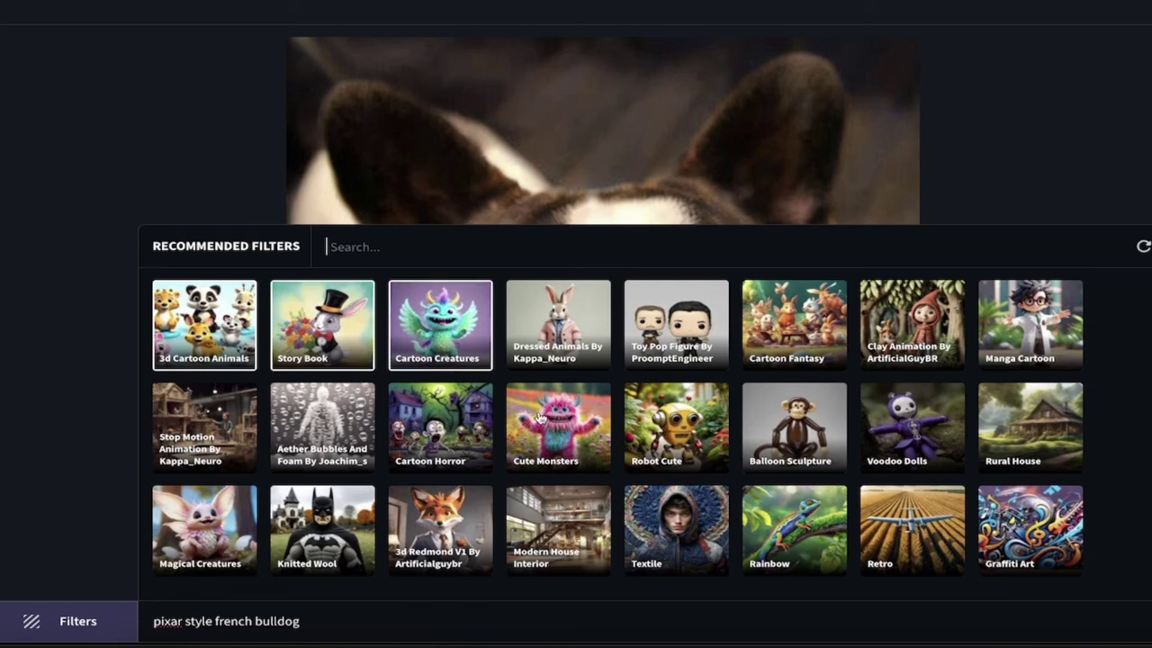
pyautogui.scroll(-3, 540, 416)
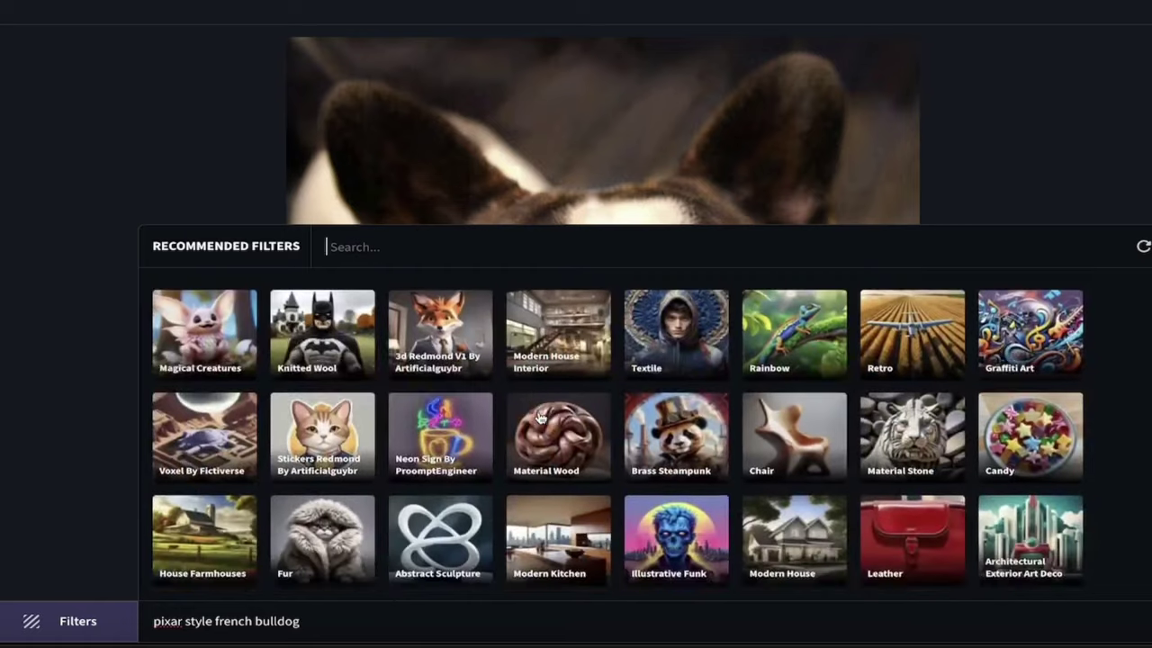
pyautogui.click(216, 342)
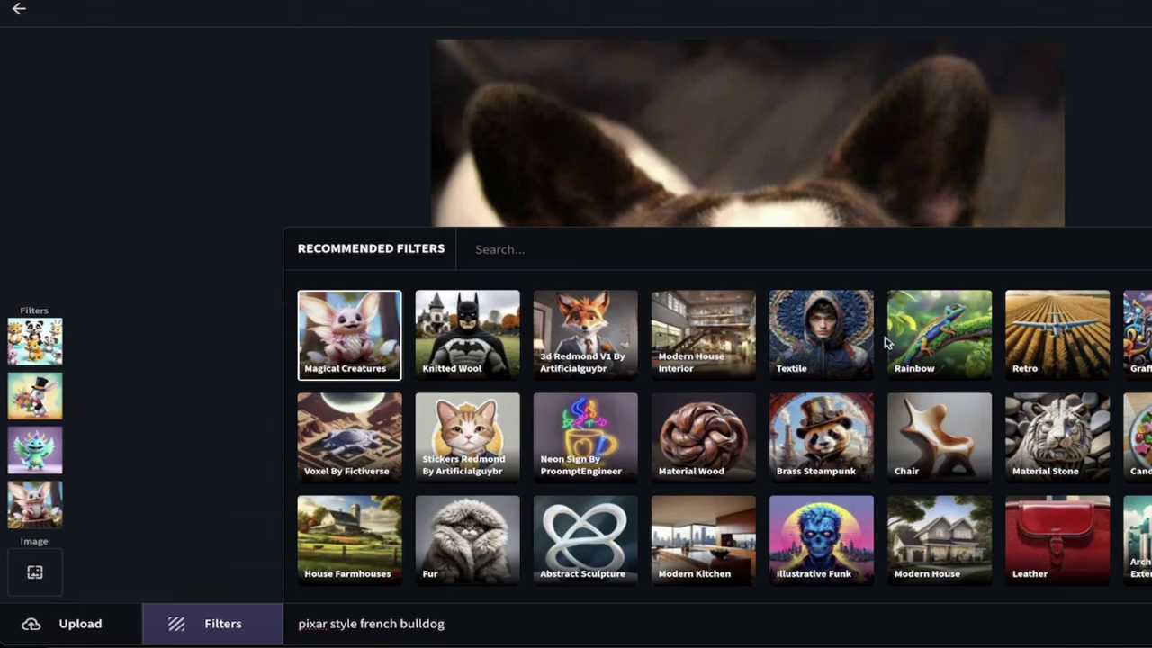
pyautogui.press('Escape')
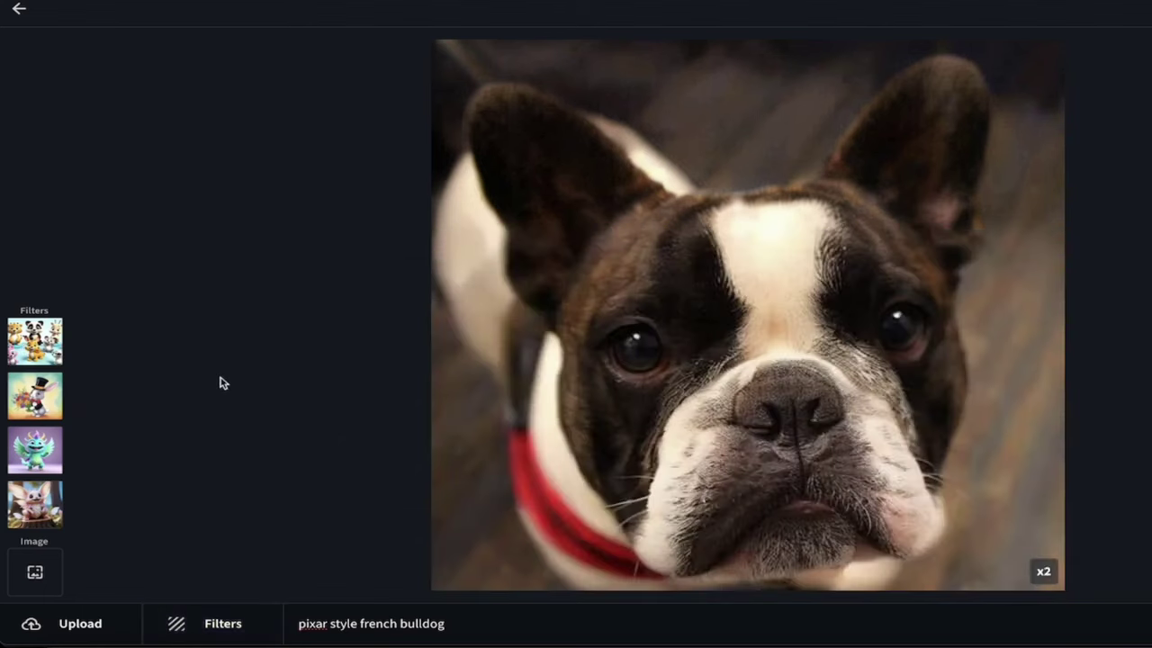
# Weight 3d Cartoon Animals at 0.85, Story Book 0.30, Cartoon Creatures 0.80 and Magical Creatures 0.75, and generate the Pixar-style French bulldog images
pyautogui.moveTo(219, 383)
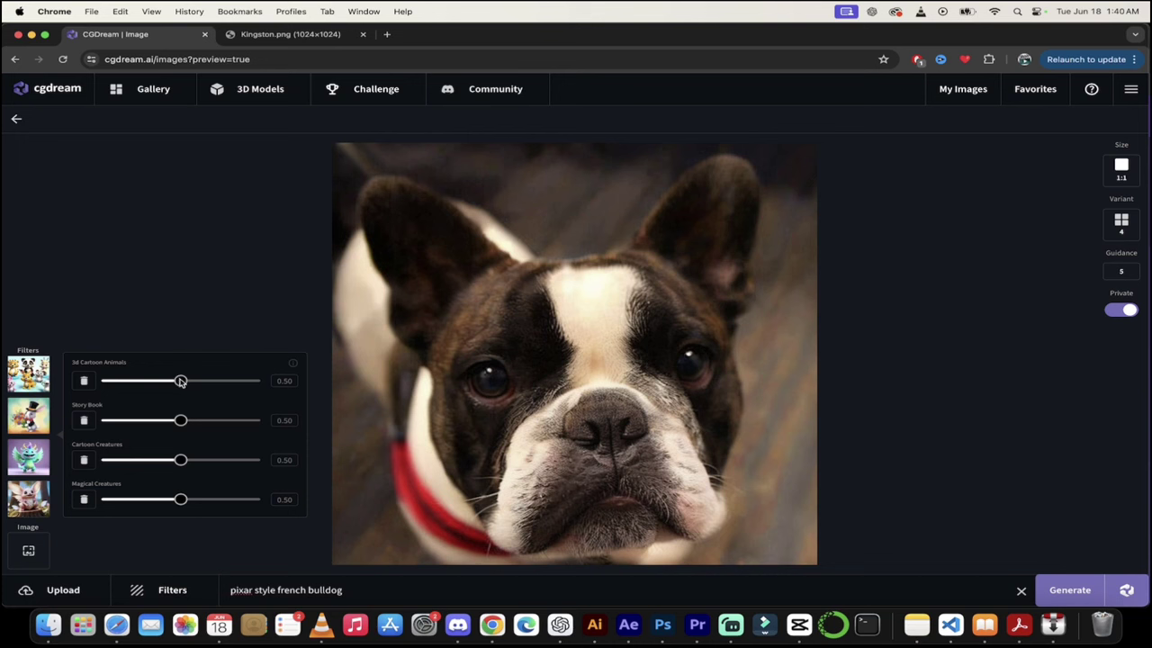
pyautogui.moveTo(181, 381); pyautogui.dragTo(234, 382)
pyautogui.moveTo(180, 420); pyautogui.dragTo(151, 421)
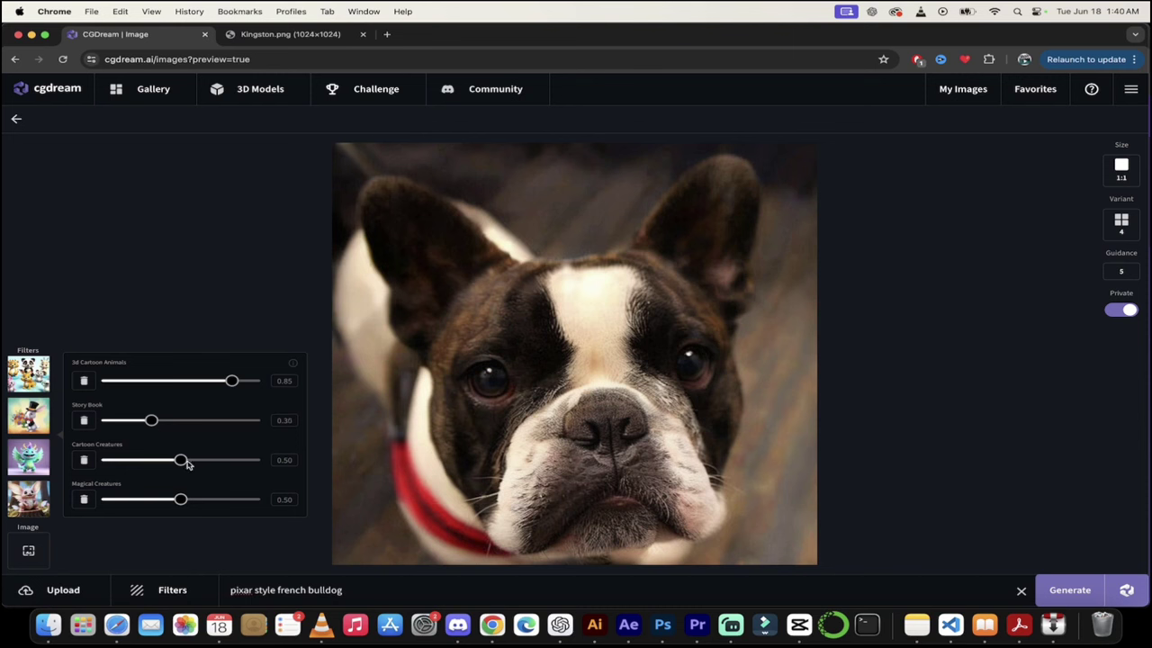
pyautogui.moveTo(181, 460); pyautogui.dragTo(224, 462)
pyautogui.moveTo(181, 501); pyautogui.dragTo(217, 501)
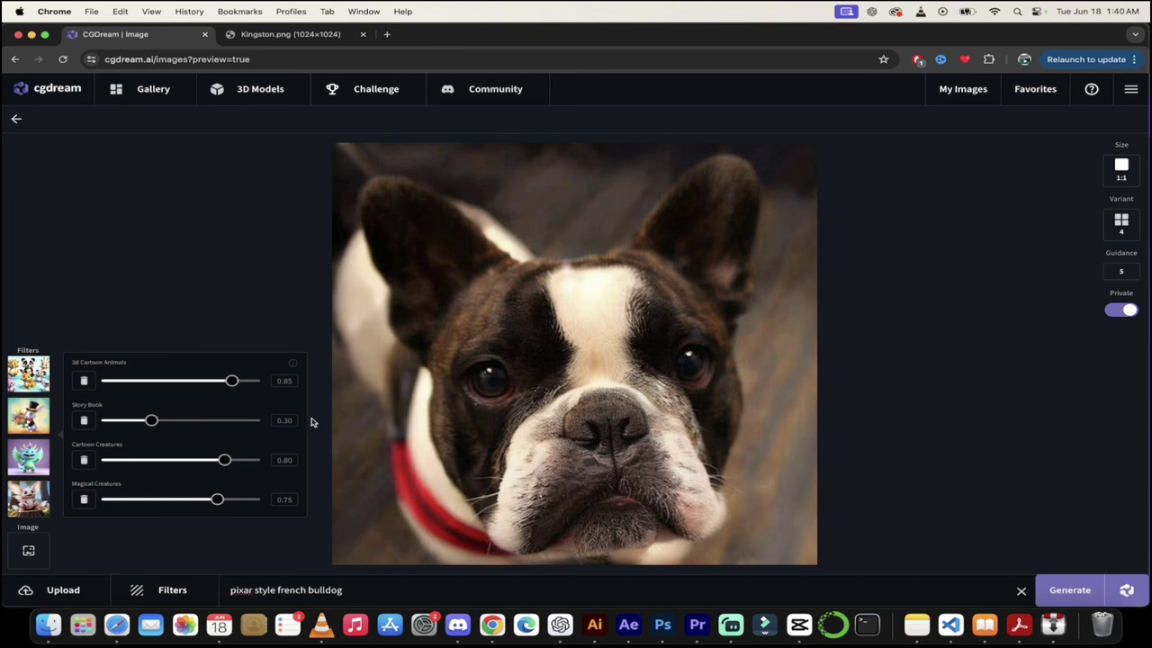
pyautogui.moveTo(42, 546)
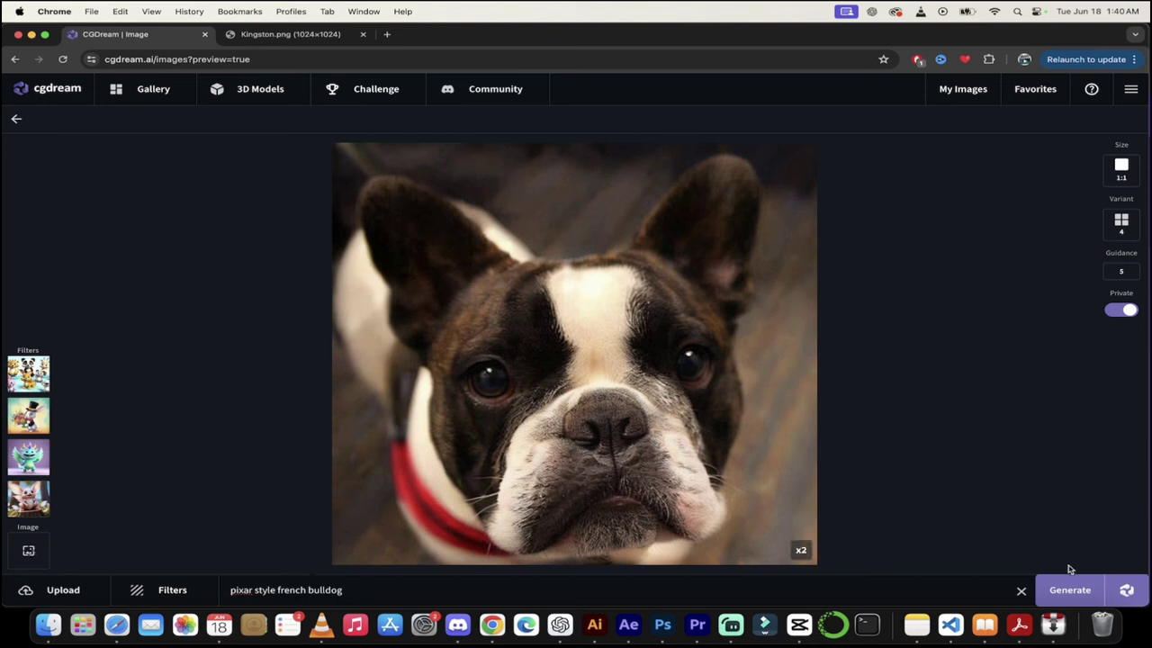
pyautogui.click(1071, 590)
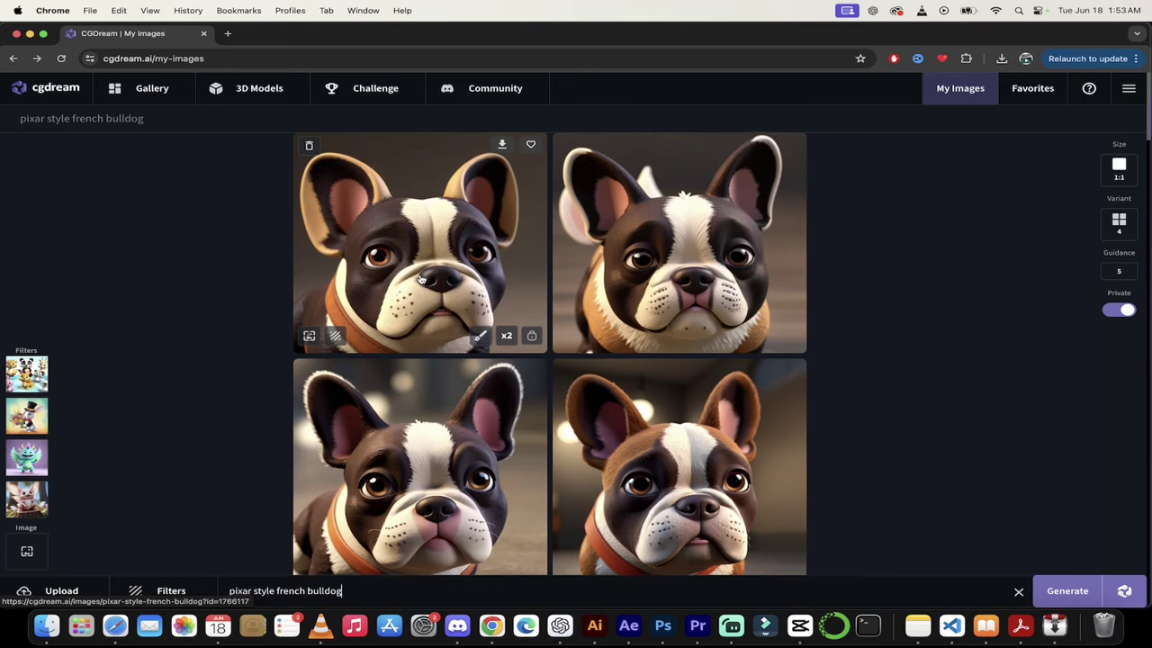
# Look through the newest bulldog images, view the dark-brown one with the orange collar and pink muzzle enlarged, and return to My Images
pyautogui.scroll(-2, 420, 279)
pyautogui.scroll(-1, 432, 342)
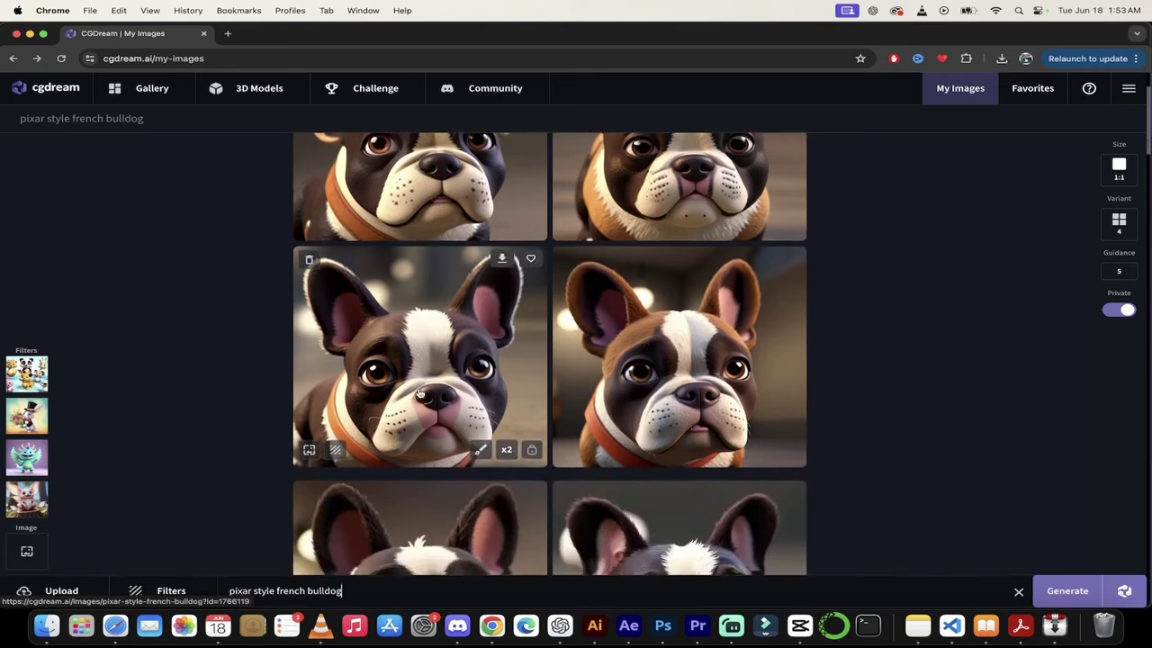
pyautogui.scroll(1, 436, 351)
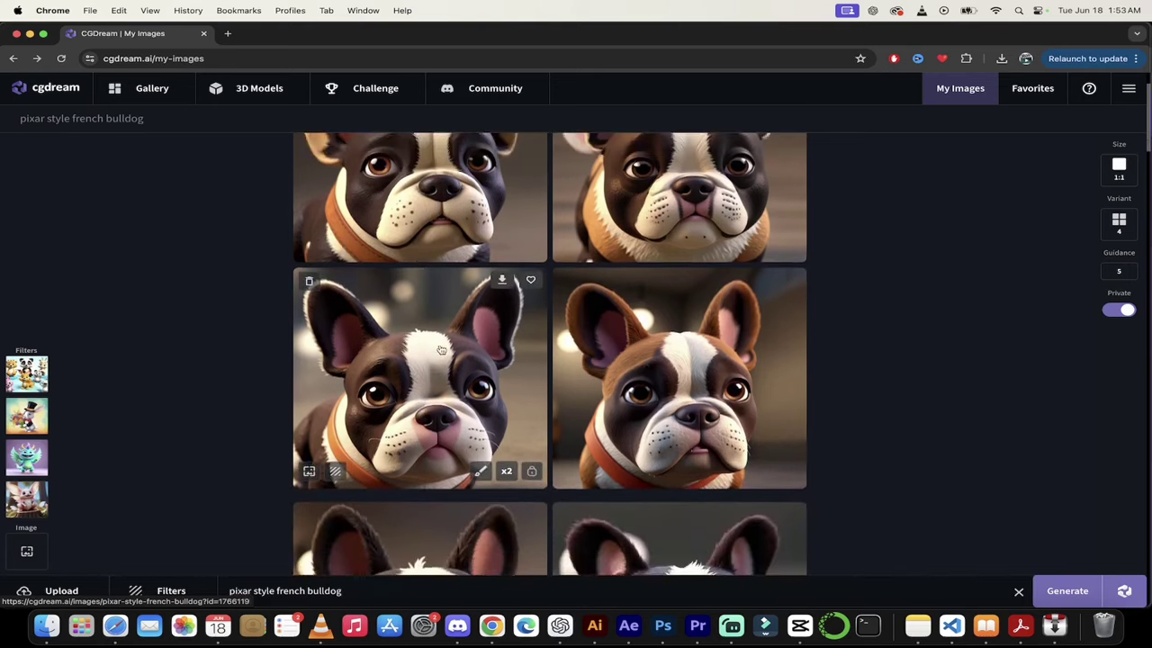
pyautogui.click(455, 389)
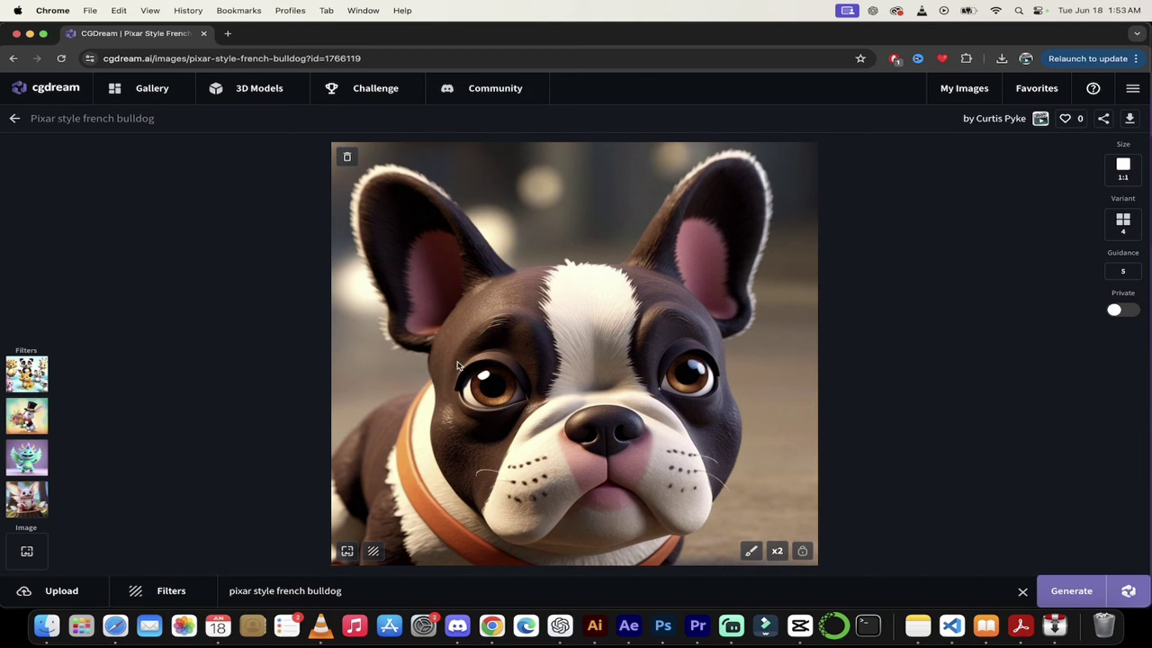
pyautogui.click(15, 120)
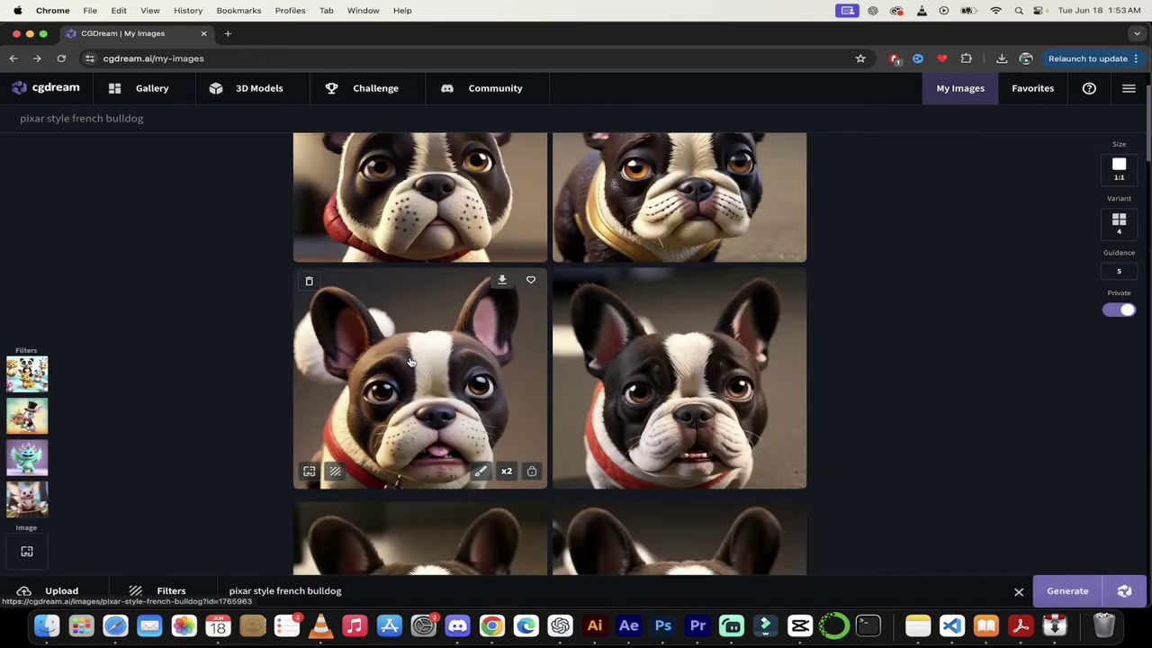
# Open the black-and-white bulldog with the red collar and visible teeth, and upscale it x2 with AI
pyautogui.scroll(2, 483, 317)
pyautogui.scroll(-4, 483, 317)
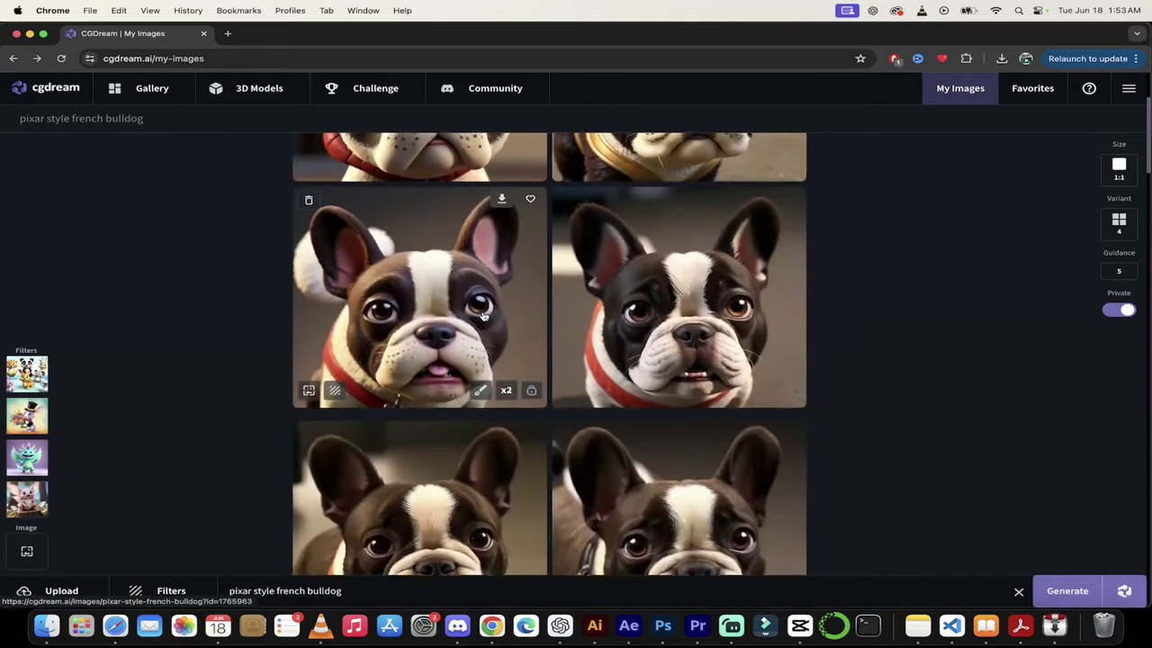
pyautogui.scroll(2, 484, 317)
pyautogui.scroll(2, 483, 317)
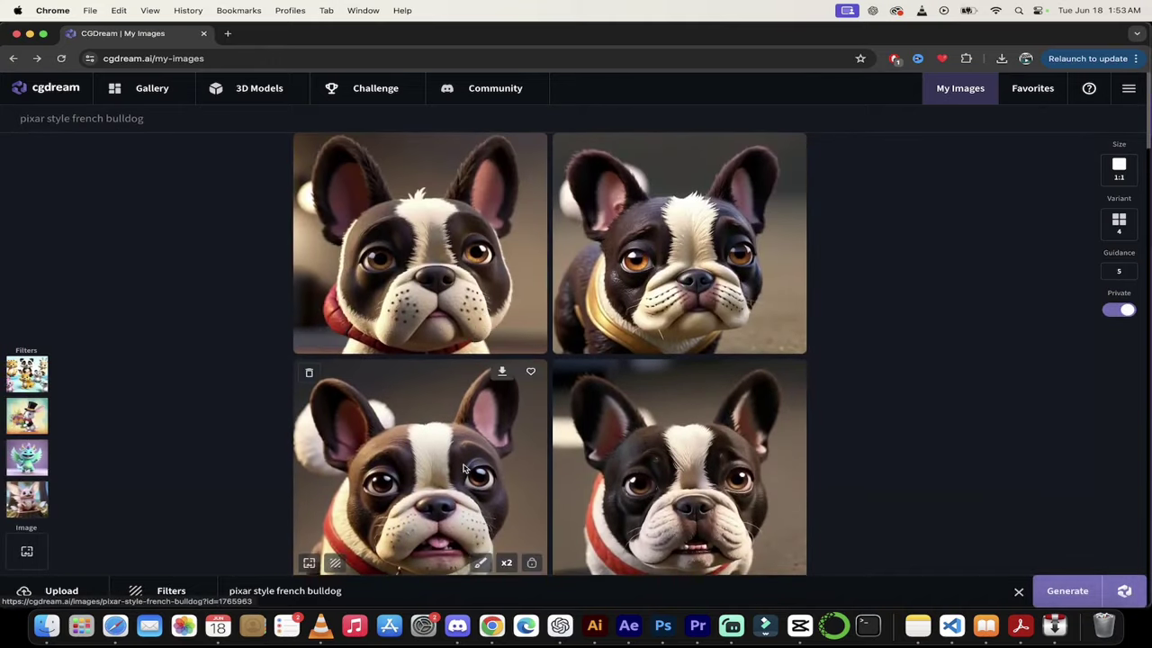
pyautogui.scroll(-2, 464, 468)
pyautogui.scroll(-4, 465, 469)
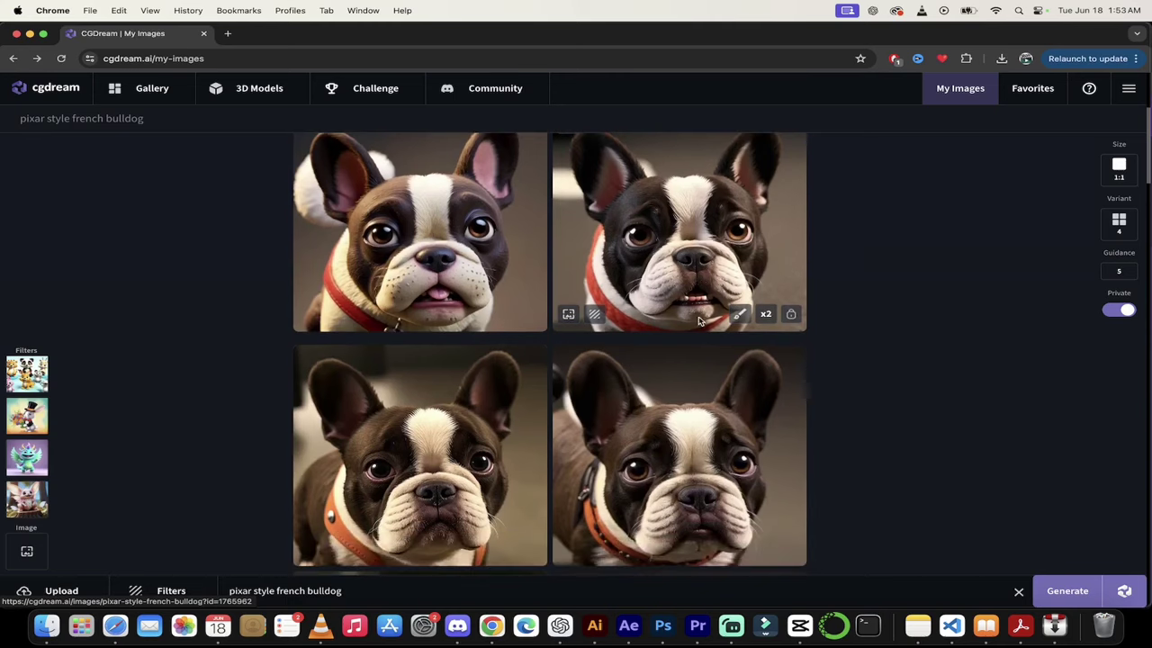
pyautogui.click(691, 262)
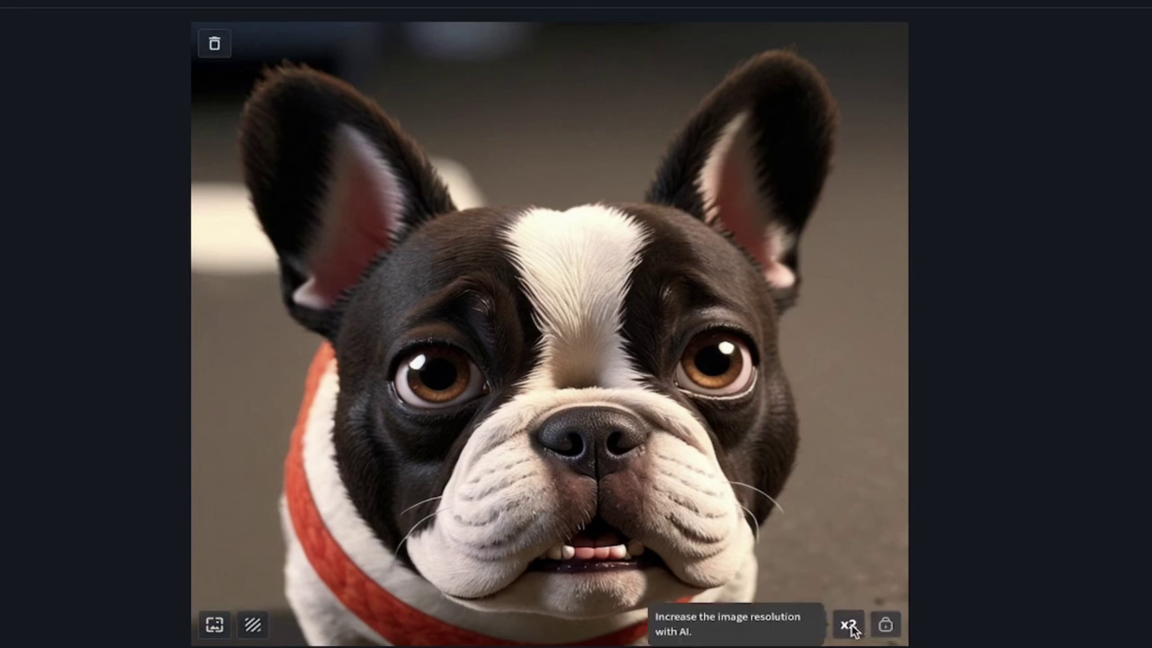
pyautogui.click(852, 628)
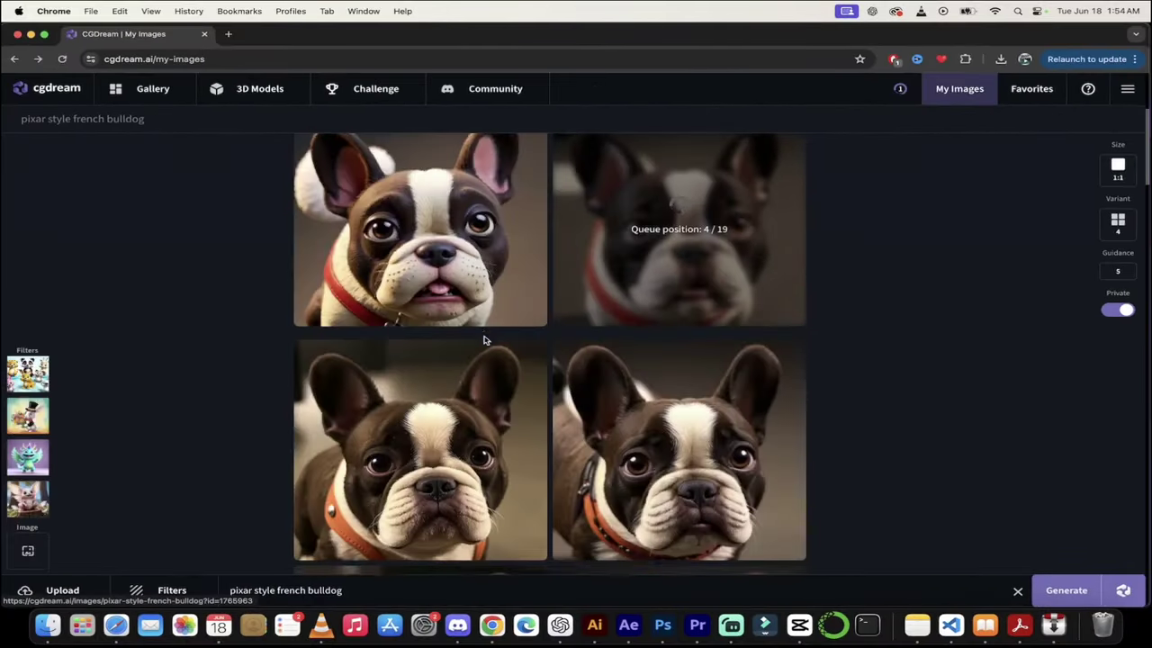
# Compare the earlier French bulldog generations in My Images with the newer Pixar-style versions
pyautogui.scroll(-10, 484, 340)
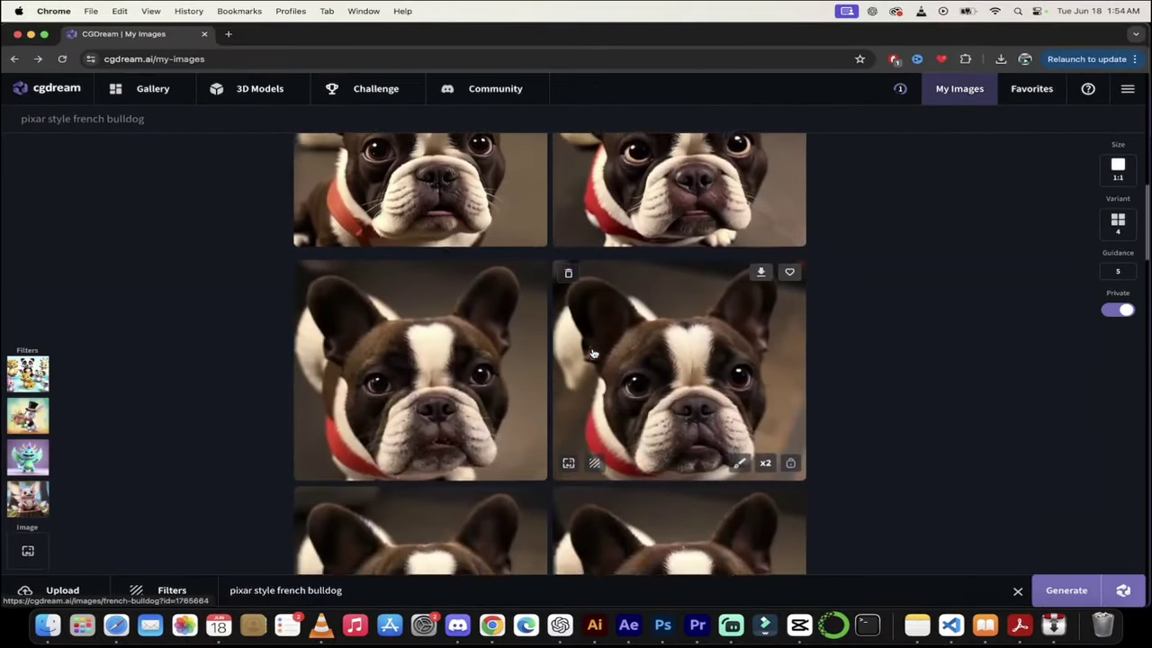
pyautogui.scroll(-1, 594, 353)
pyautogui.scroll(-2, 649, 324)
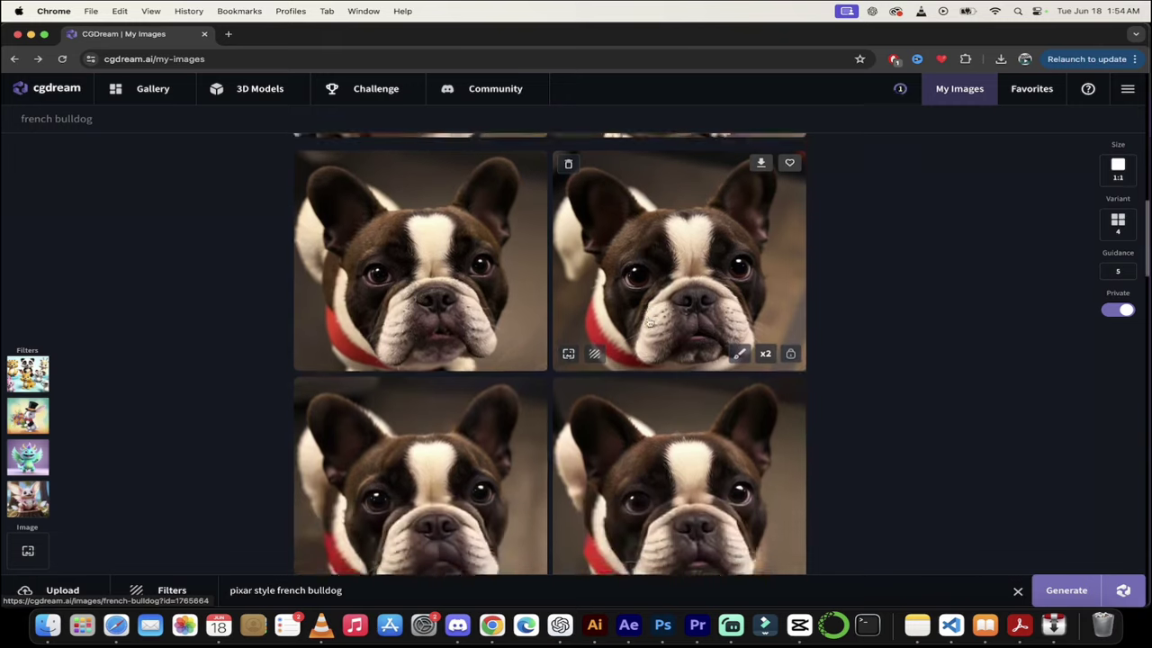
pyautogui.scroll(3, 649, 324)
pyautogui.scroll(1, 655, 331)
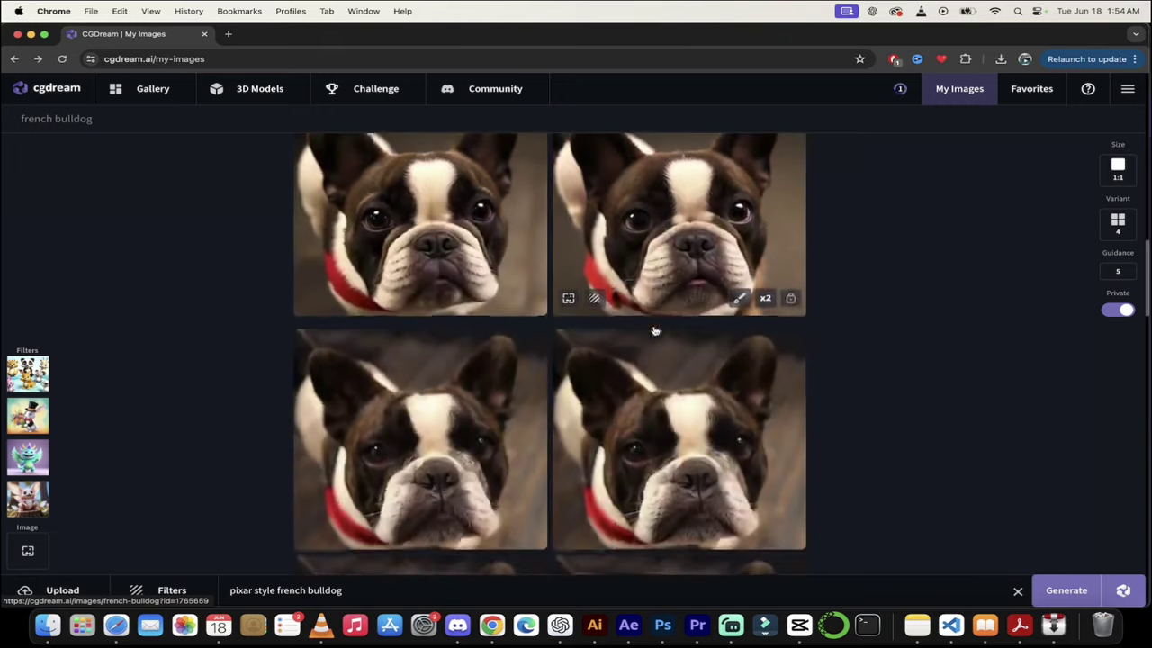
pyautogui.scroll(-5, 659, 401)
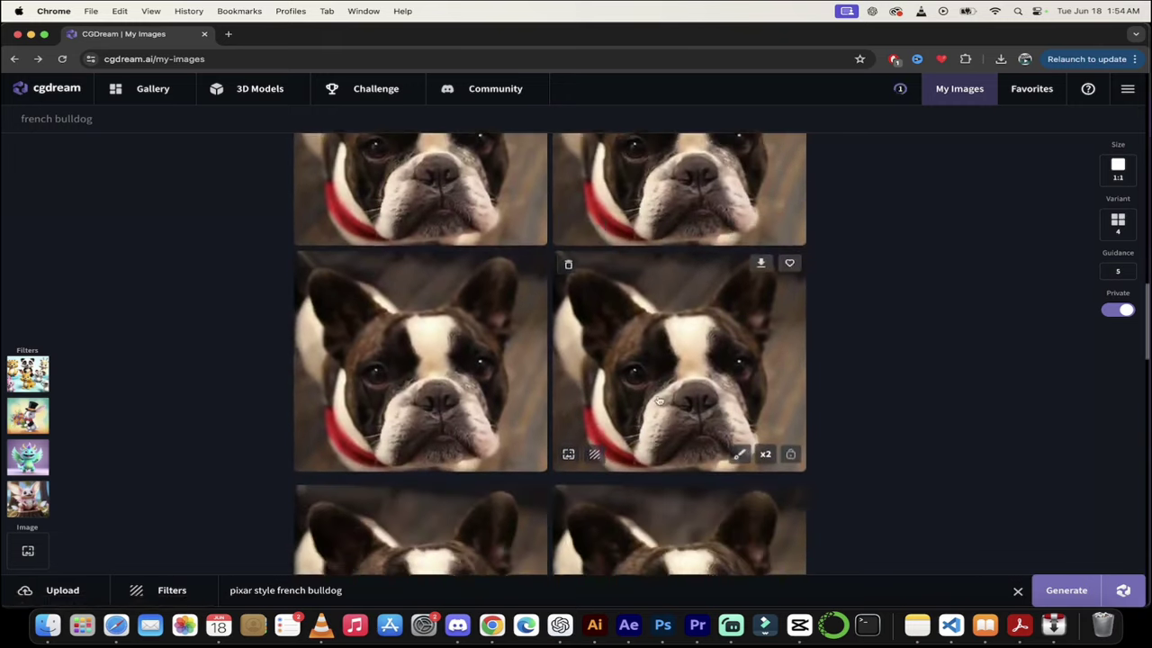
pyautogui.scroll(10, 659, 400)
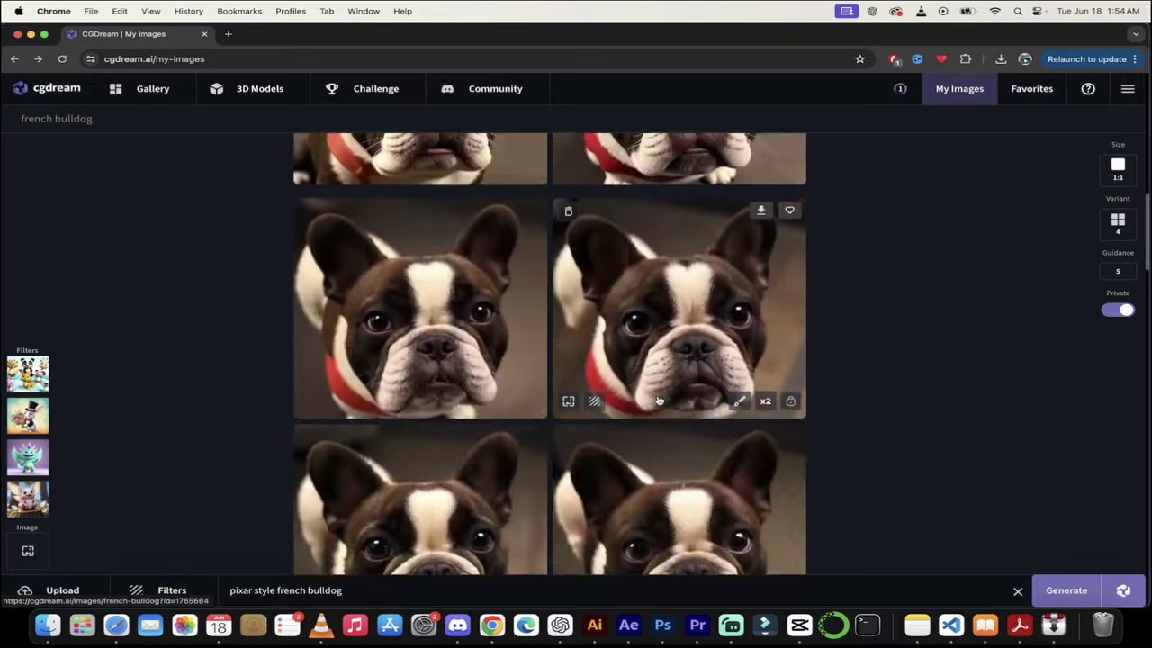
pyautogui.scroll(3, 659, 401)
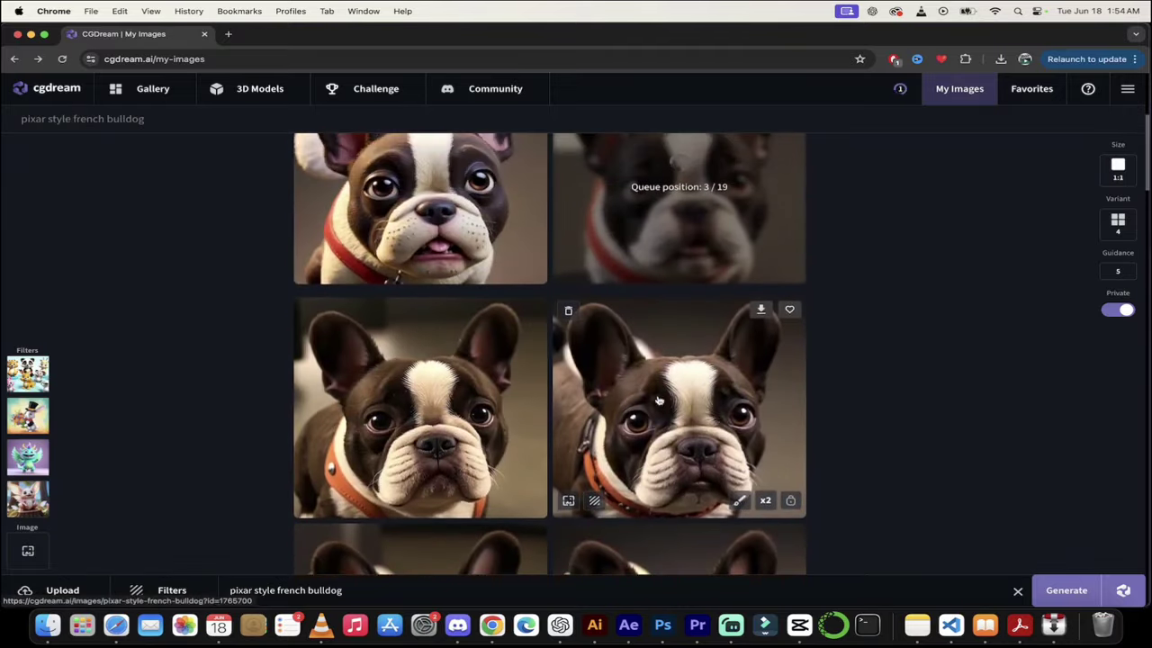
pyautogui.scroll(-2, 659, 400)
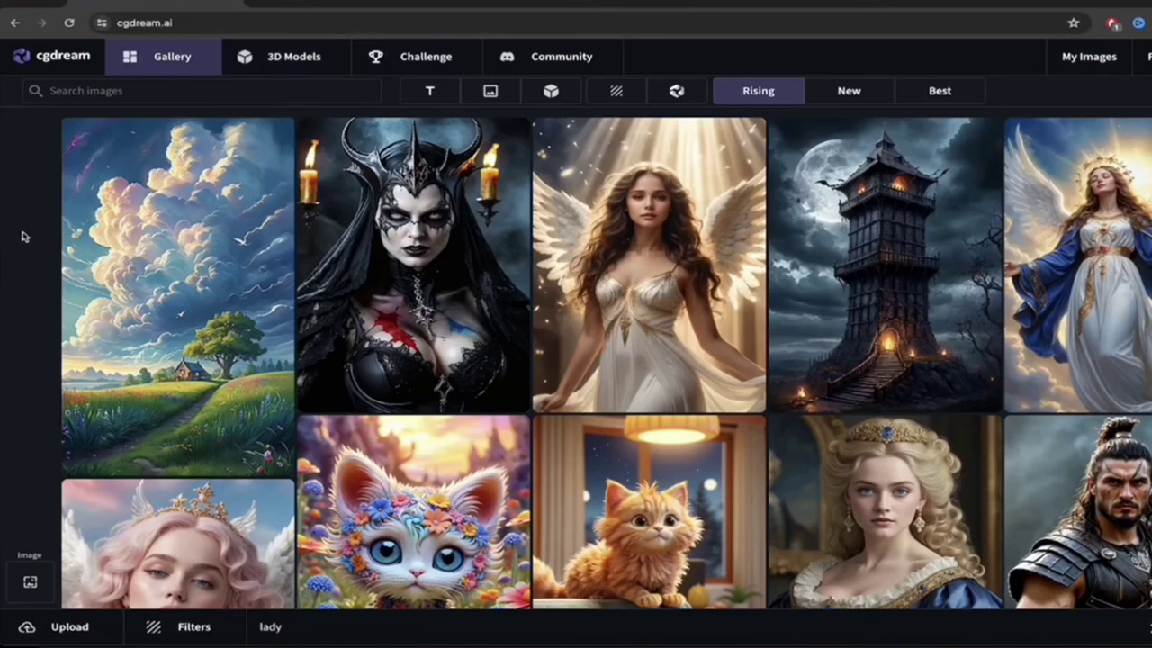
# Open the 3D Models library and browse the available models
pyautogui.click(290, 60)
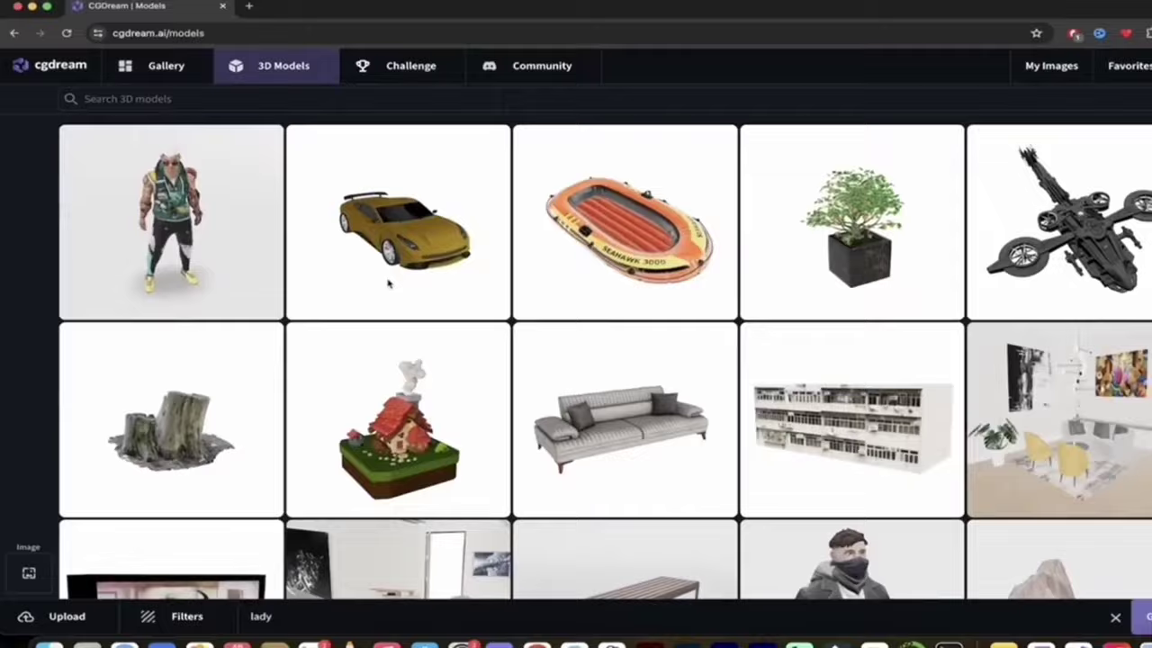
pyautogui.scroll(-10, 389, 283)
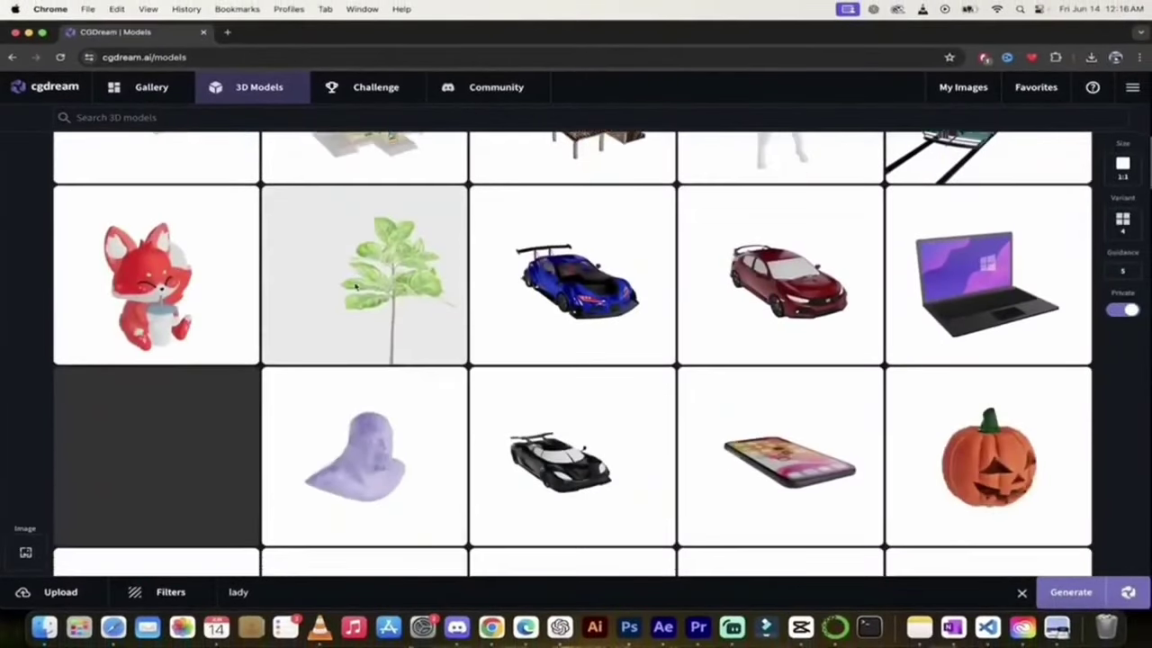
pyautogui.scroll(-15, 356, 286)
pyautogui.scroll(-8, 356, 286)
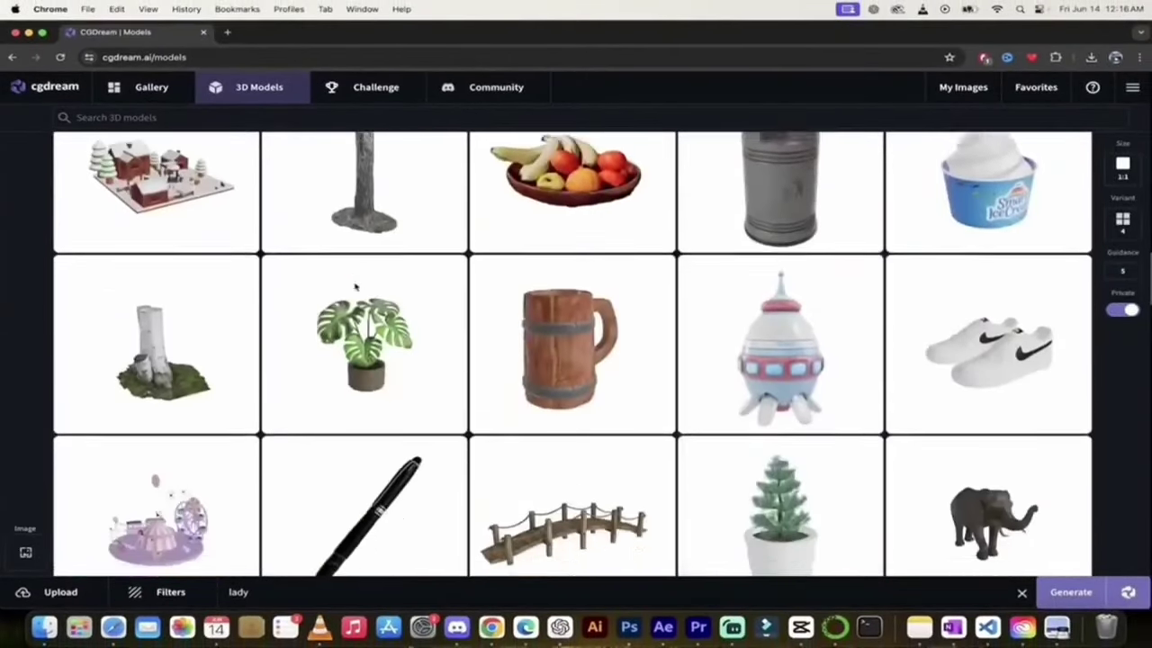
pyautogui.scroll(-8, 498, 333)
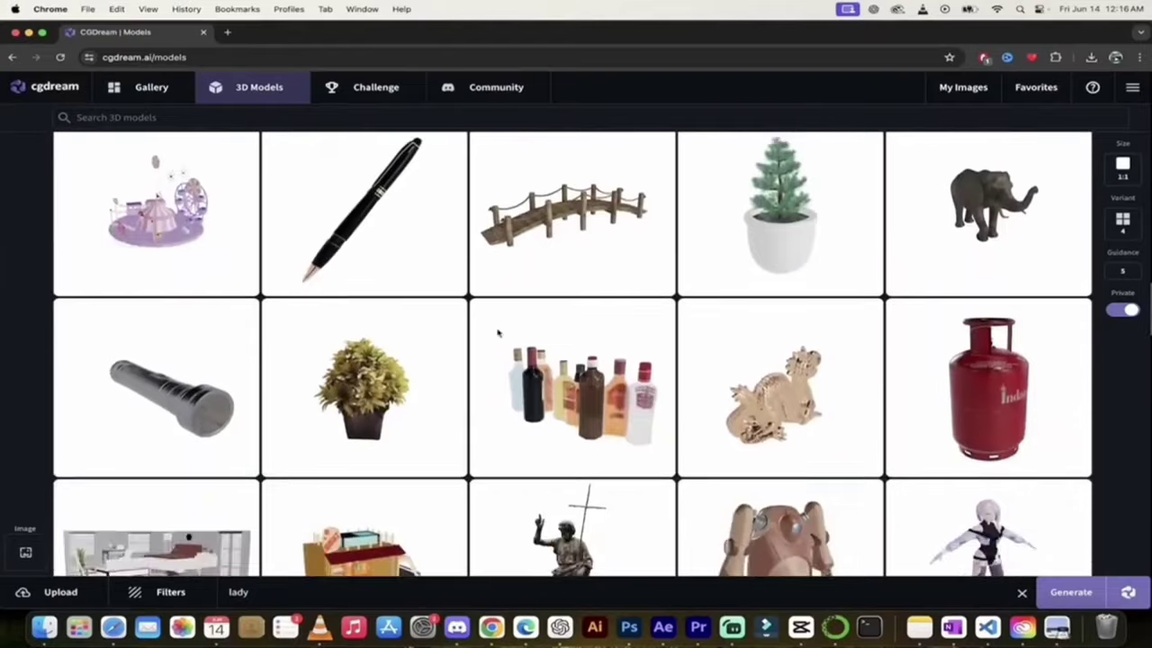
pyautogui.scroll(15, 498, 332)
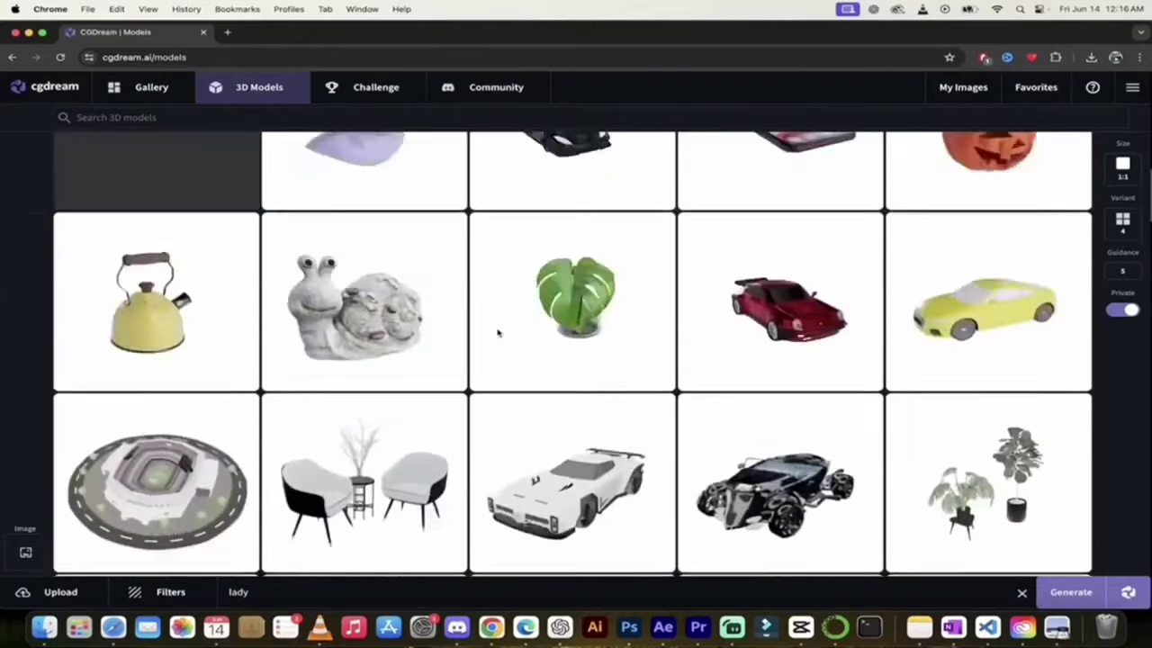
# Search the 3D models for "dog" and open the low-poly fox with dark glasses from the results
pyautogui.click(168, 118)
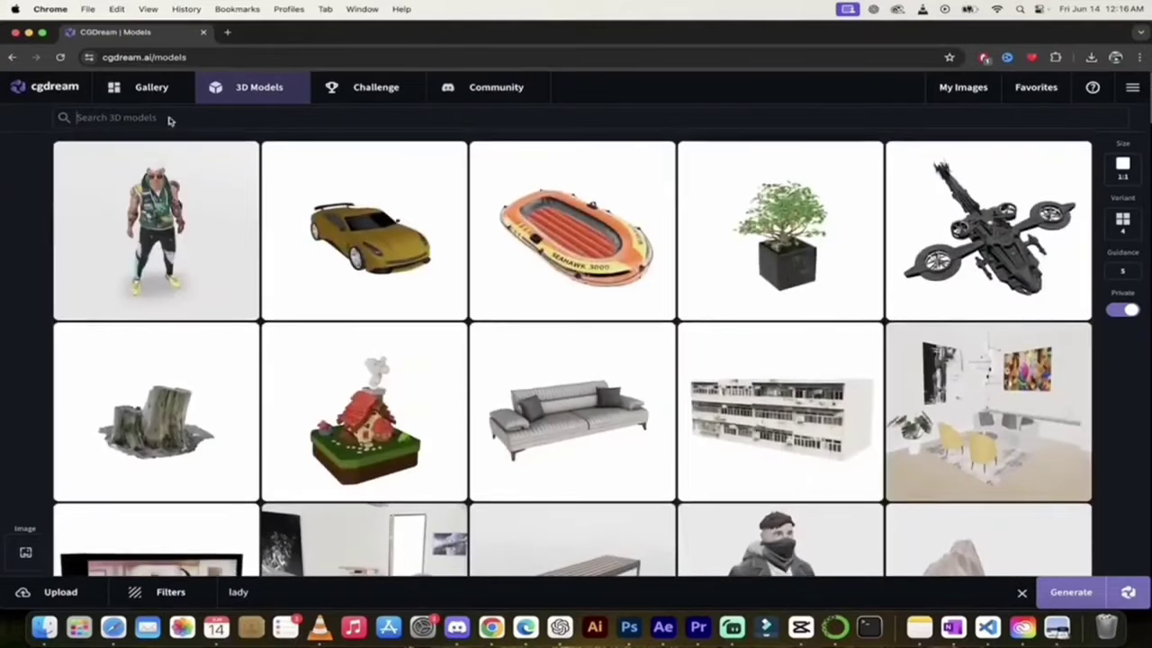
pyautogui.write('dog')
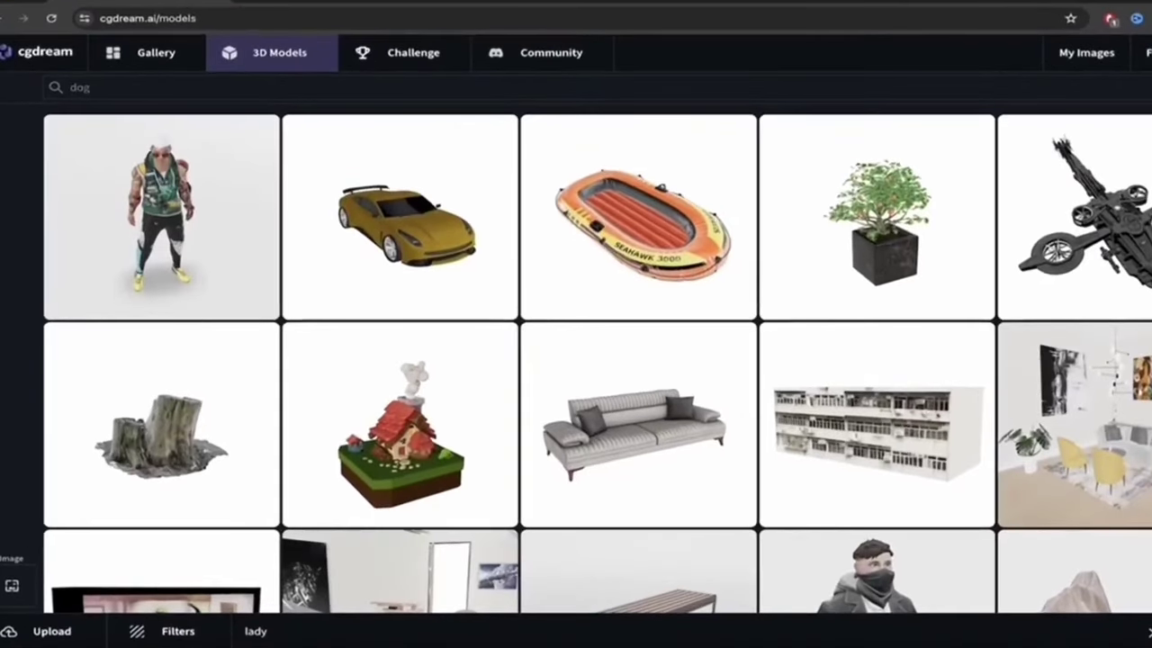
pyautogui.press('Return')
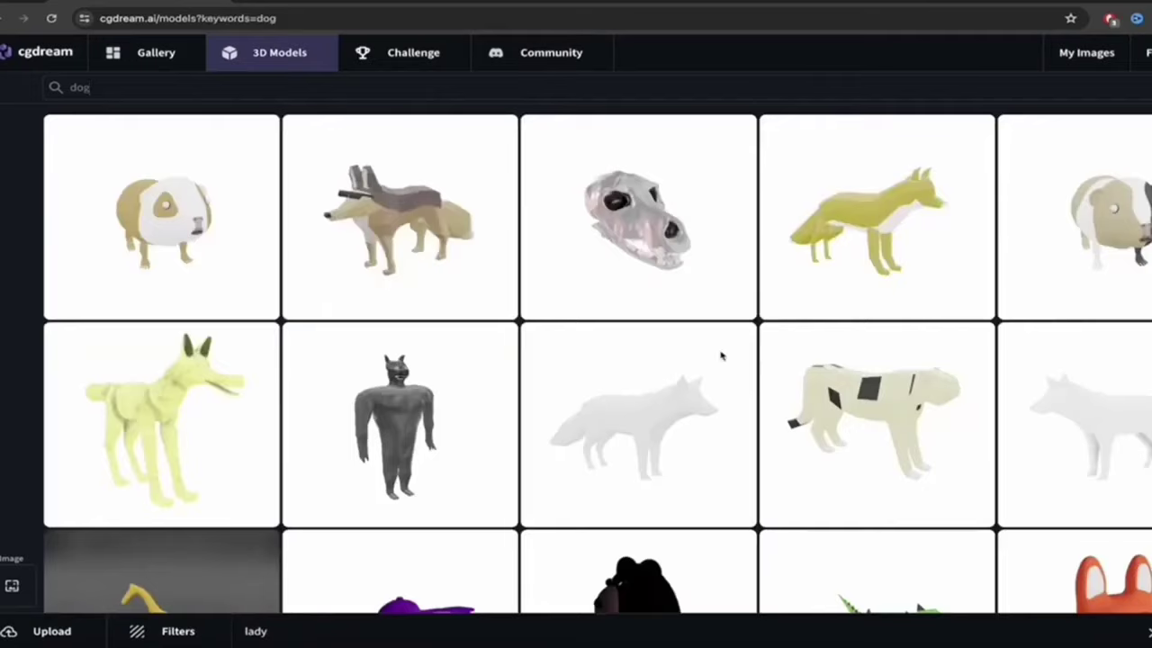
pyautogui.scroll(-3, 720, 354)
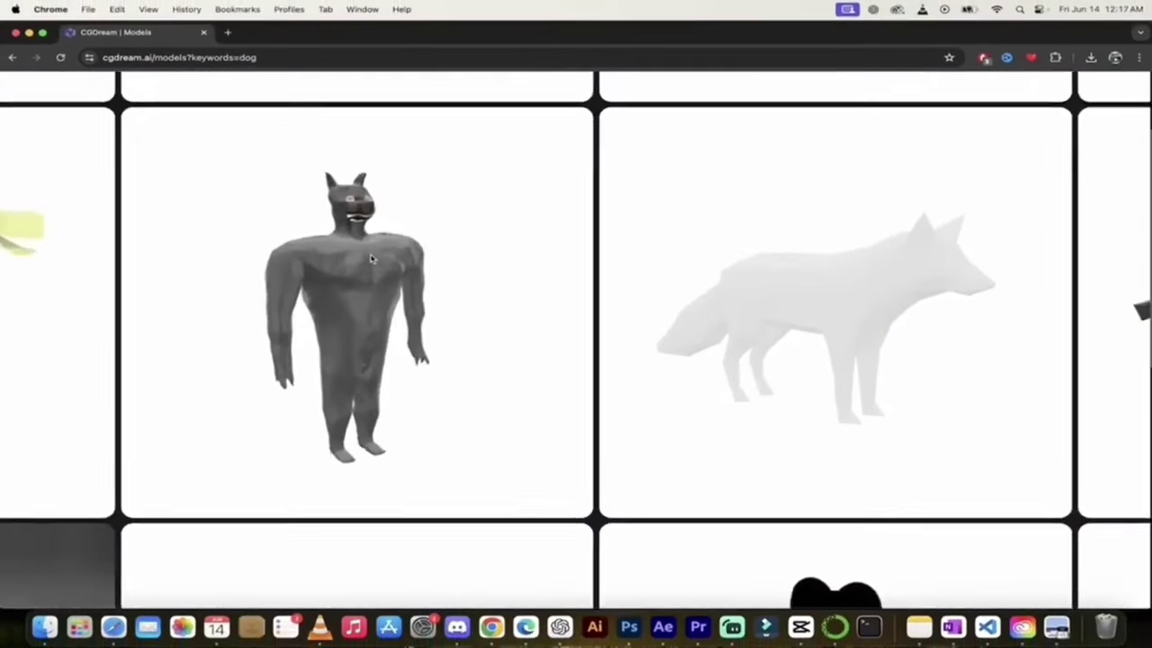
pyautogui.scroll(-5, 558, 297)
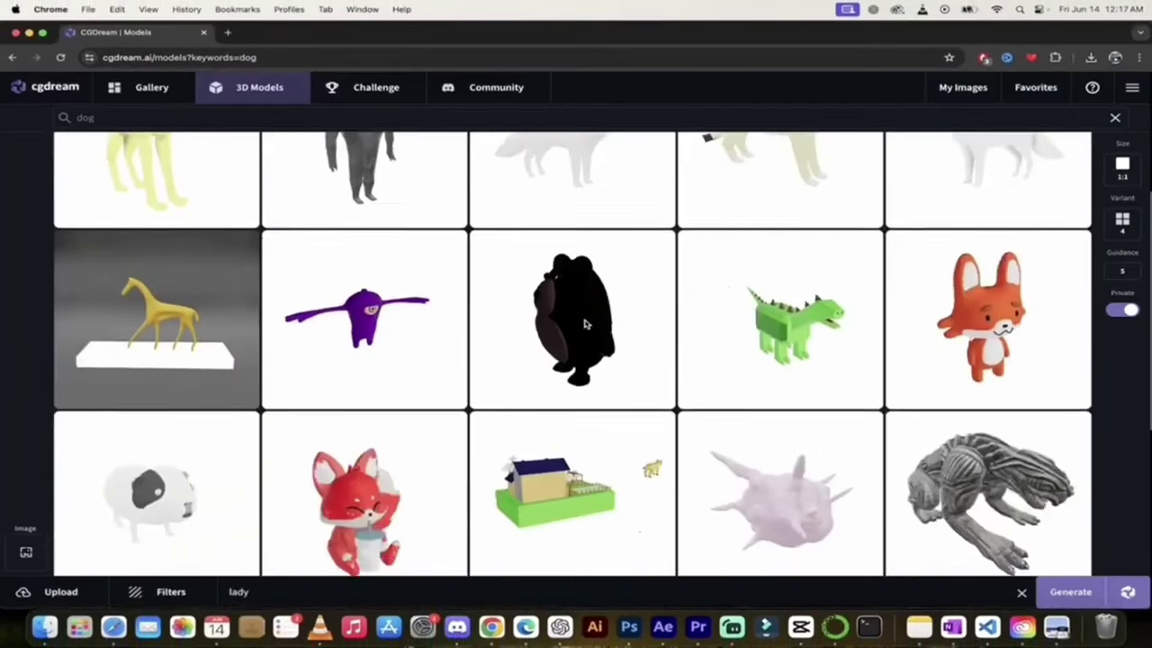
pyautogui.scroll(-2, 597, 278)
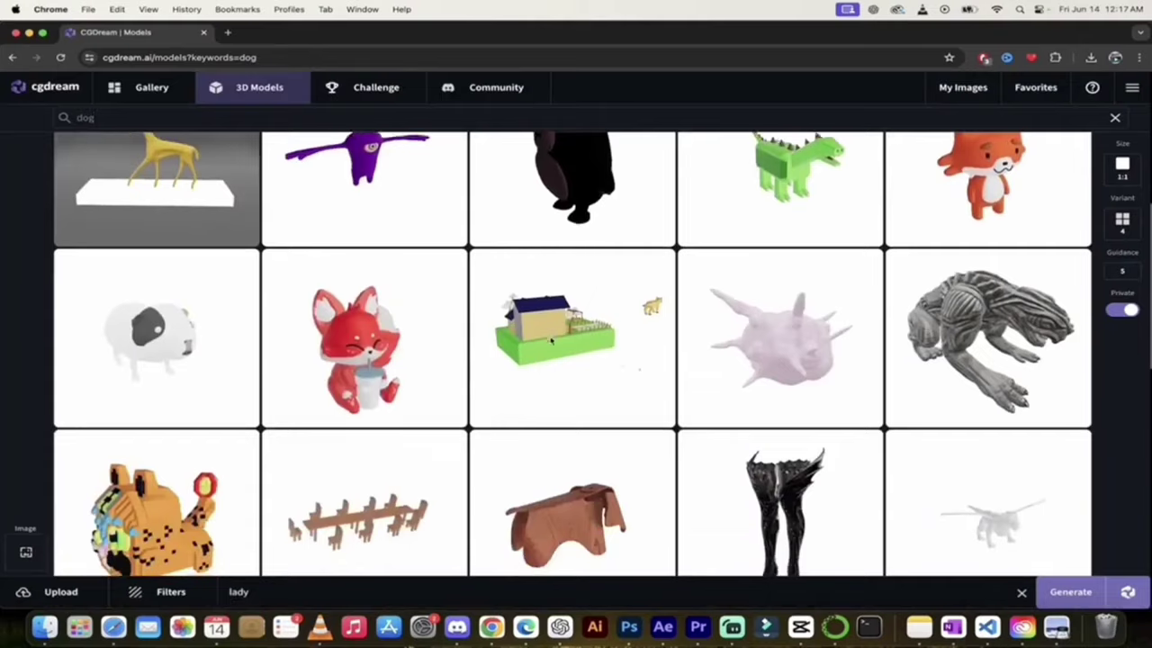
pyautogui.scroll(-6, 576, 306)
pyautogui.scroll(-3, 550, 342)
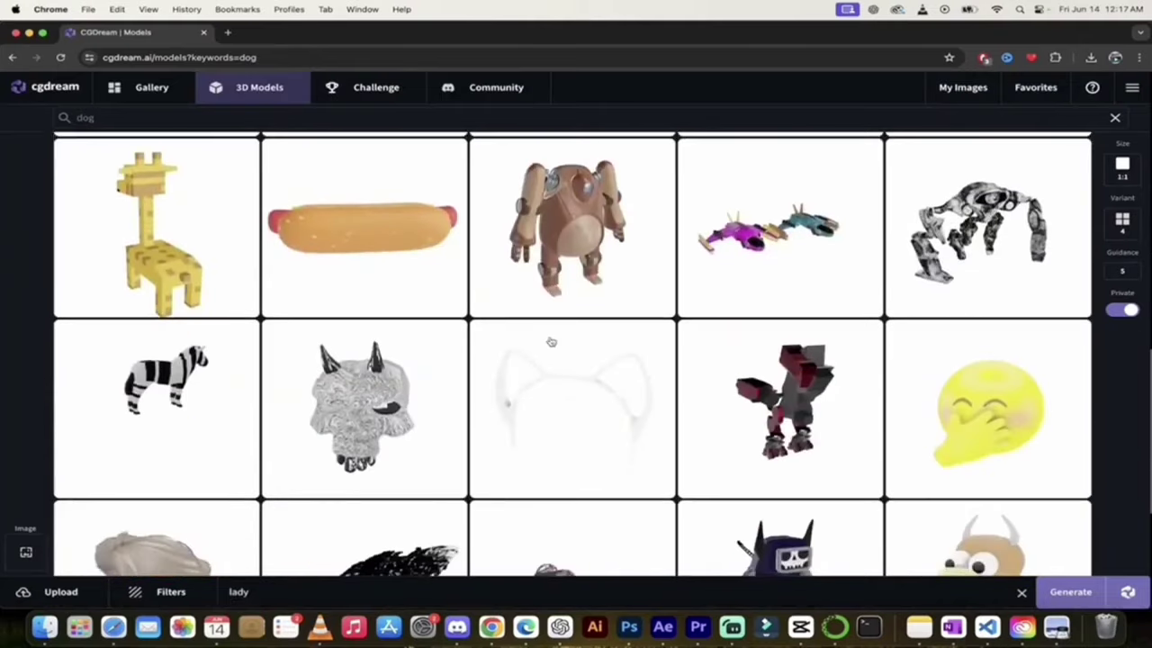
pyautogui.scroll(15, 551, 342)
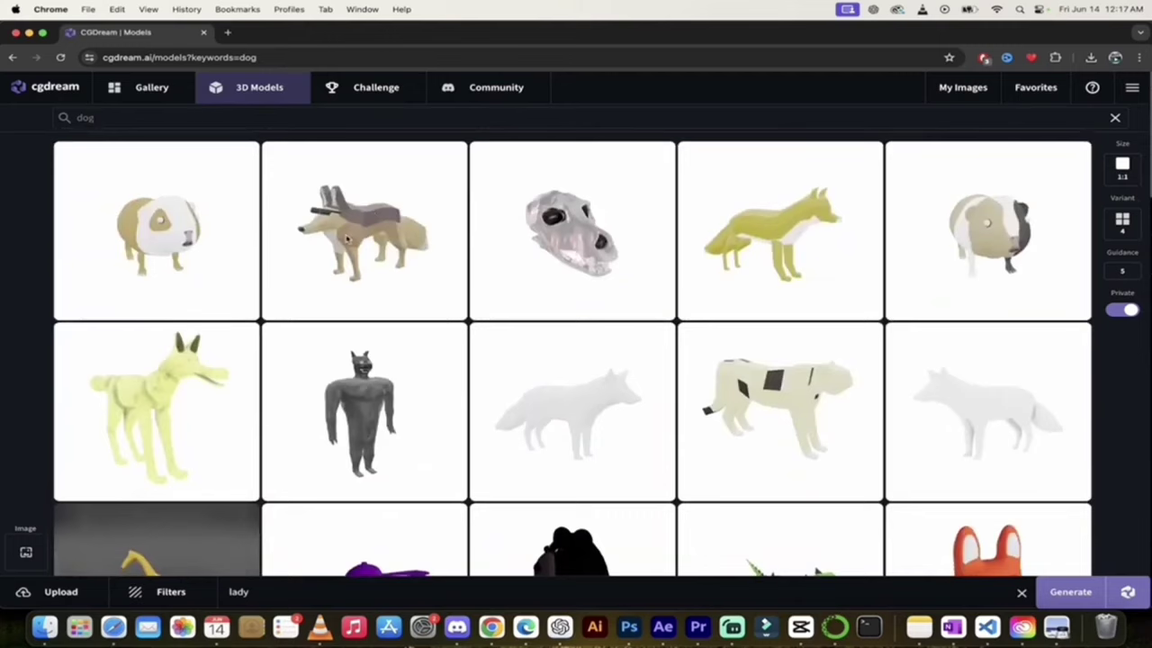
pyautogui.click(347, 237)
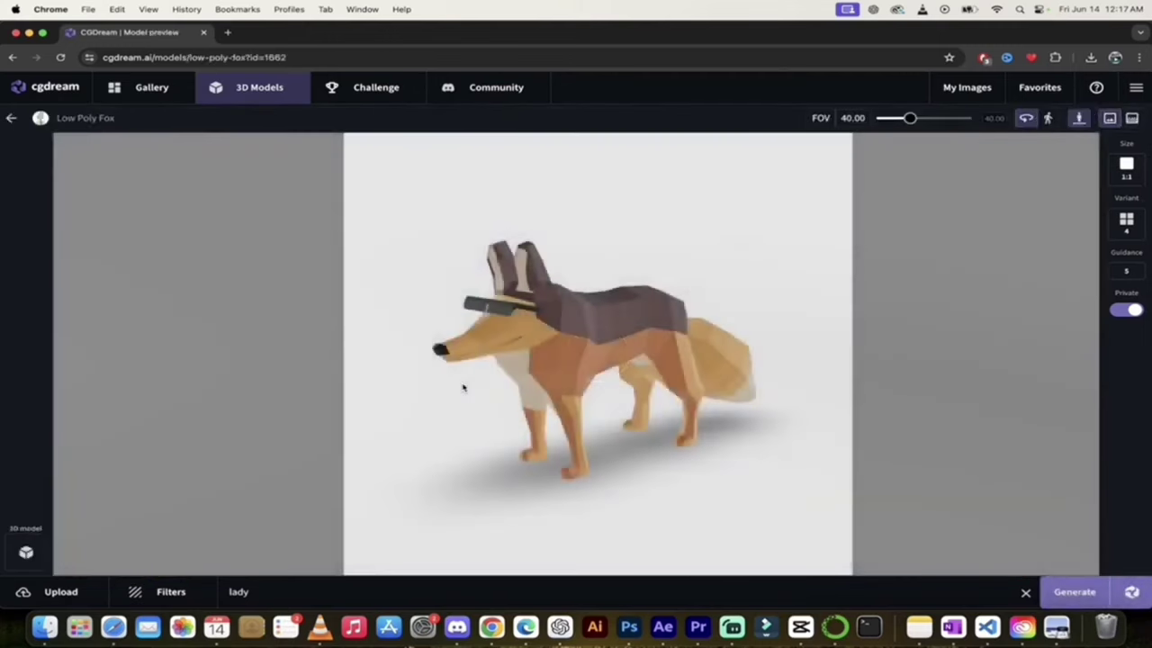
# Rotate the low-poly fox to a three-quarter front view and replace the prompt with "dog"
pyautogui.moveTo(494, 381); pyautogui.dragTo(620, 386)
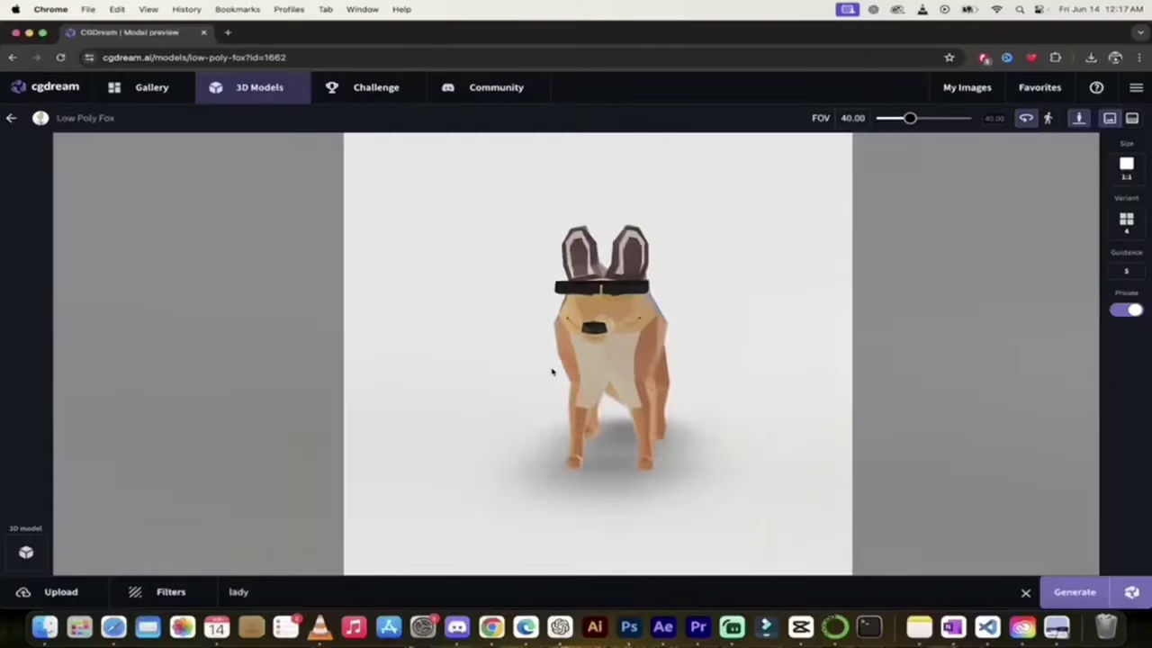
pyautogui.moveTo(553, 372); pyautogui.dragTo(523, 382)
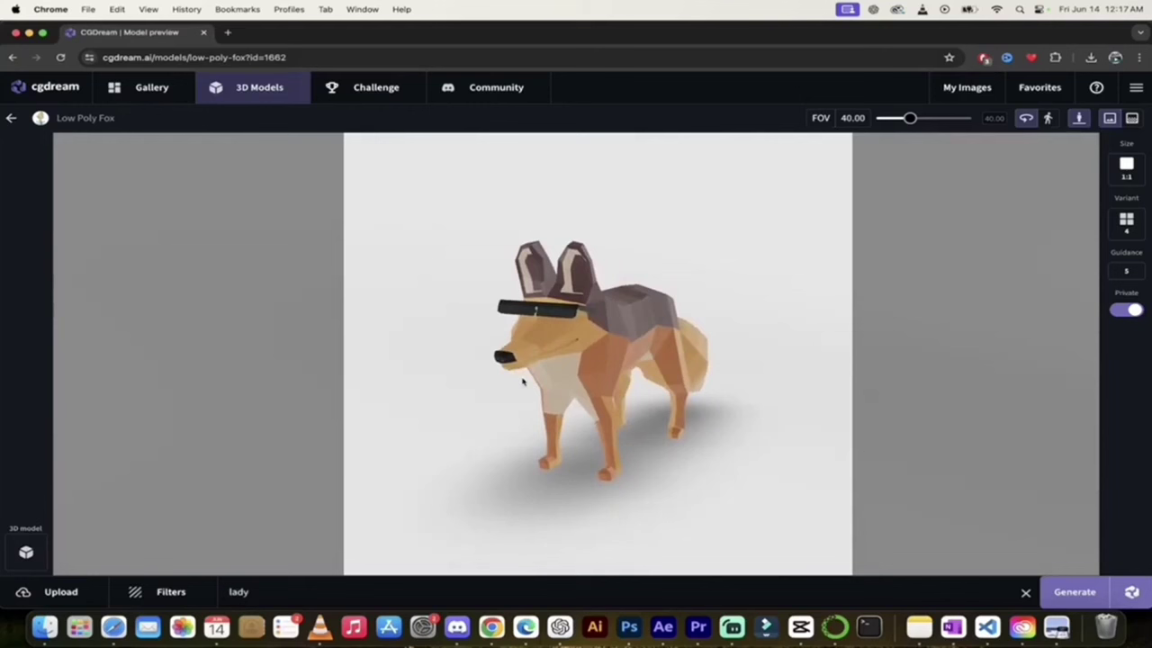
pyautogui.doubleClick(261, 594)
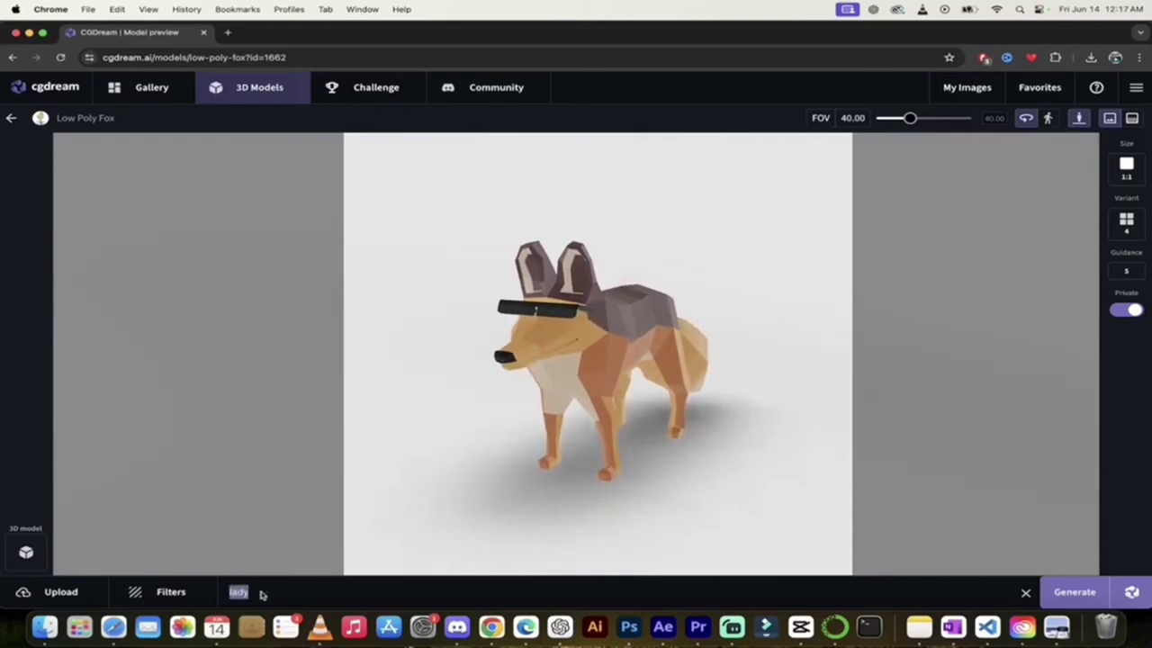
pyautogui.write('dog')
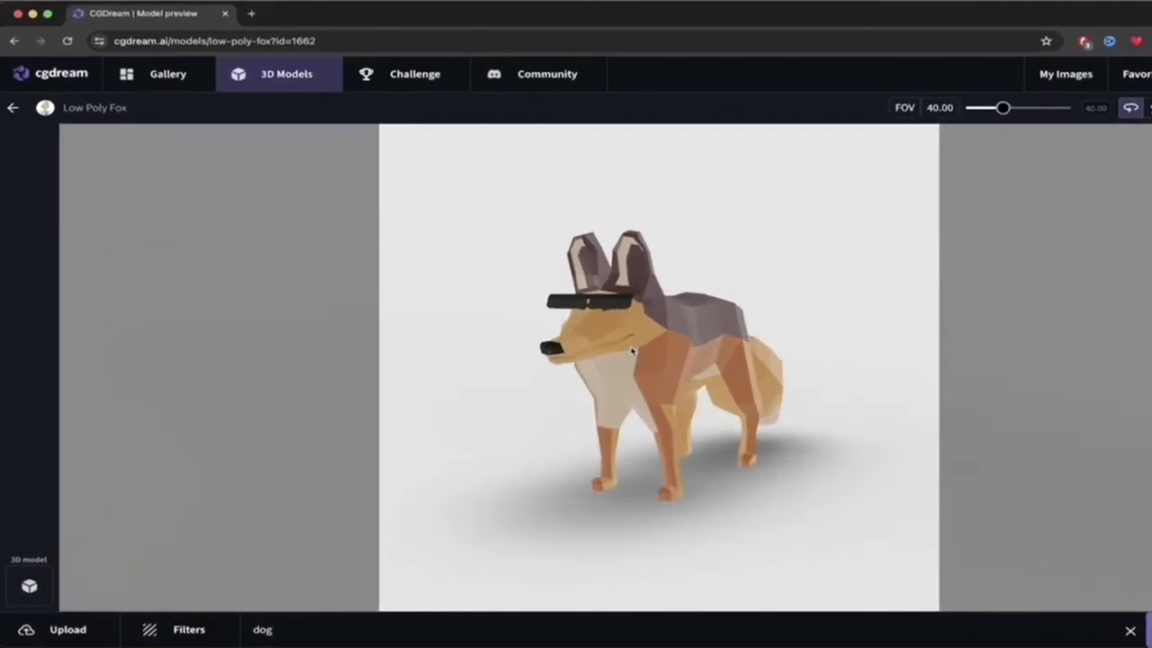
# Select the Dressed Animals and 3d Redmond V1 filters for the fox model's image
pyautogui.click(200, 637)
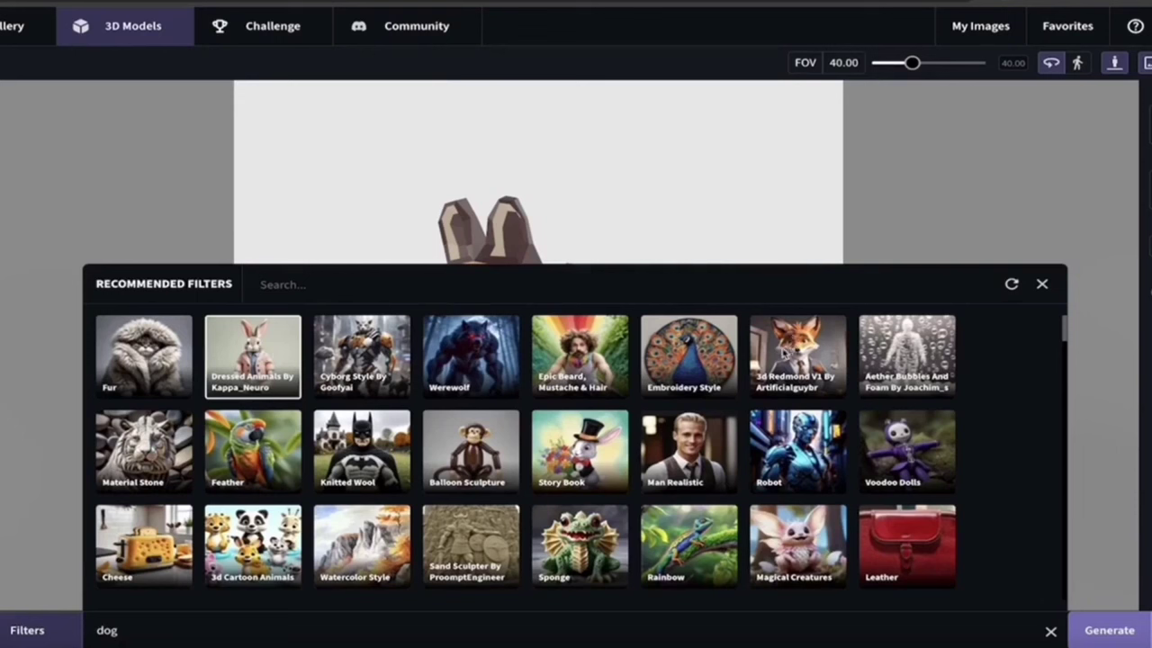
pyautogui.click(784, 355)
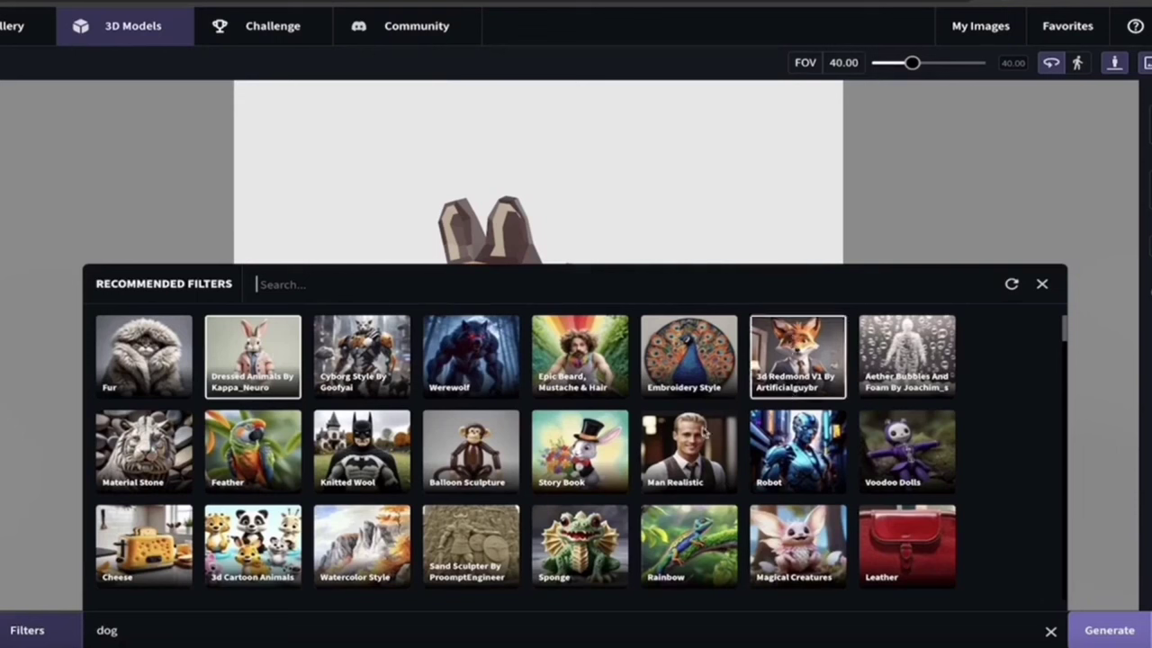